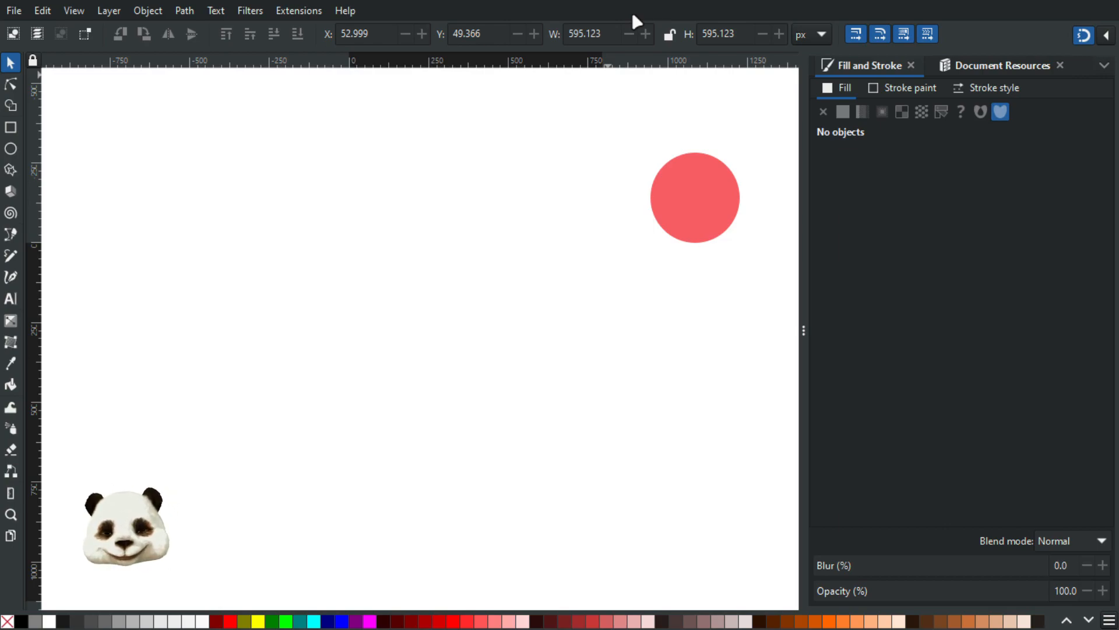
# - Move the red circle down on the canvas to about X 863 px, Y 87 px
pyautogui.moveTo(308, 337); pyautogui.dragTo(324, 285)
pyautogui.moveTo(722, 170); pyautogui.dragTo(696, 287)
pyautogui.click(498, 331)
pyautogui.moveTo(498, 331); pyautogui.dragTo(550, 340)
pyautogui.moveTo(608, 300); pyautogui.dragTo(476, 293)
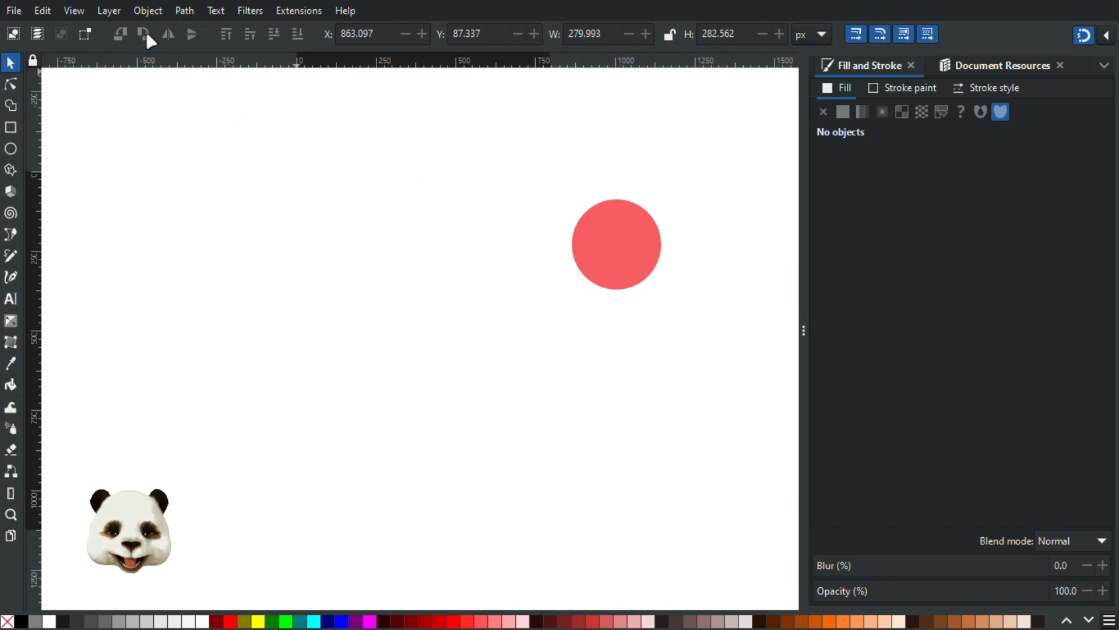
pyautogui.click(294, 14)
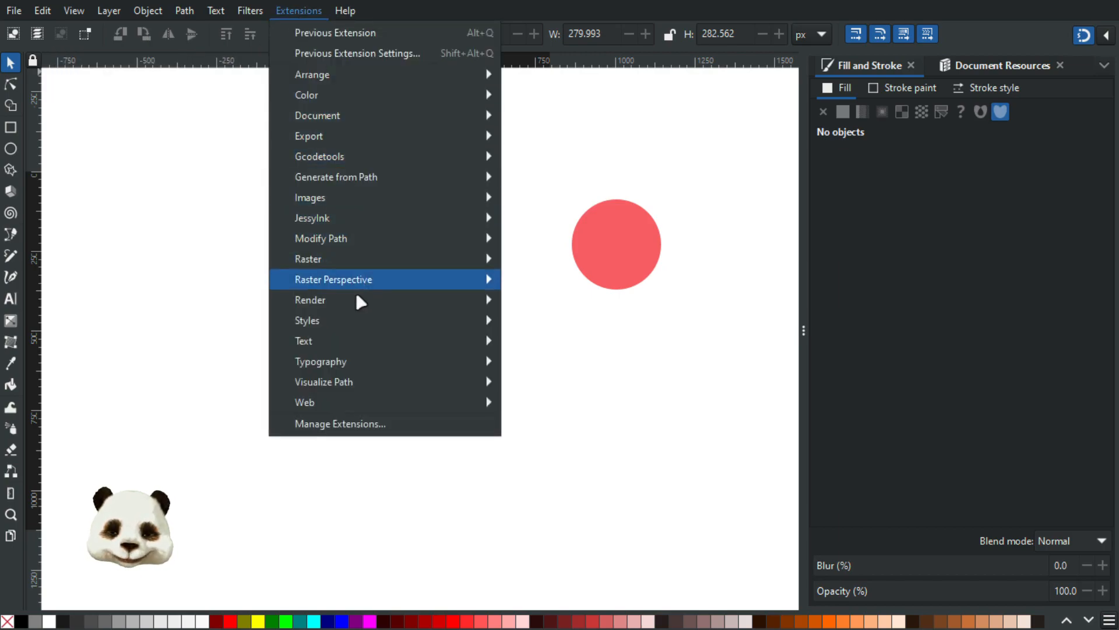
pyautogui.moveTo(356, 300)
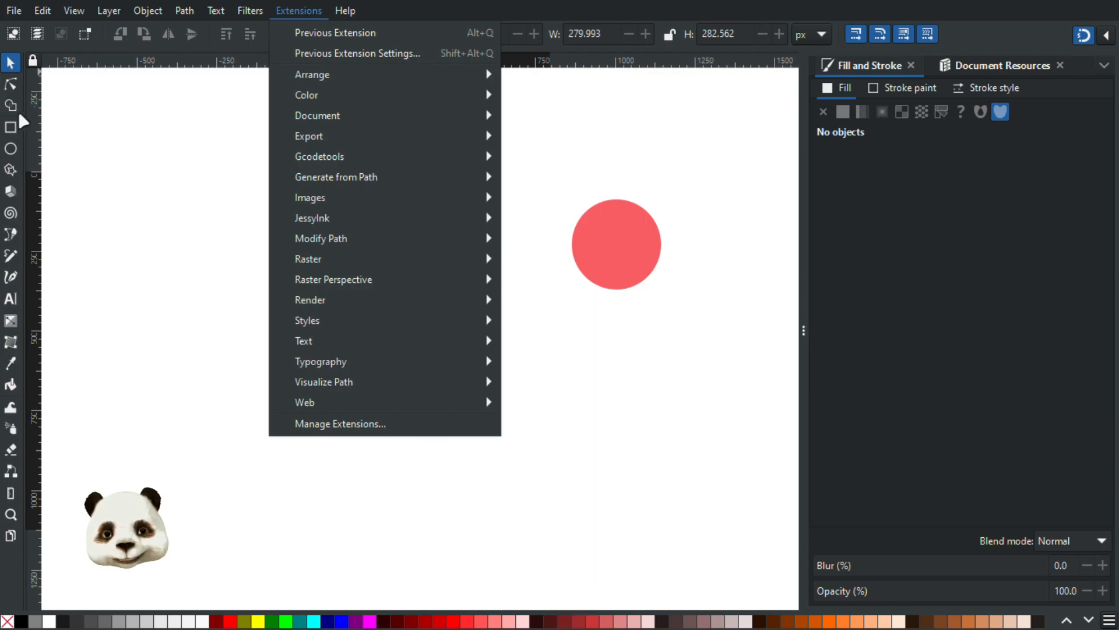
pyautogui.click(12, 164)
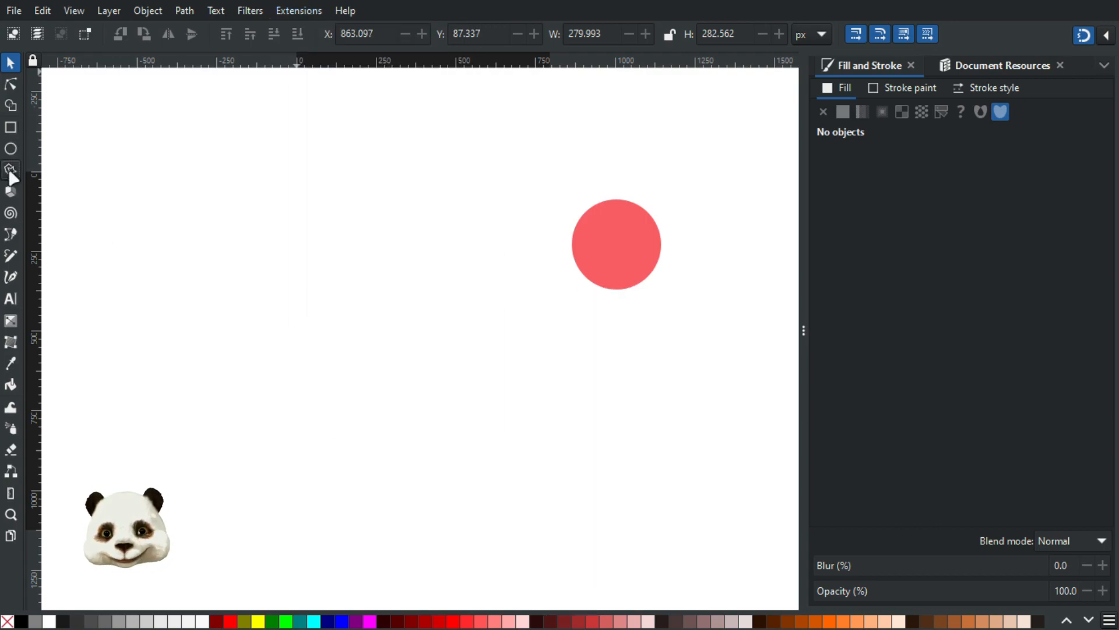
# - Draw a three-cornered polygon about 357 by 309 px on the empty area beside the red circle and delete it
pyautogui.click(10, 170)
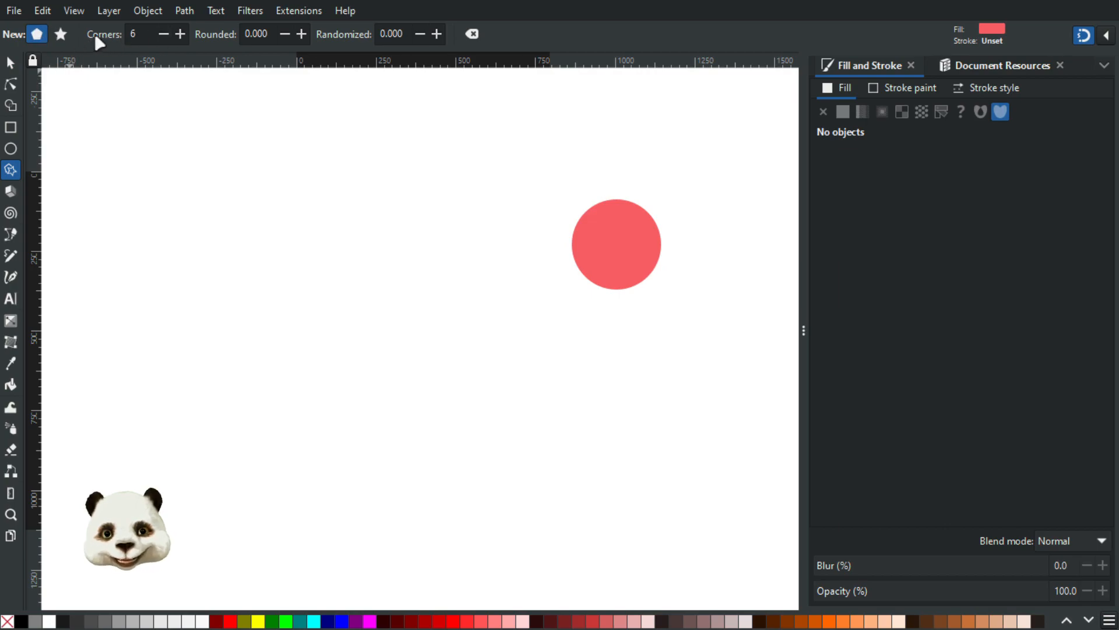
pyautogui.click(133, 34)
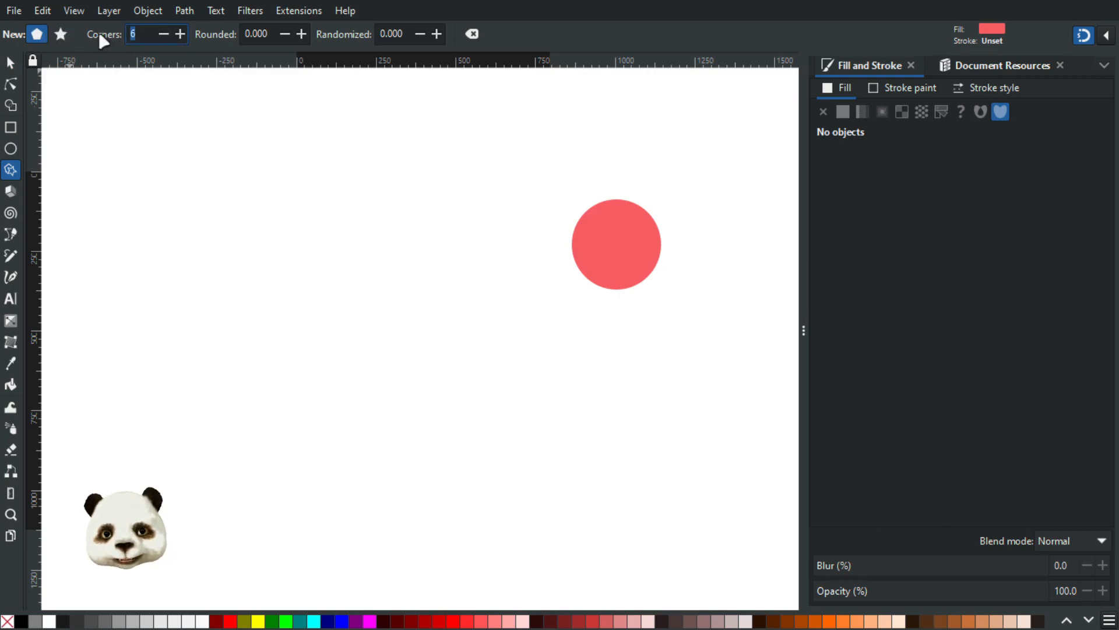
pyautogui.write('3')
pyautogui.press('Return')
pyautogui.moveTo(215, 155)
pyautogui.mouseDown()
pyautogui.moveTo(283, 189)
pyautogui.moveTo(268, 196)
pyautogui.moveTo(273, 188)
pyautogui.mouseUp()
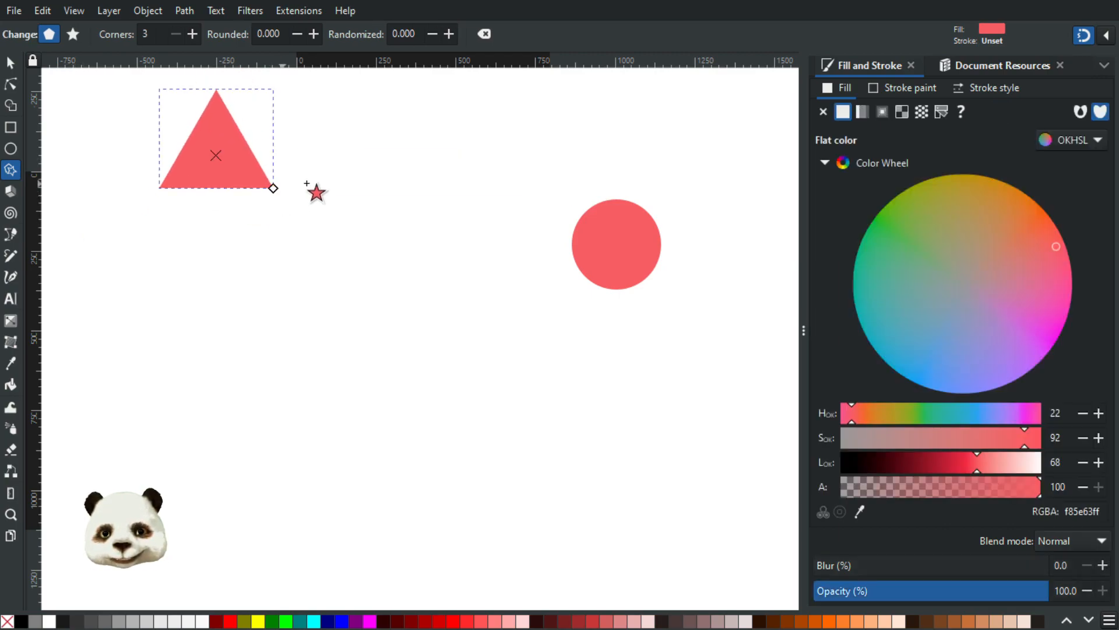
pyautogui.click(10, 62)
pyautogui.press('Delete')
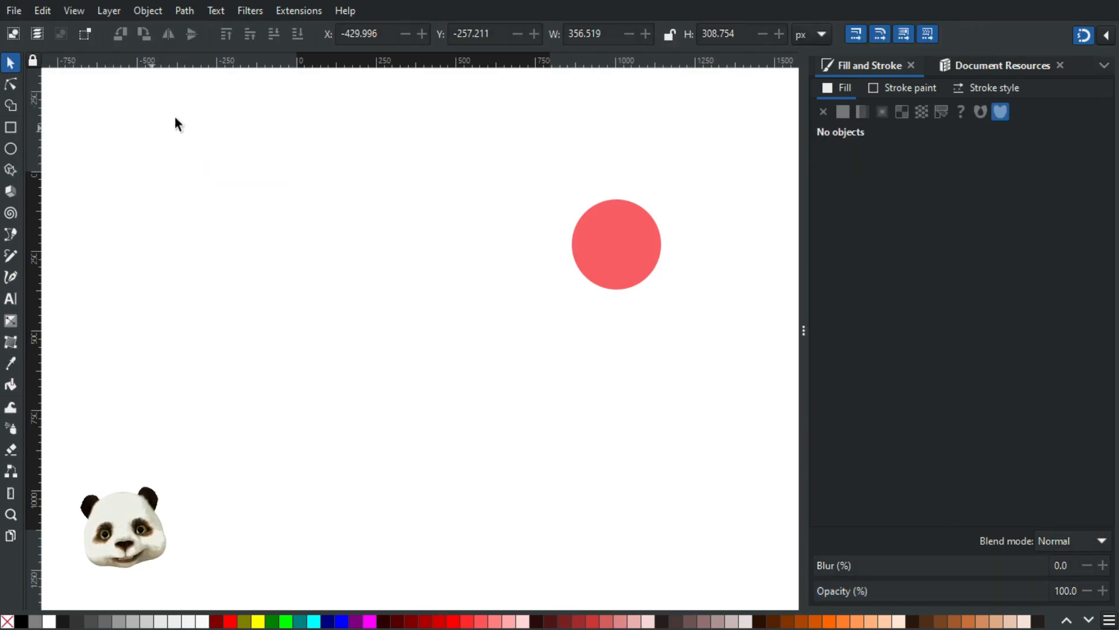
# - Start the Triangle render extension with live preview on and move its dialog clear of the previewed shape
pyautogui.click(286, 11)
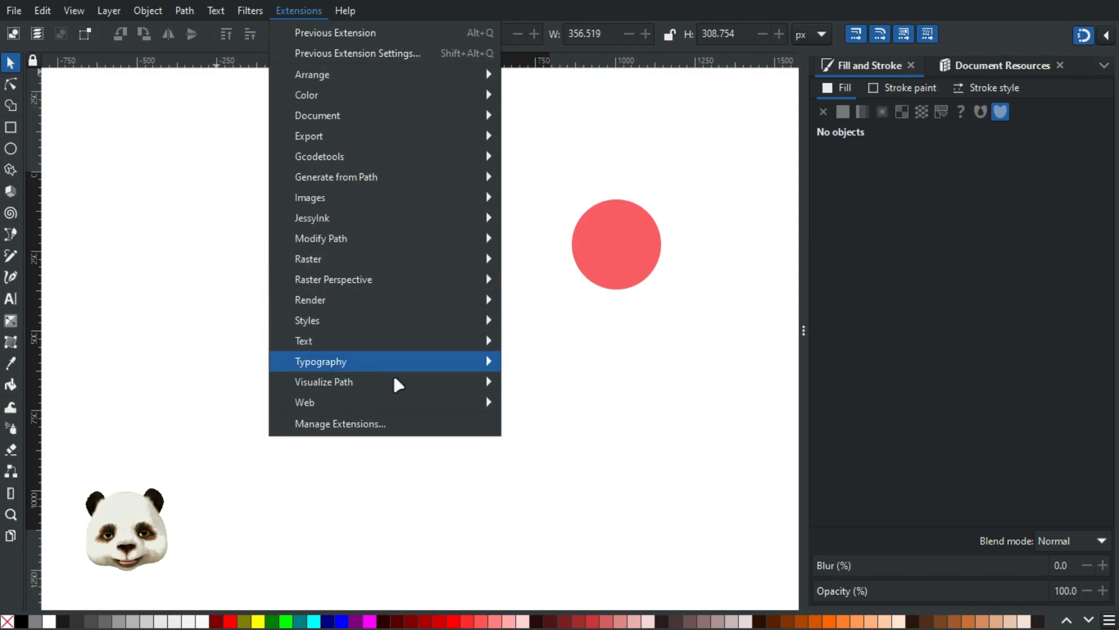
pyautogui.moveTo(396, 384)
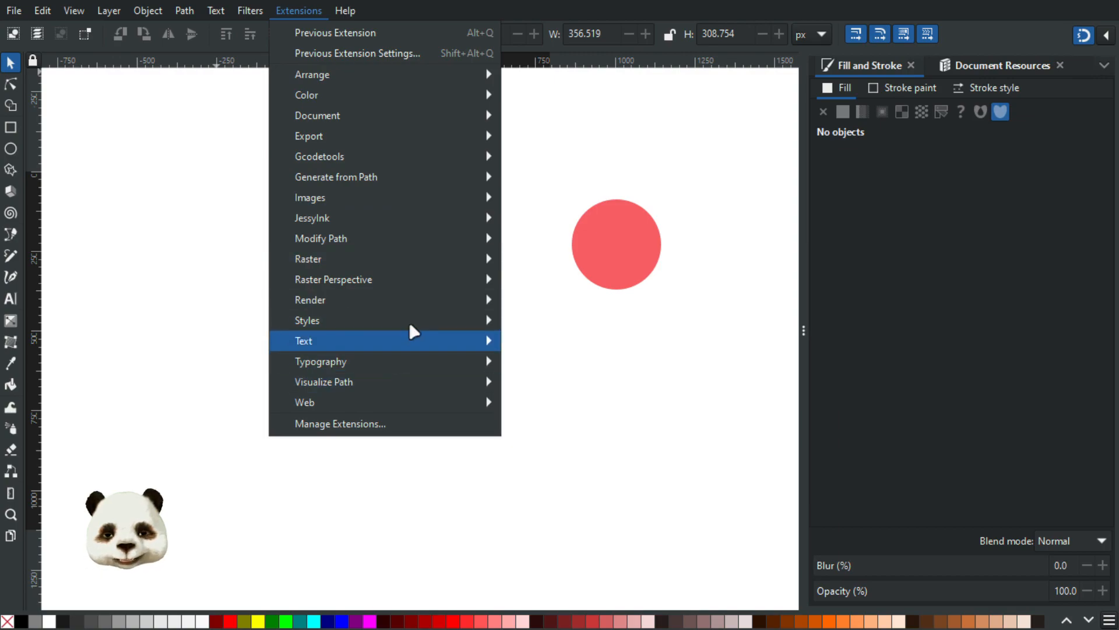
pyautogui.moveTo(415, 299)
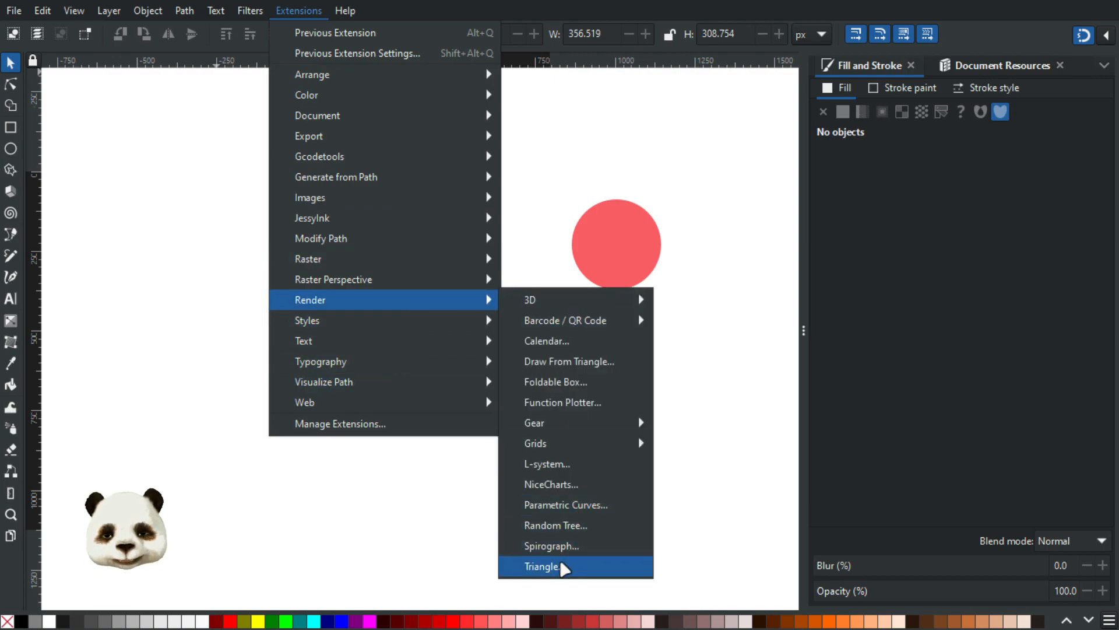
pyautogui.click(563, 567)
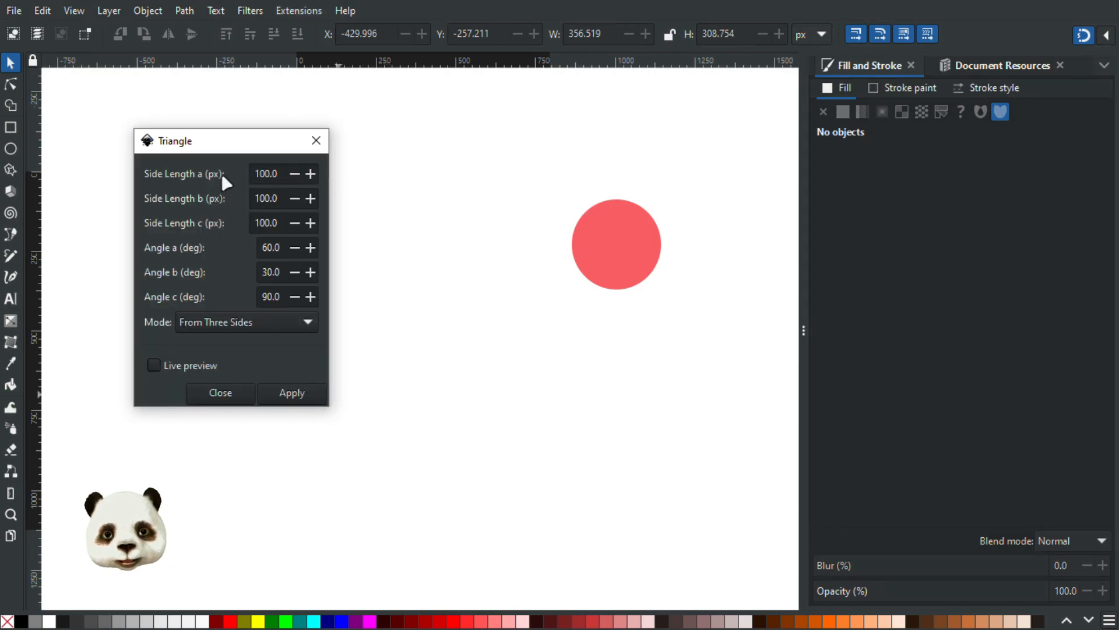
pyautogui.click(153, 365)
pyautogui.moveTo(233, 147); pyautogui.dragTo(693, 156)
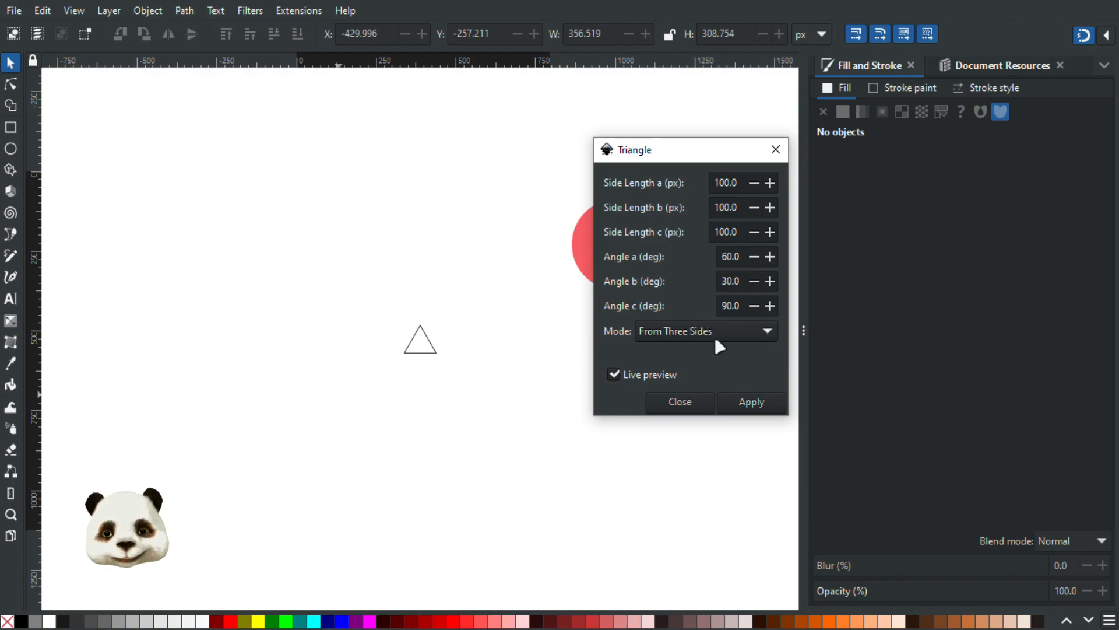
# - Try a length of 1000 px for side a of the previewed triangle and set it back to 100 px
pyautogui.click(723, 182)
pyautogui.write('0')
pyautogui.click(723, 208)
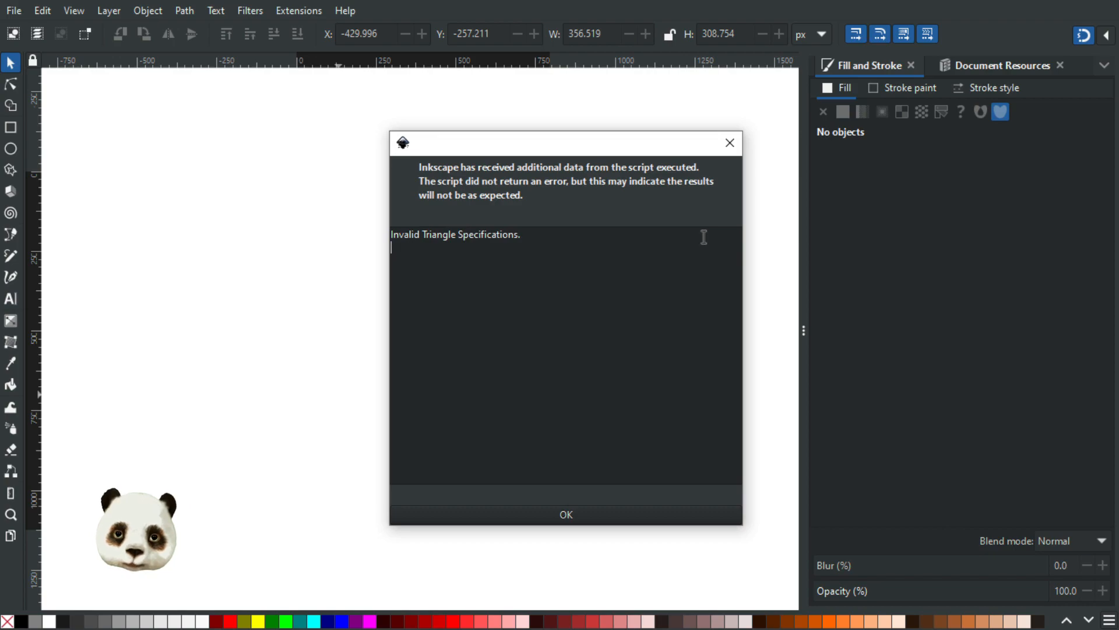
pyautogui.click(729, 144)
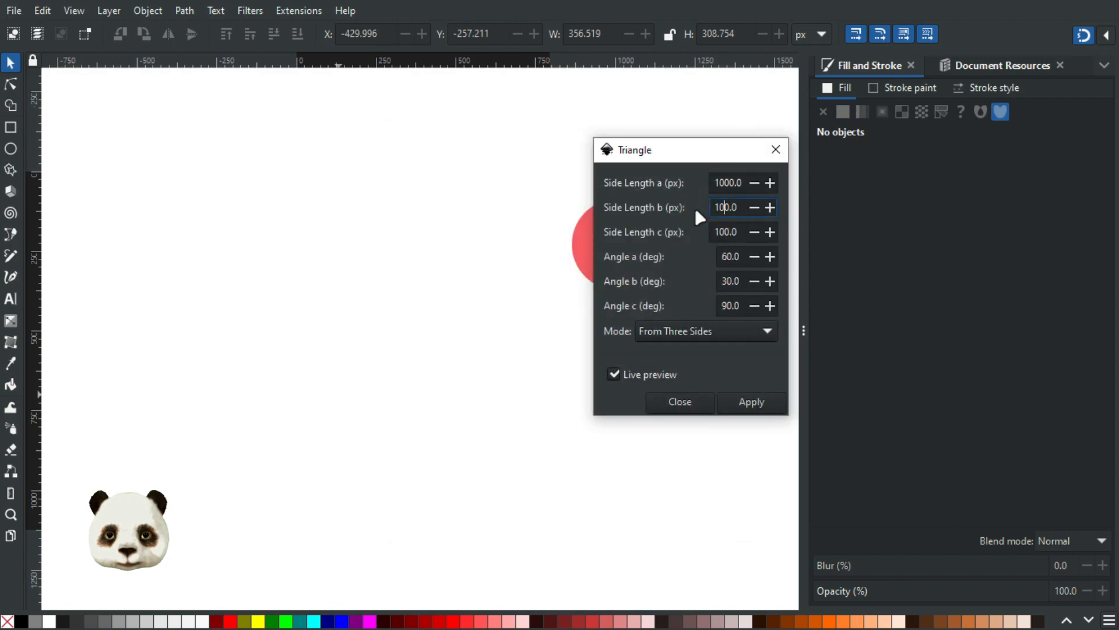
pyautogui.click(728, 183)
pyautogui.press('BackSpace')
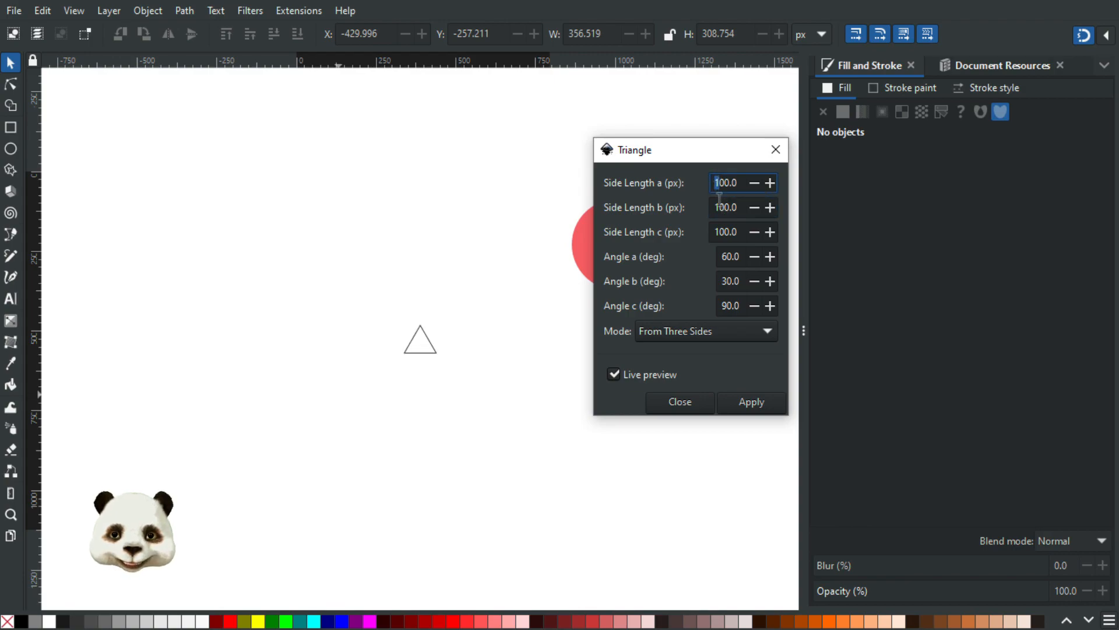
# - Try a length of 200 px for side a of the previewed triangle and restore it to 100 px
pyautogui.write('2')
pyautogui.moveTo(714, 207); pyautogui.dragTo(720, 207)
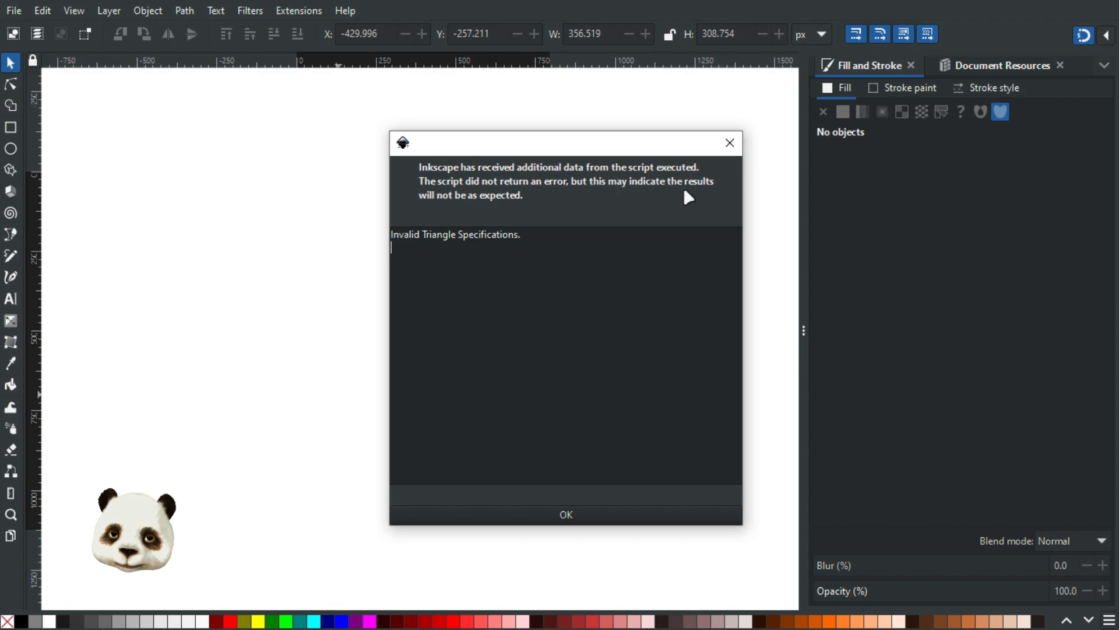
pyautogui.click(732, 143)
pyautogui.click(724, 182)
pyautogui.press('BackSpace')
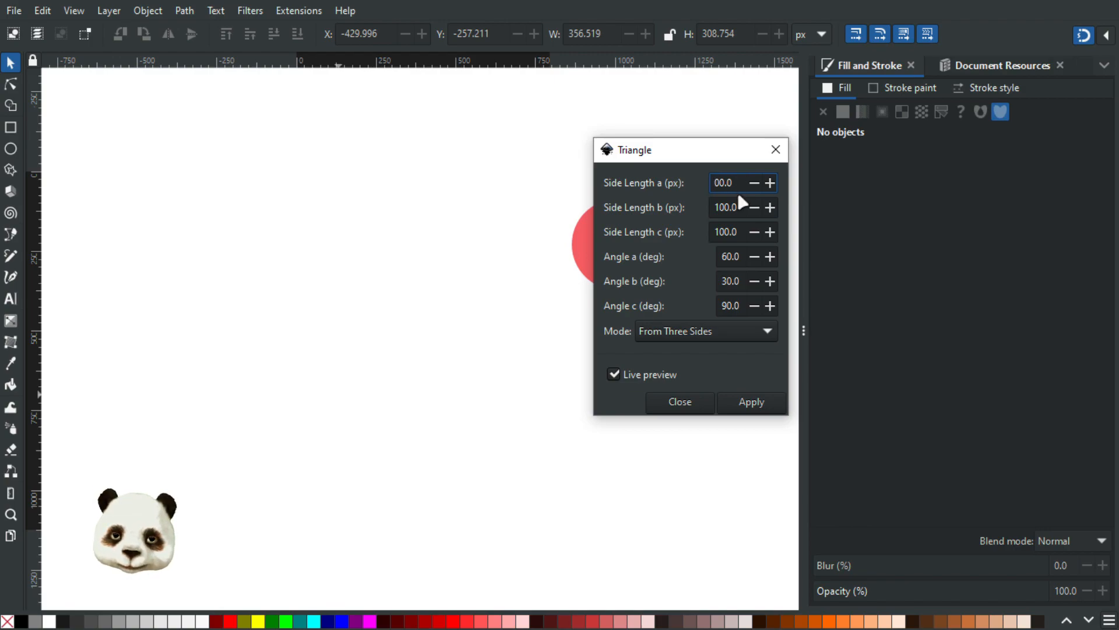
pyautogui.write('1')
pyautogui.click(726, 206)
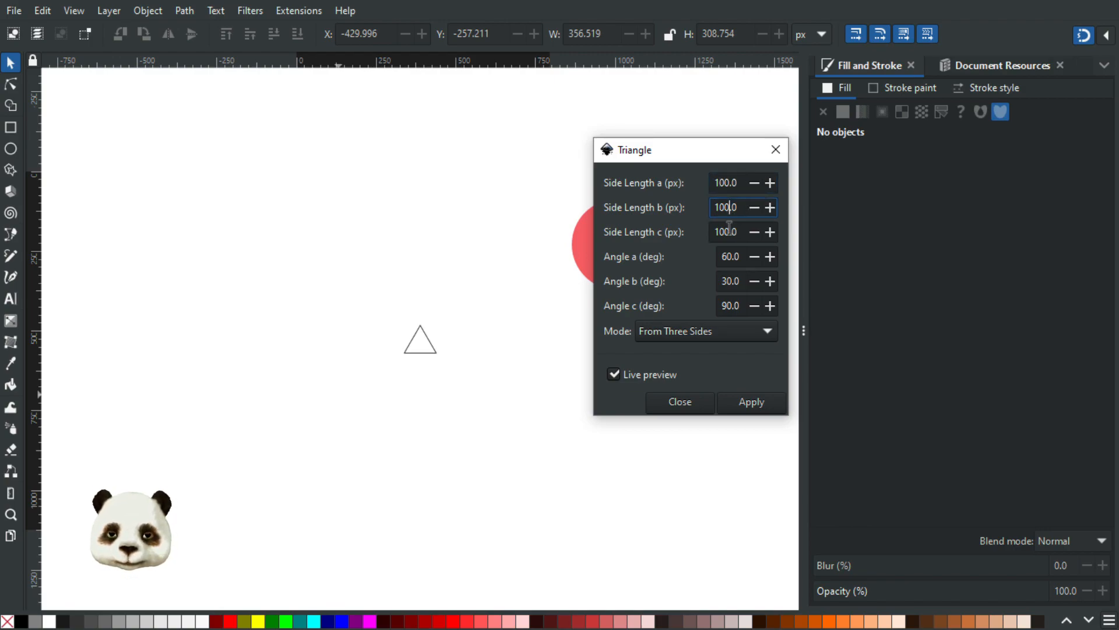
# - Preview the triangle in other construction modes, up to From Side c and Angles a, b, and close the extension without applying
pyautogui.click(694, 332)
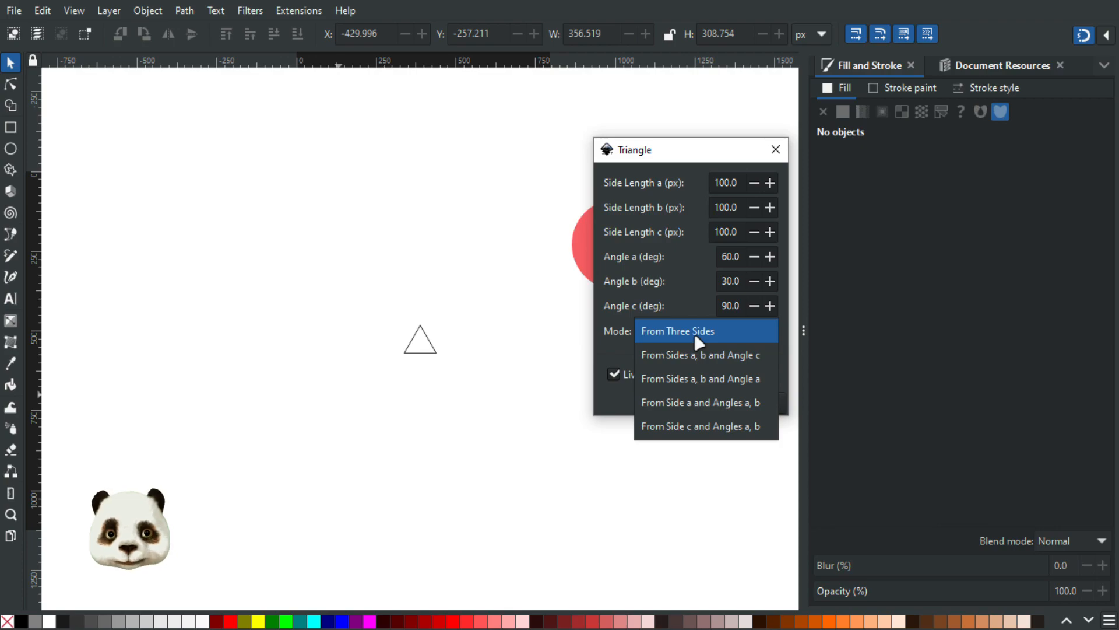
pyautogui.click(696, 353)
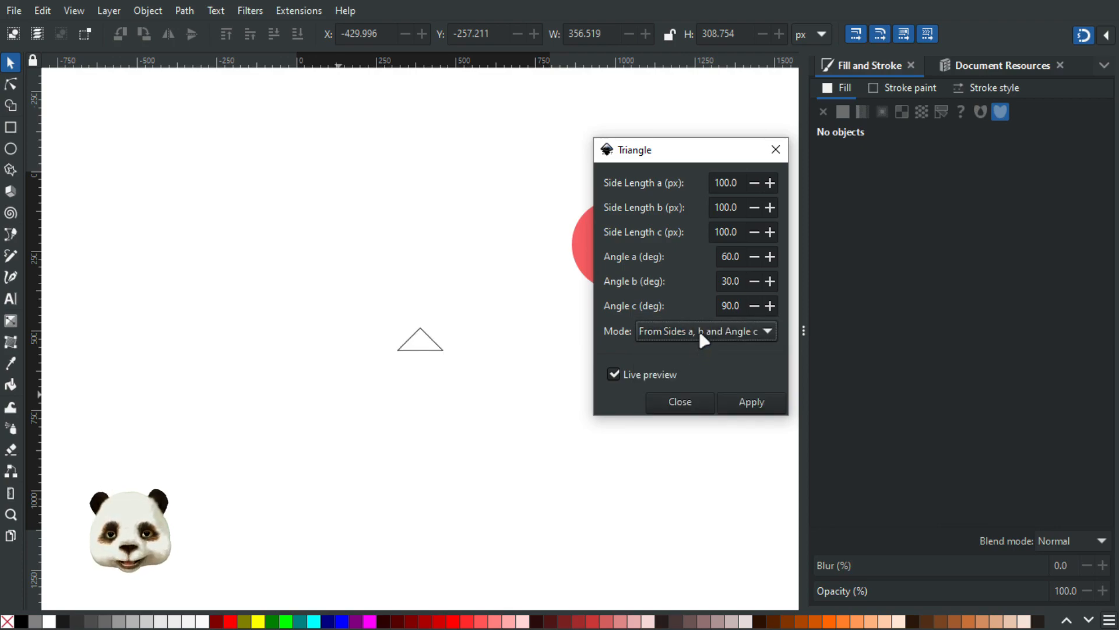
pyautogui.click(700, 334)
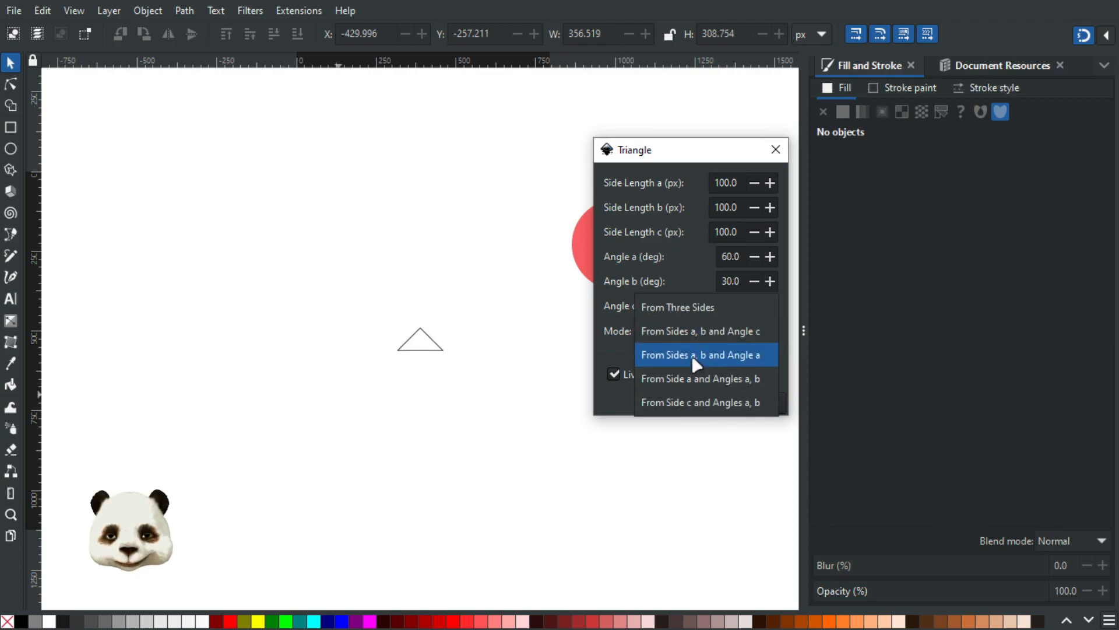
pyautogui.click(693, 358)
pyautogui.click(687, 330)
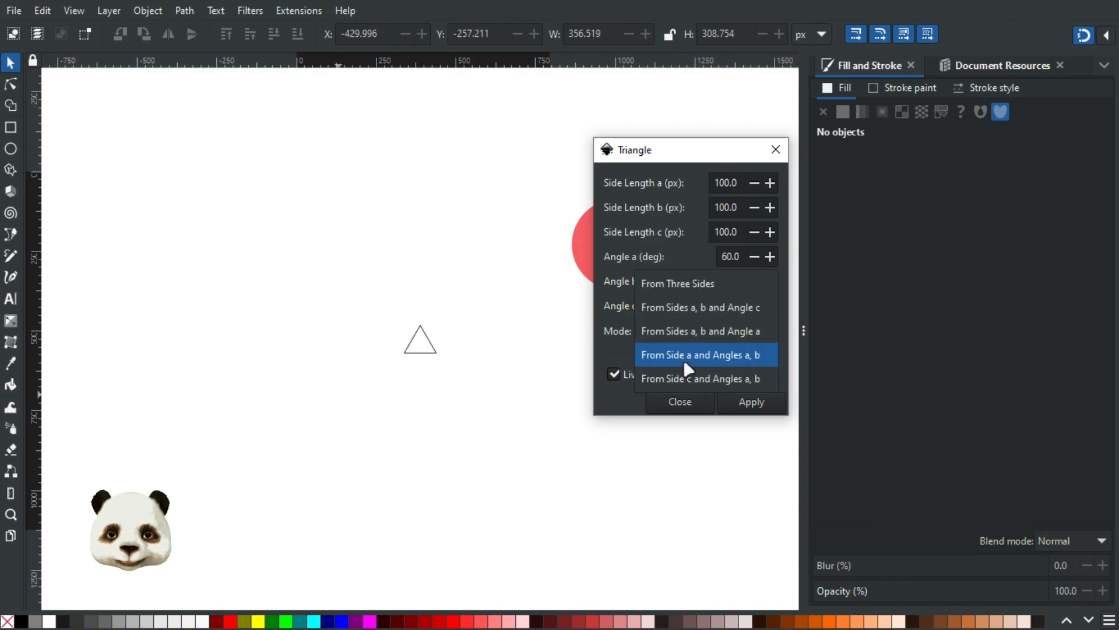
pyautogui.click(683, 369)
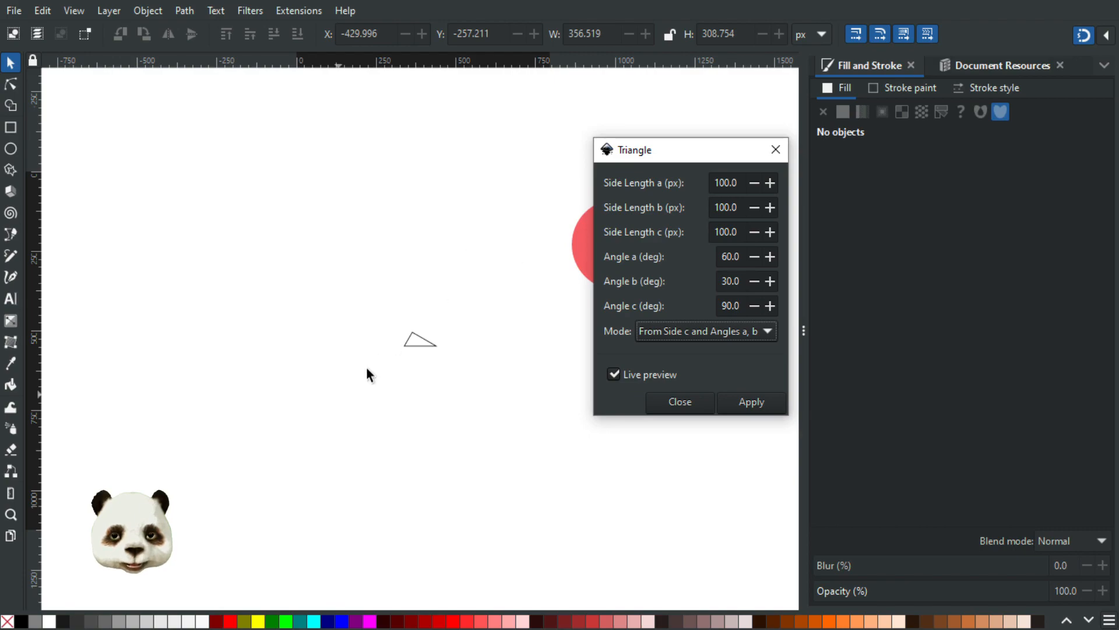
pyautogui.click(676, 403)
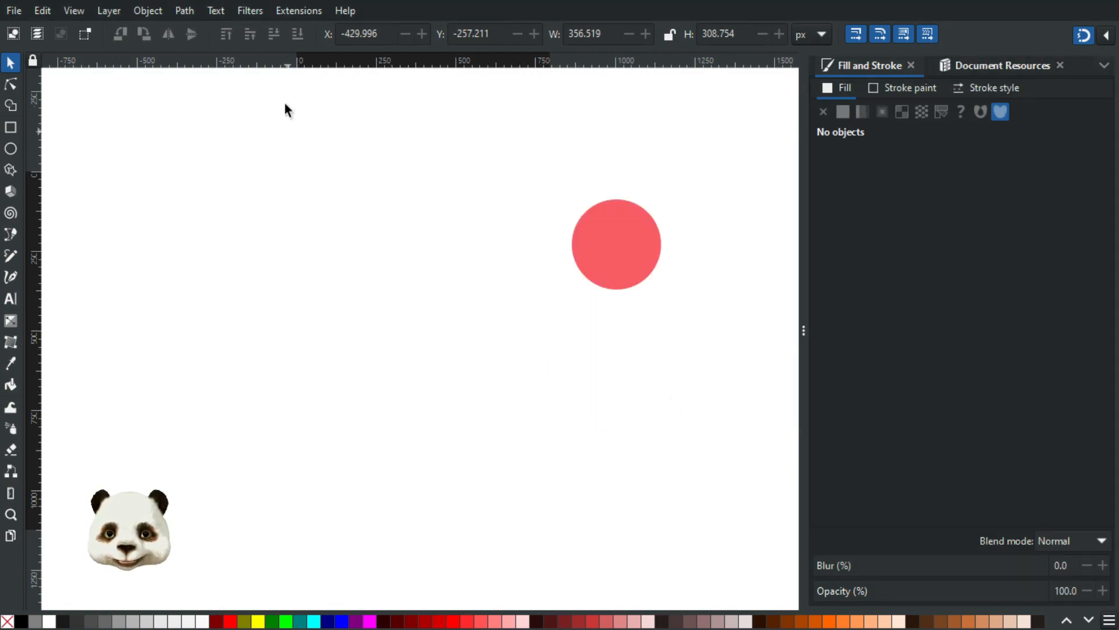
# - Preview a full-year 2023 calendar with the Calendar render extension and close it without applying
pyautogui.click(291, 9)
pyautogui.moveTo(400, 309)
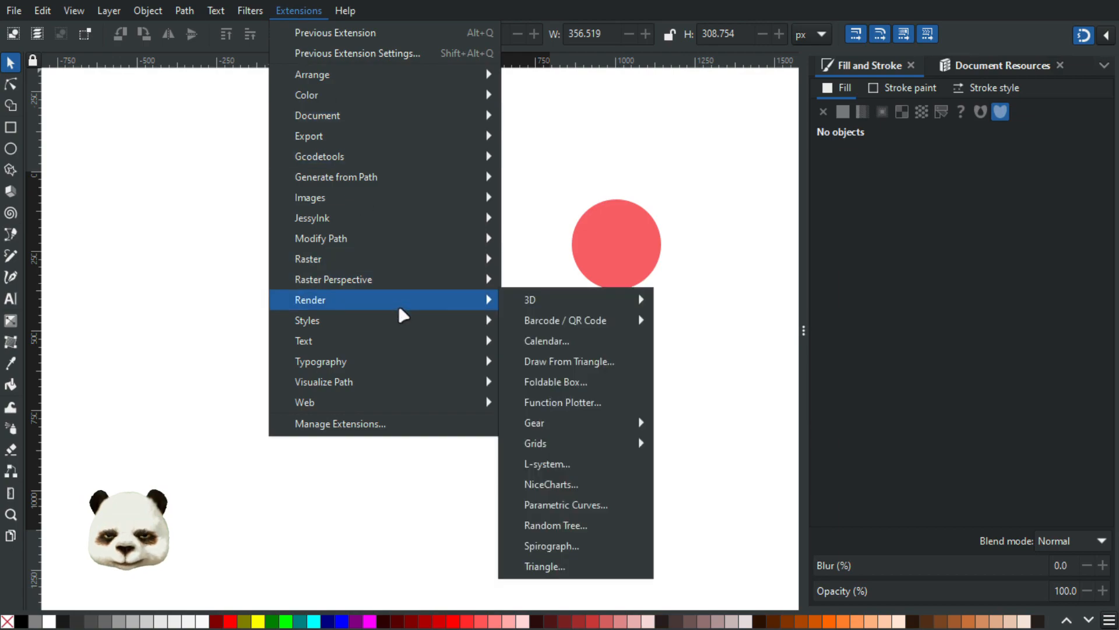
pyautogui.moveTo(544, 315)
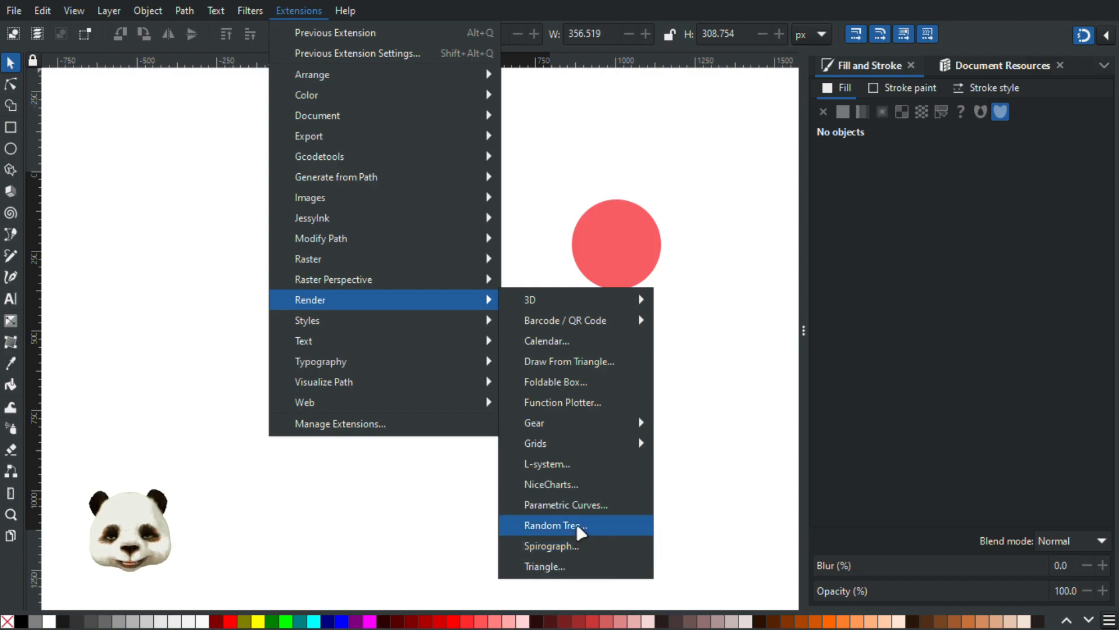
pyautogui.moveTo(578, 445)
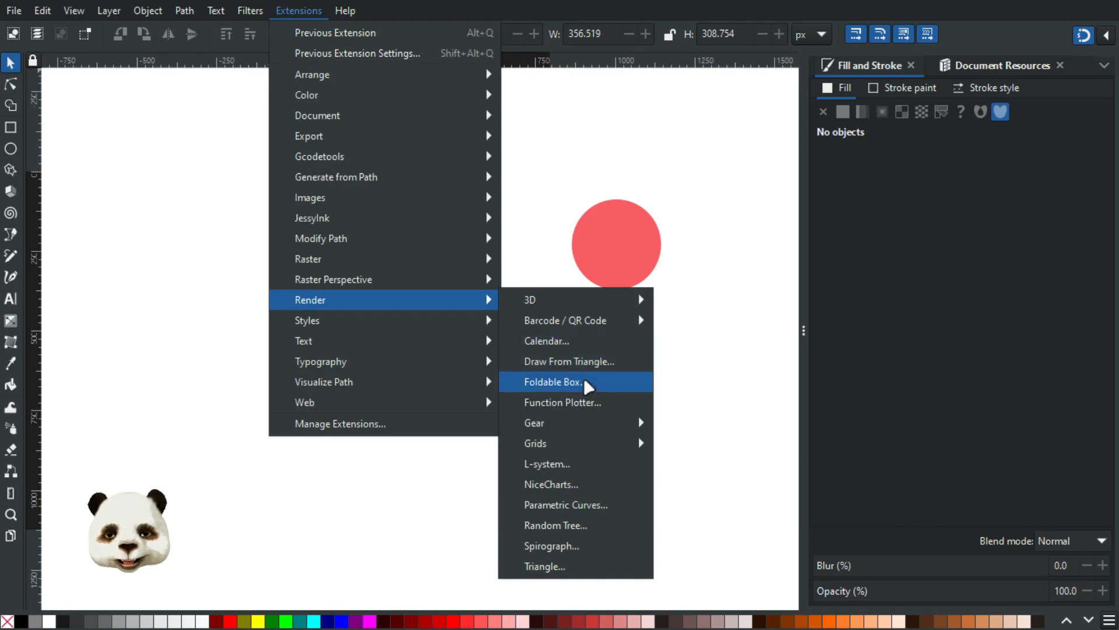
pyautogui.click(568, 341)
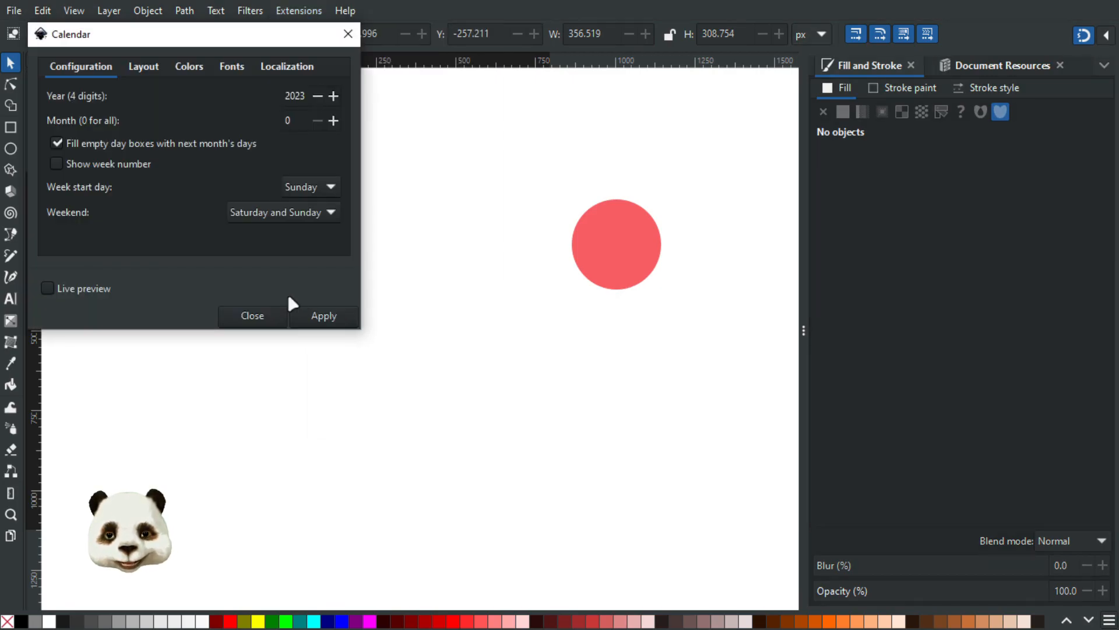
pyautogui.click(47, 287)
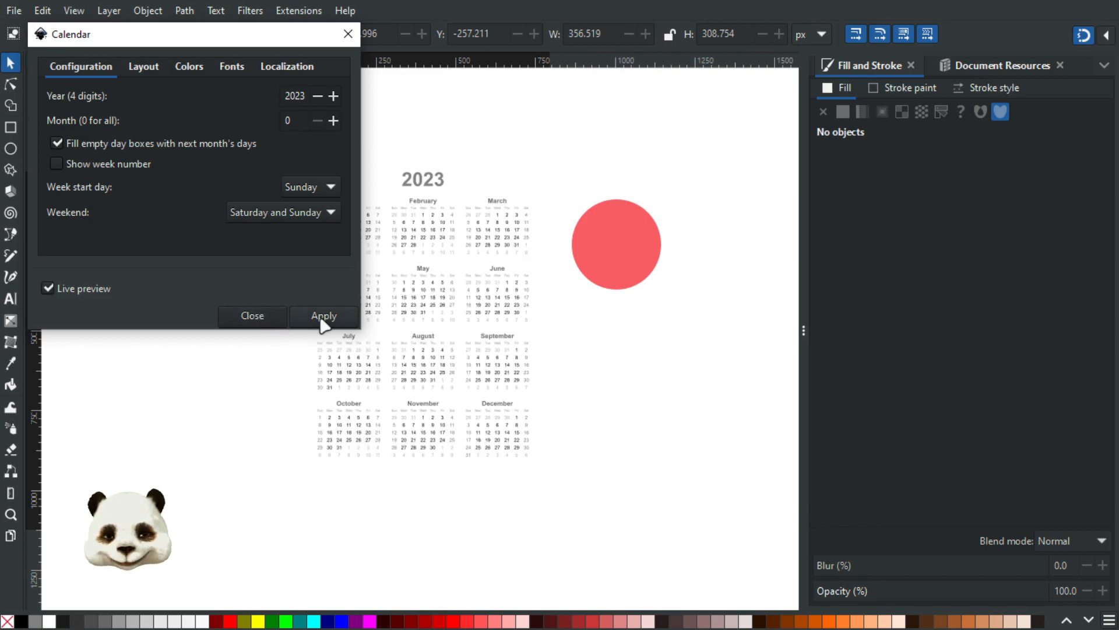
pyautogui.click(249, 319)
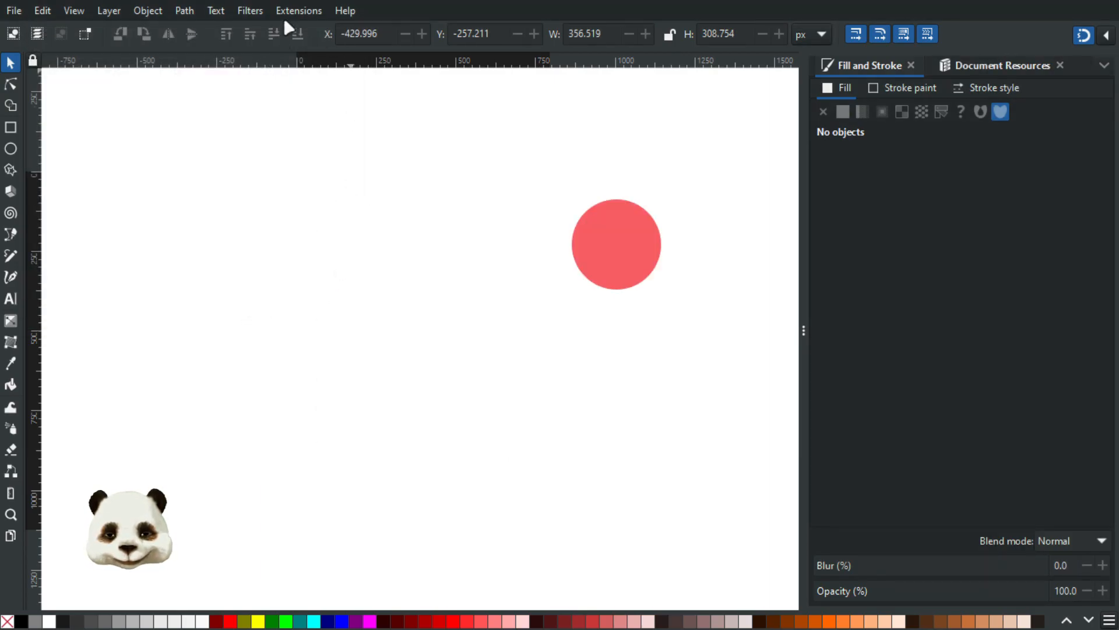
# - Try a live preview of a Classic EAN2 Extension barcode with a bar height of 30 and no barcode data
pyautogui.click(294, 11)
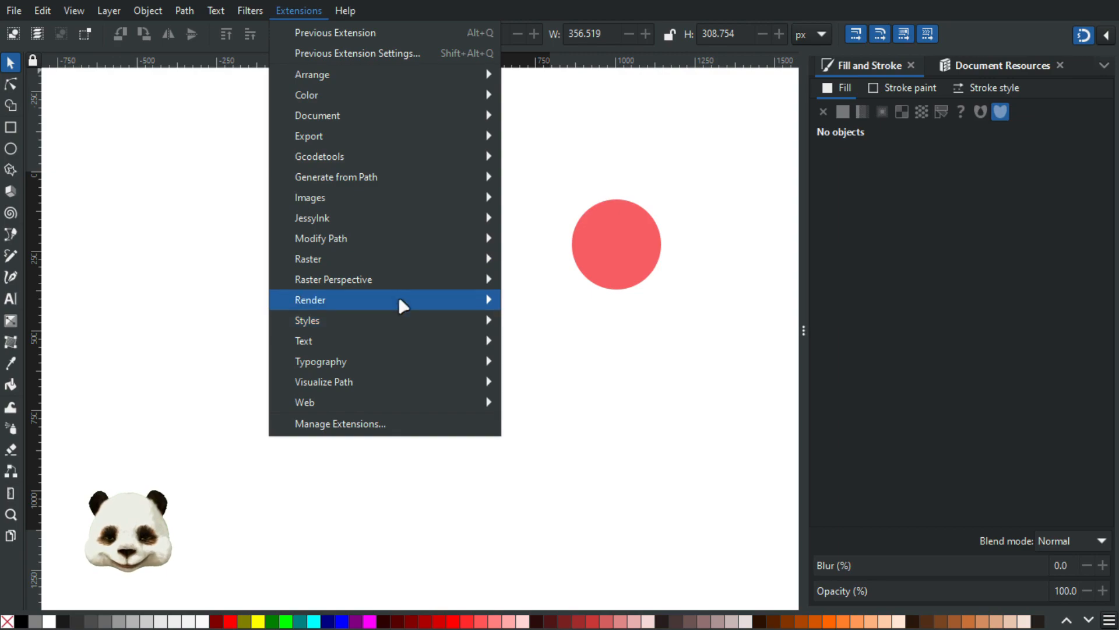
pyautogui.moveTo(401, 304)
pyautogui.moveTo(583, 329)
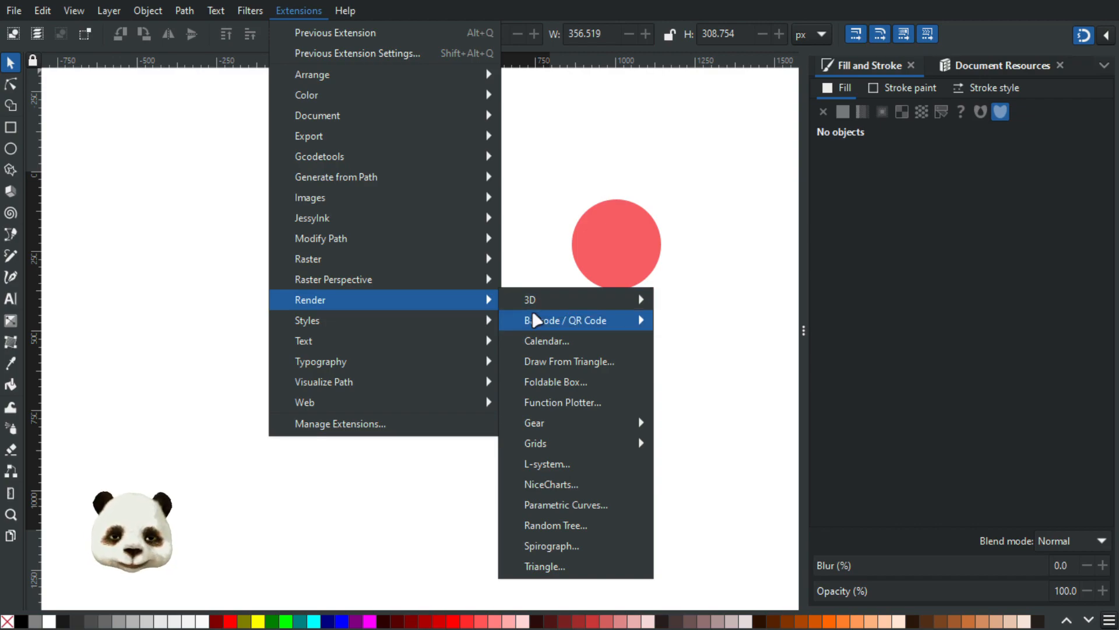
pyautogui.moveTo(555, 301)
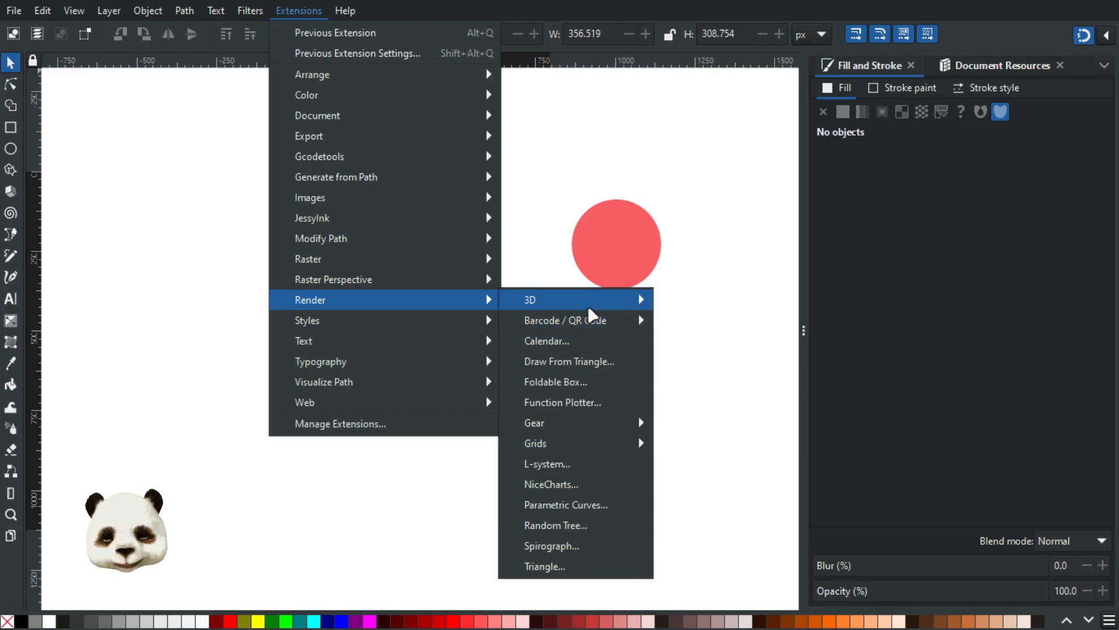
pyautogui.moveTo(594, 299)
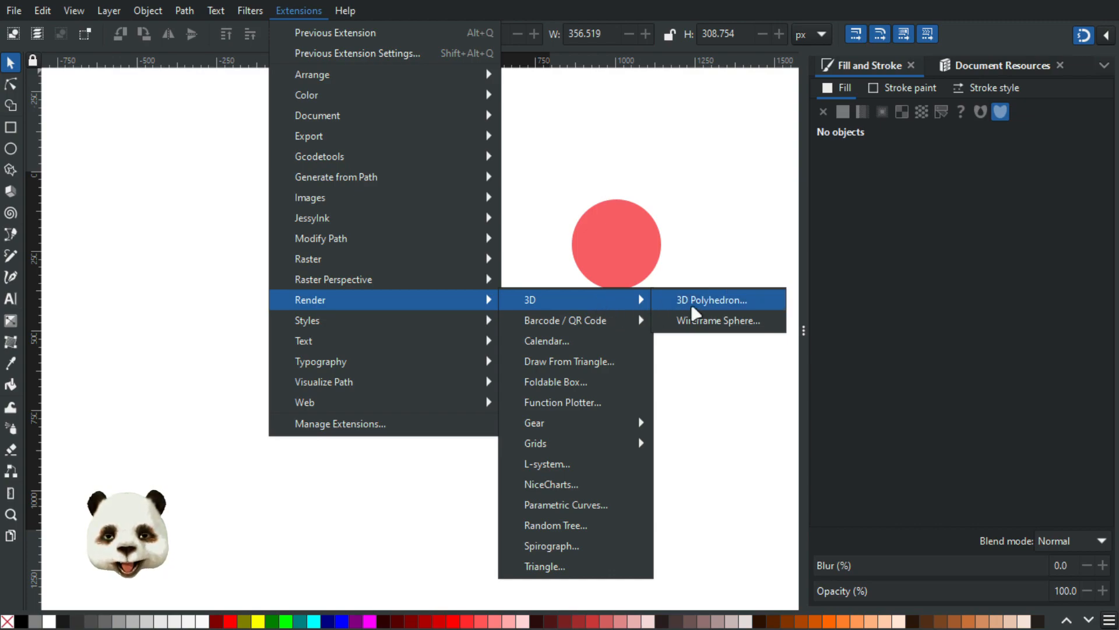
pyautogui.moveTo(627, 320)
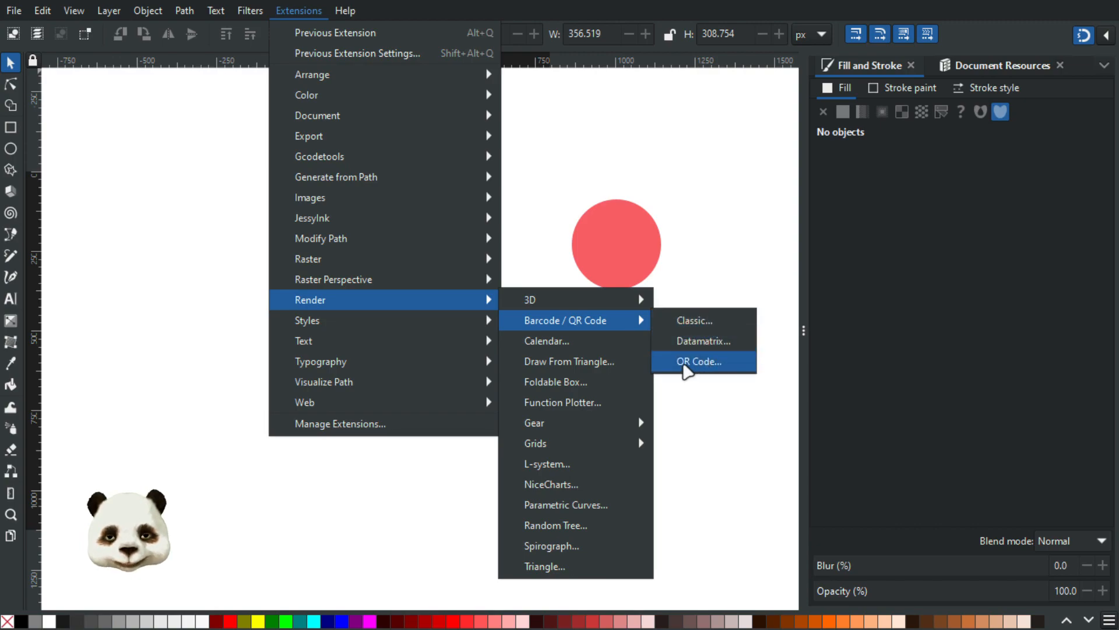
pyautogui.click(688, 320)
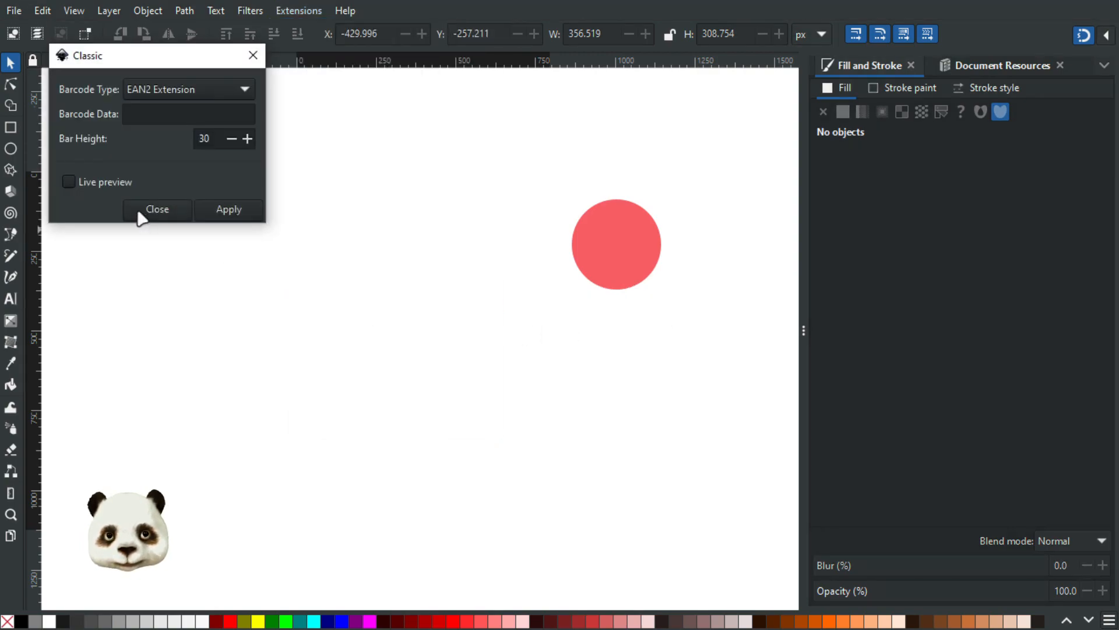
pyautogui.click(89, 181)
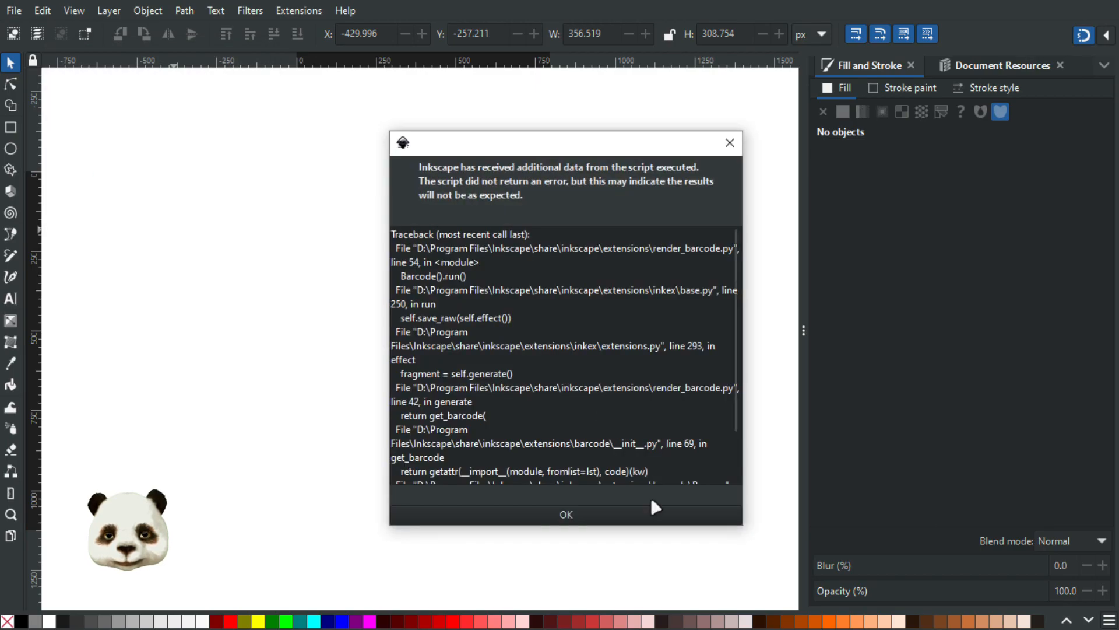
pyautogui.click(608, 520)
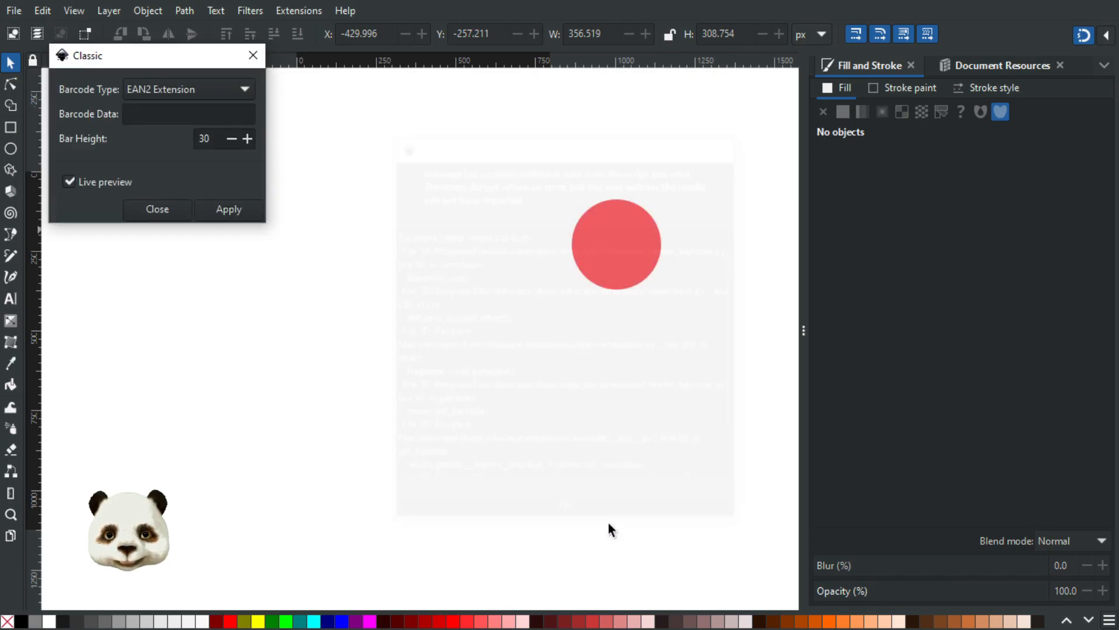
# - Examine the barcode types offered by the Classic barcode extension and close it without applying
pyautogui.click(154, 114)
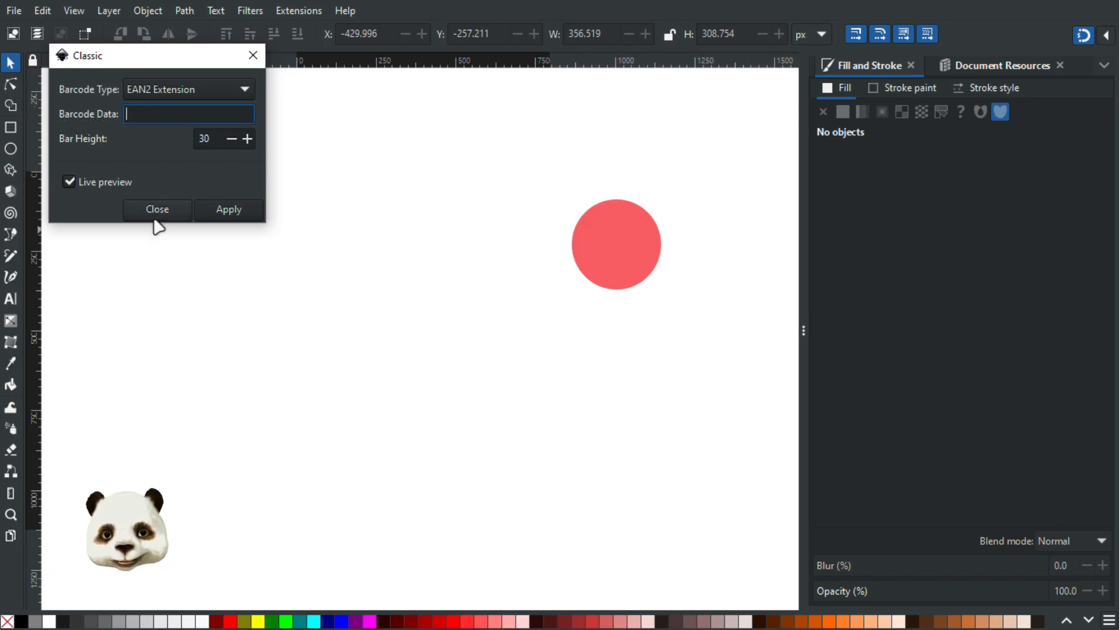
pyautogui.click(222, 89)
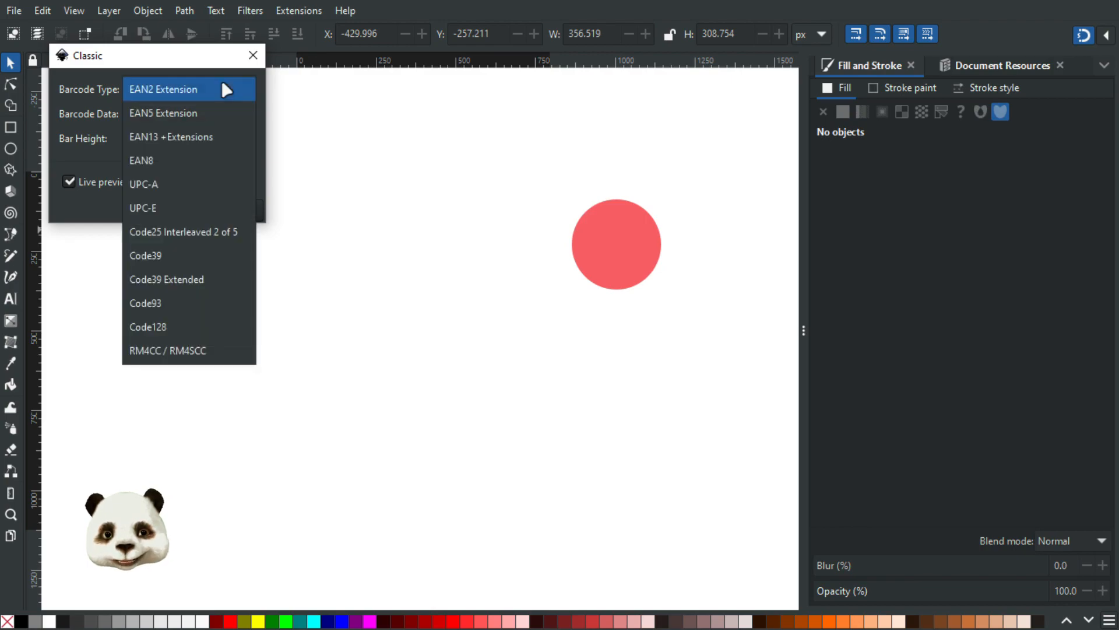
pyautogui.click(223, 89)
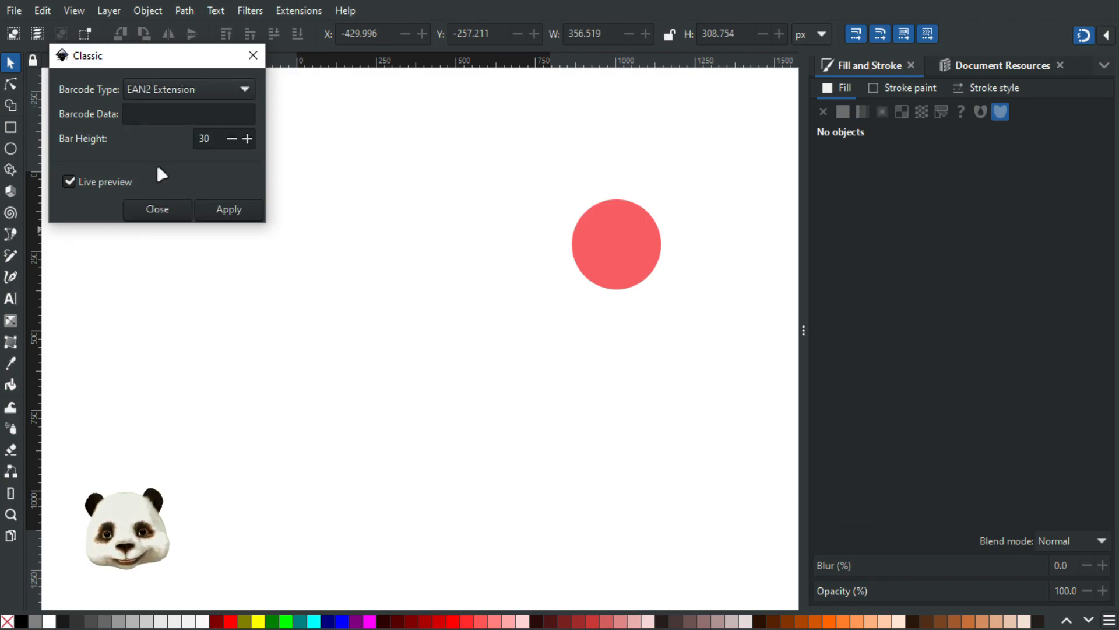
pyautogui.click(158, 209)
pyautogui.click(296, 10)
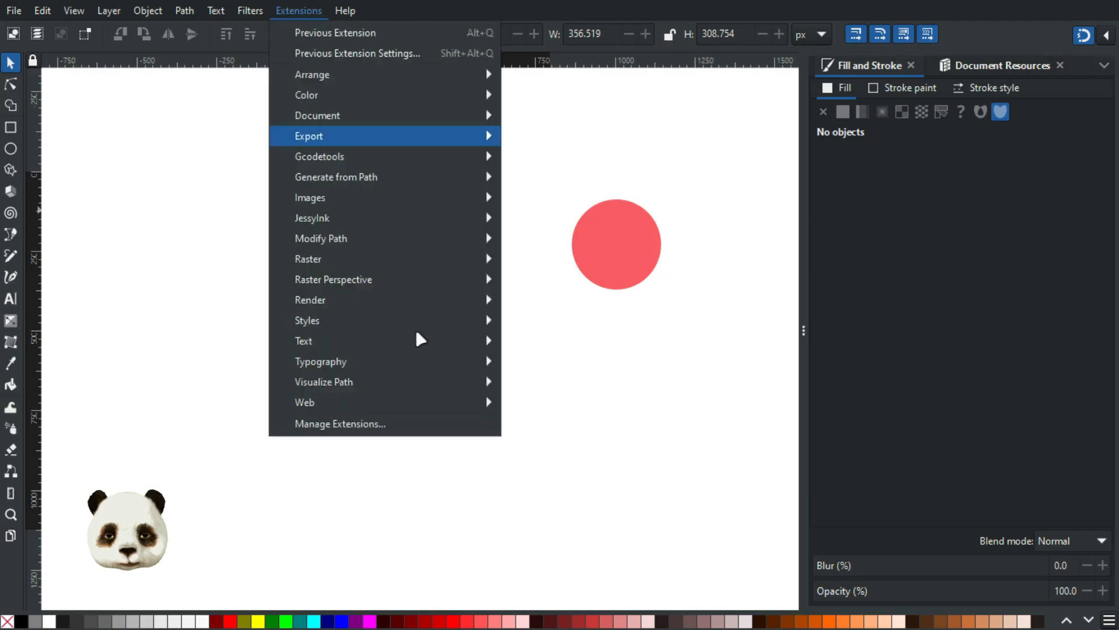
pyautogui.moveTo(466, 300)
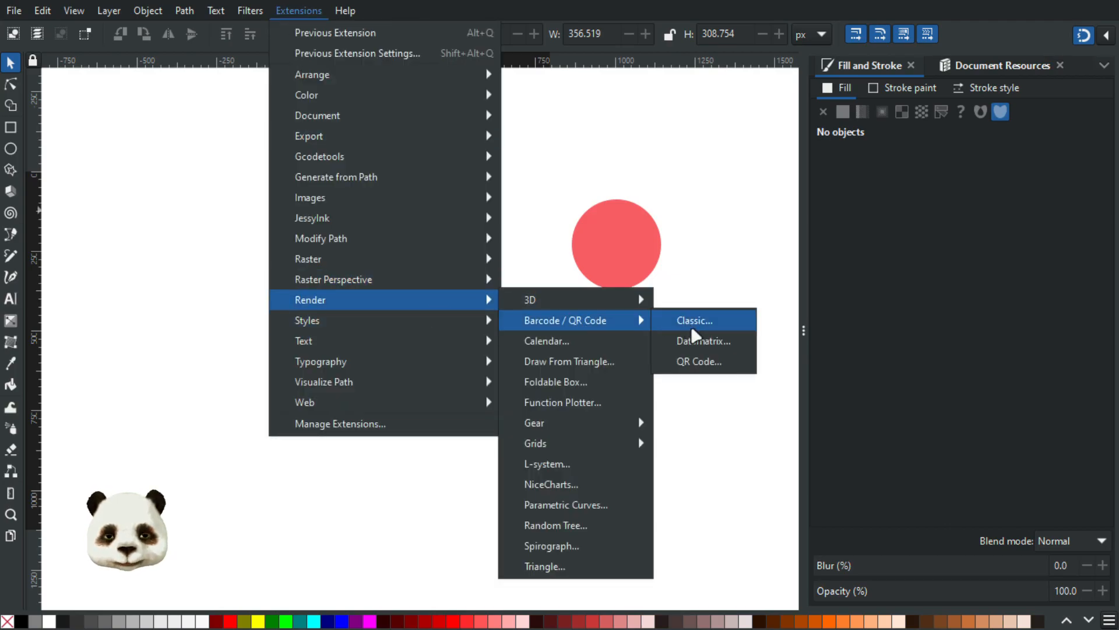
pyautogui.click(702, 361)
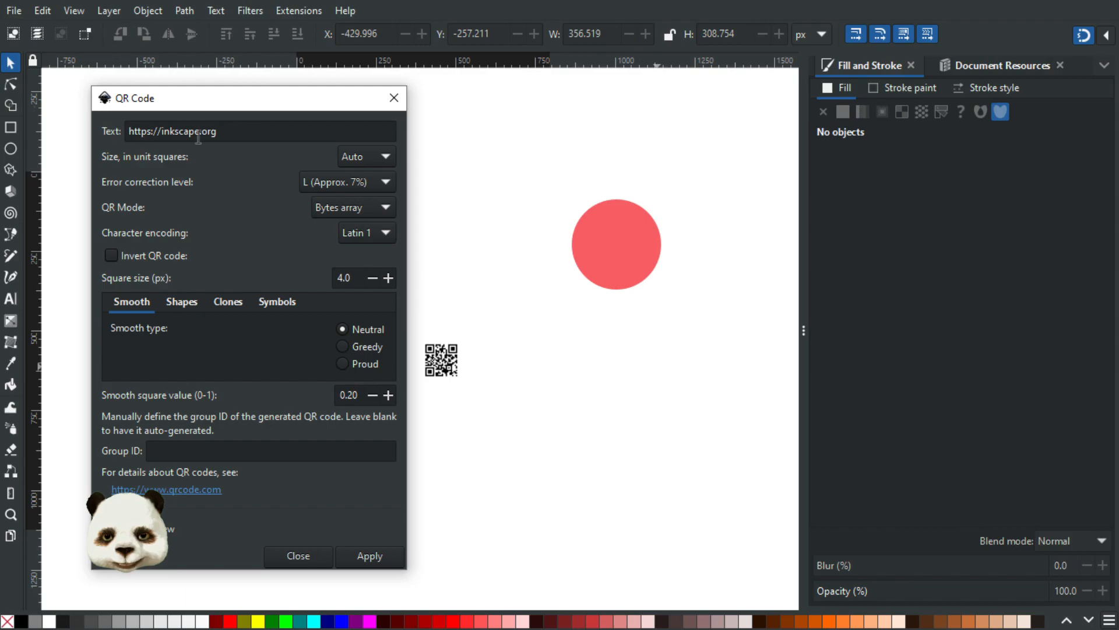
pyautogui.click(298, 556)
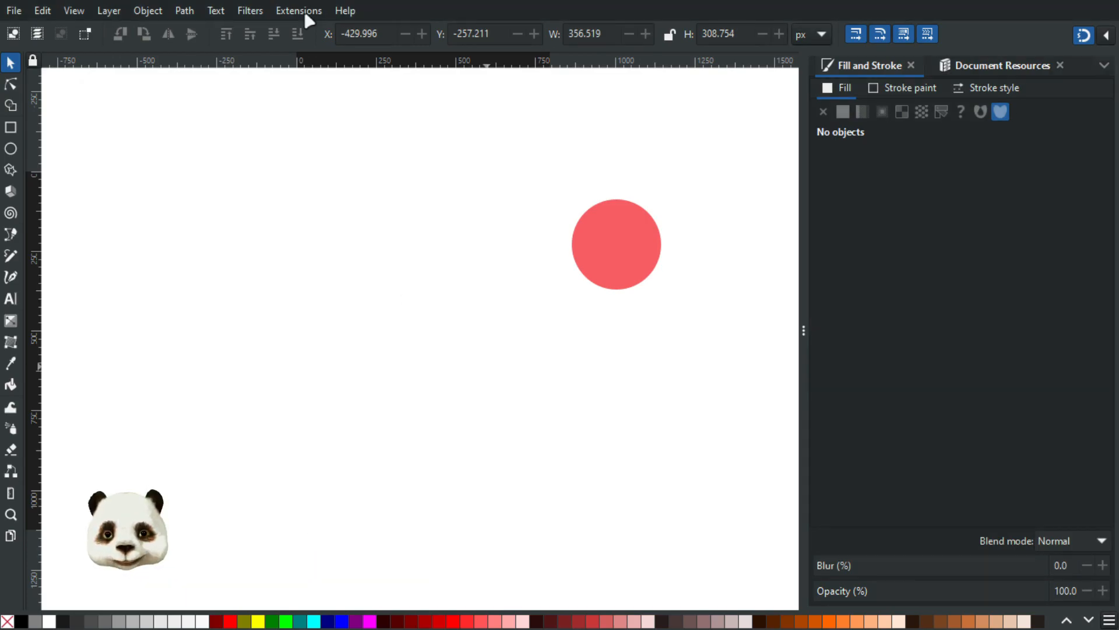
# - Preview a wireframe sphere with 19 latitude lines, 24 longitude lines and a 100 px radius, and close the extension without applying
pyautogui.click(298, 11)
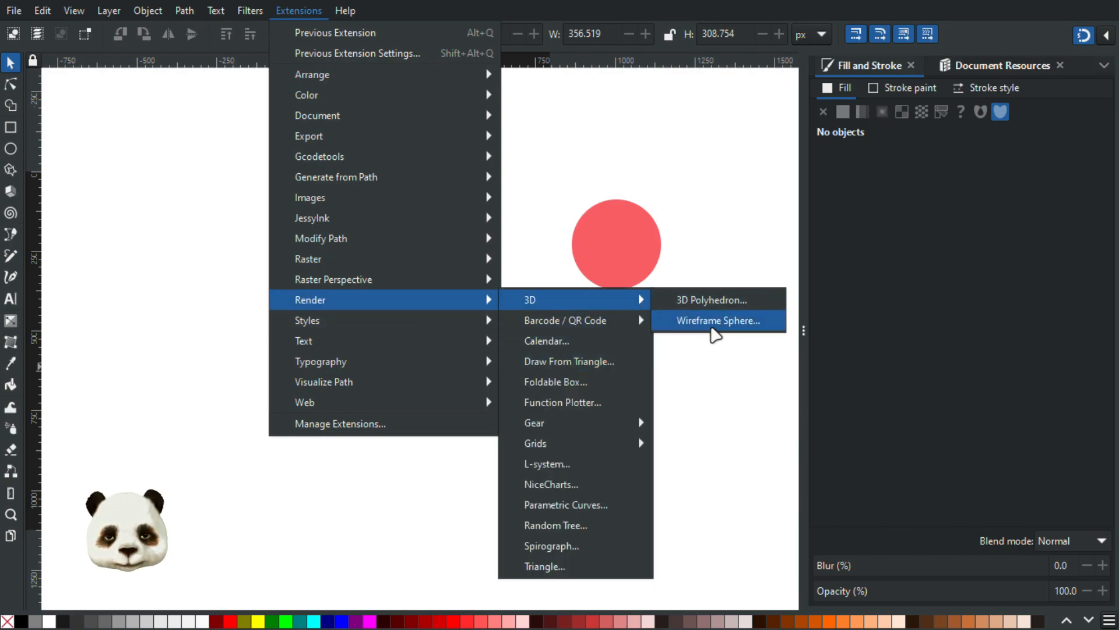
pyautogui.click(711, 326)
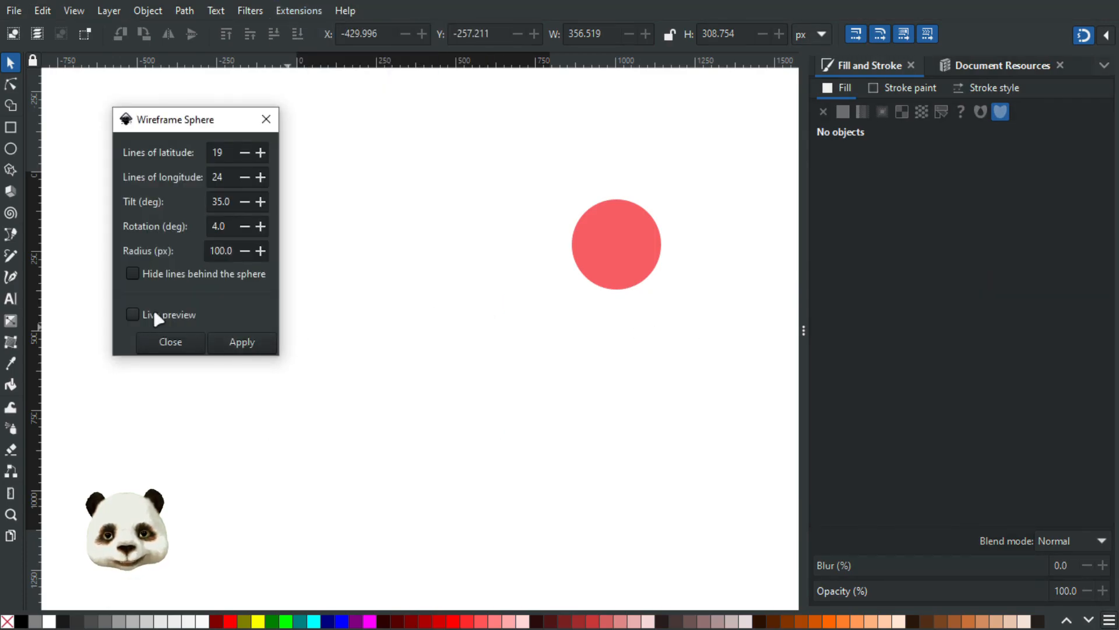
pyautogui.click(135, 315)
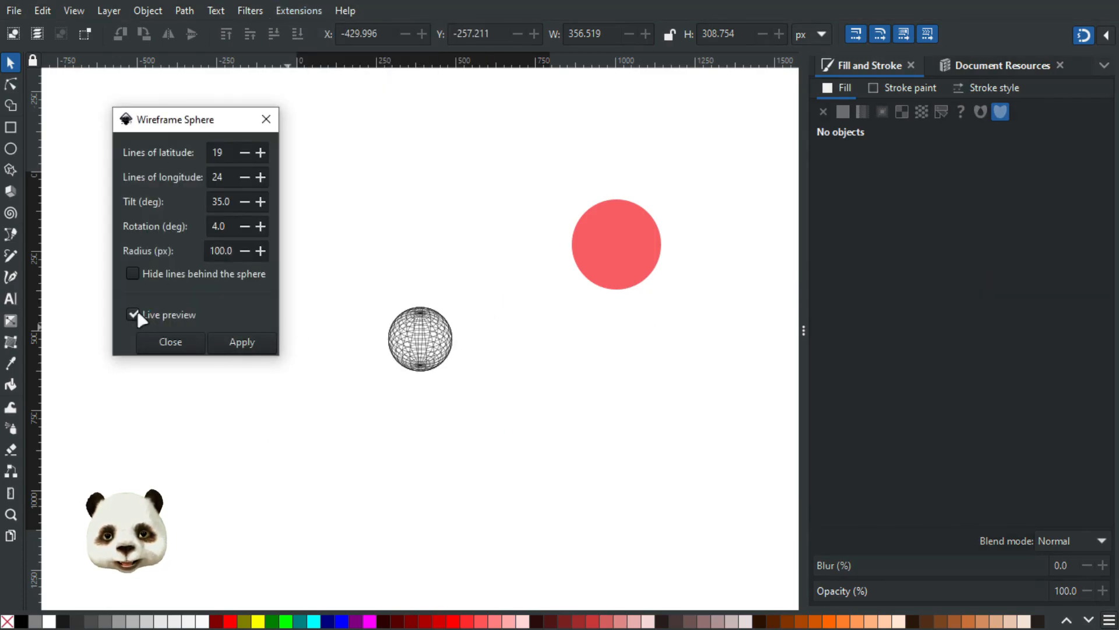
pyautogui.click(163, 347)
# - Preview the L-system branching shape, examine its axiom, rules and help text, and close the extension without applying
pyautogui.click(250, 11)
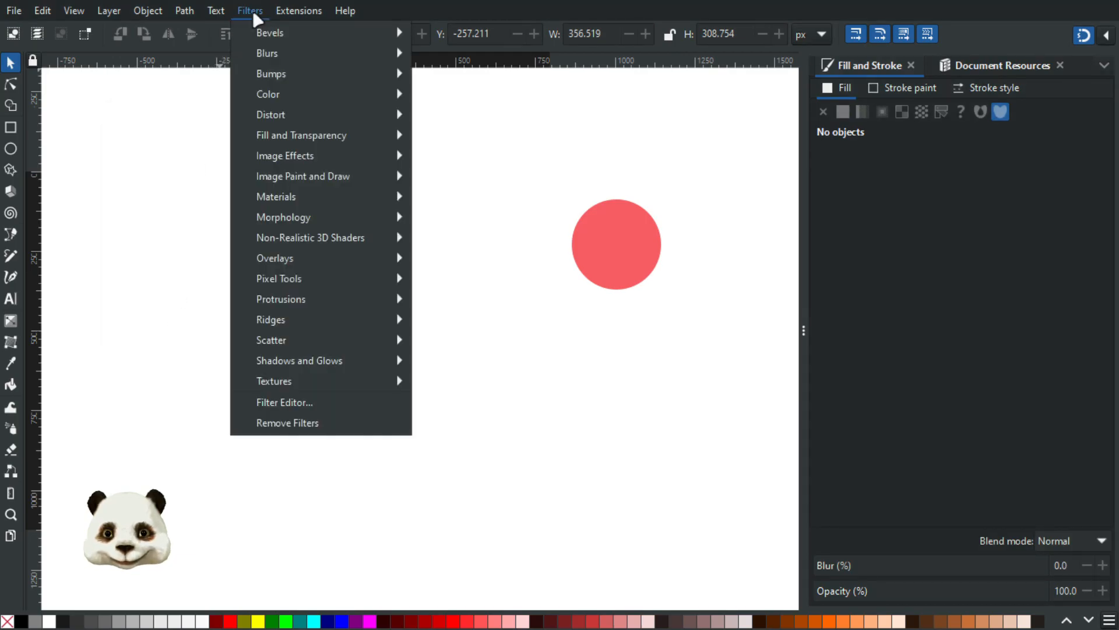
pyautogui.moveTo(299, 11)
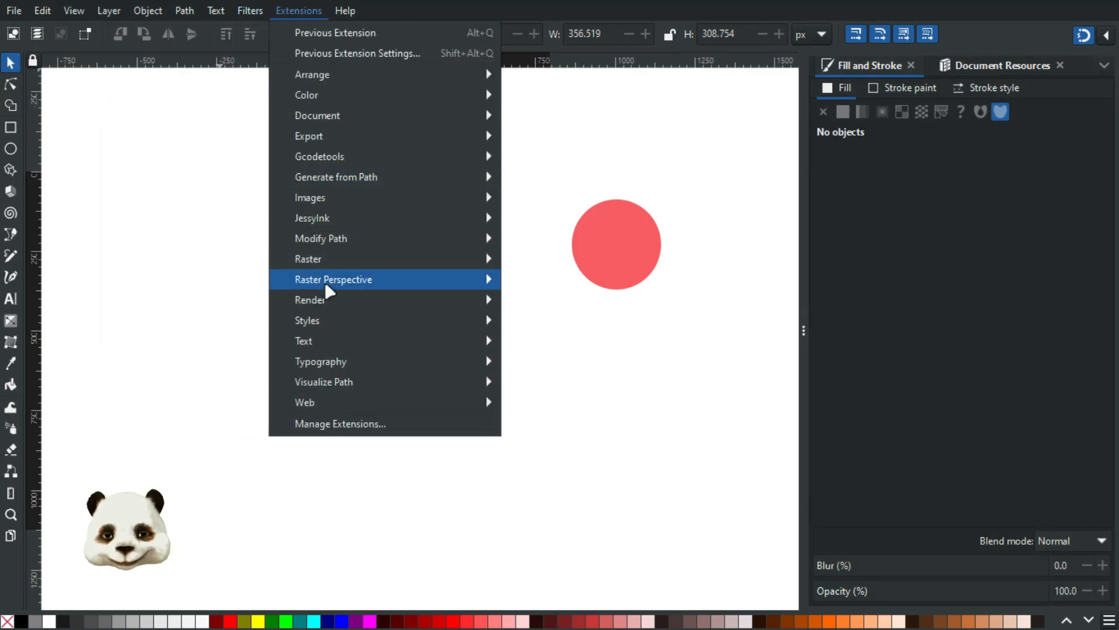
pyautogui.moveTo(369, 284)
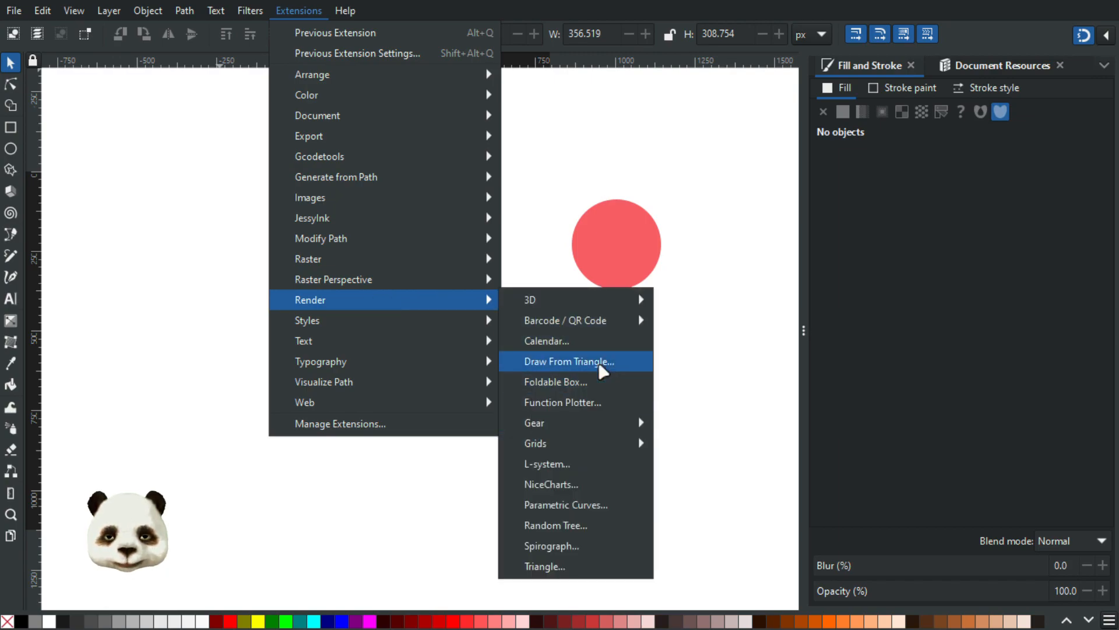
pyautogui.click(582, 463)
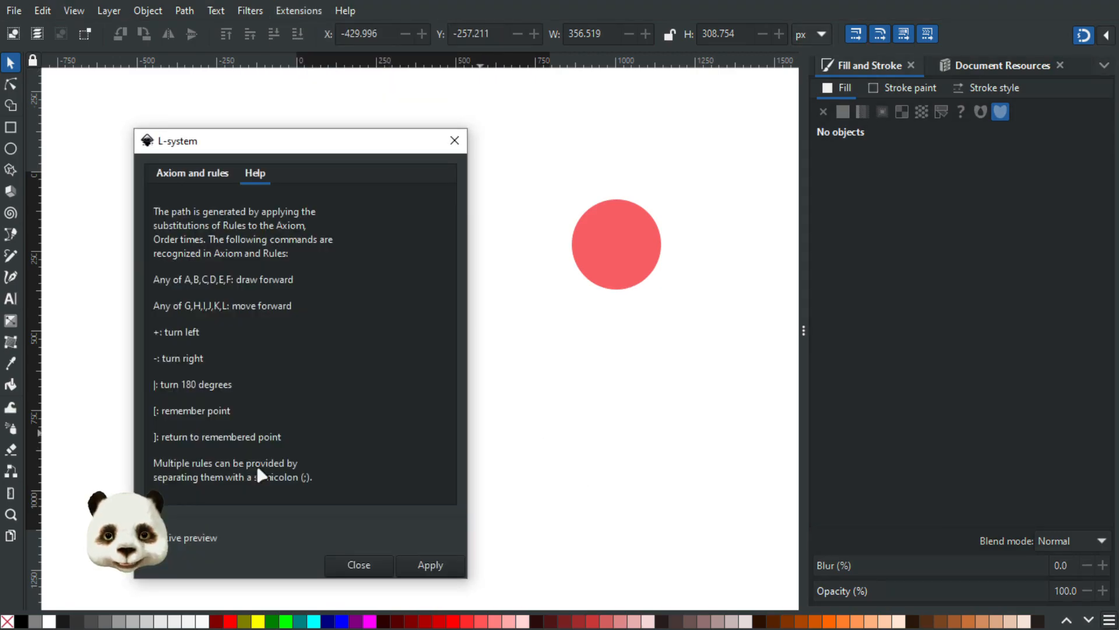
pyautogui.moveTo(296, 149)
pyautogui.mouseDown()
pyautogui.moveTo(545, 183)
pyautogui.moveTo(797, 194)
pyautogui.mouseUp()
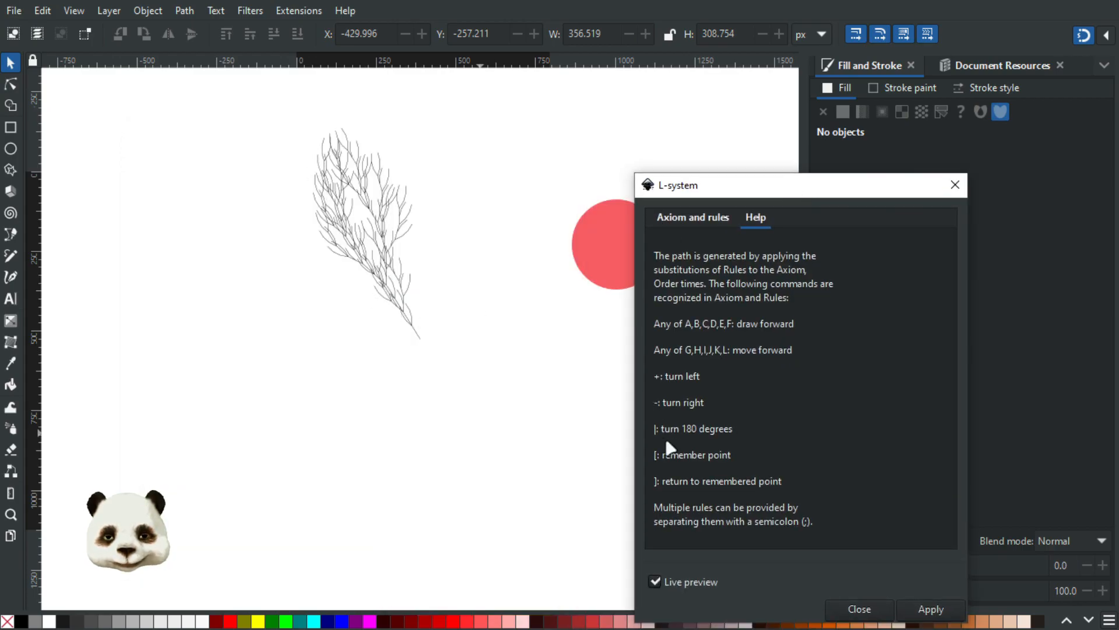
pyautogui.click(689, 217)
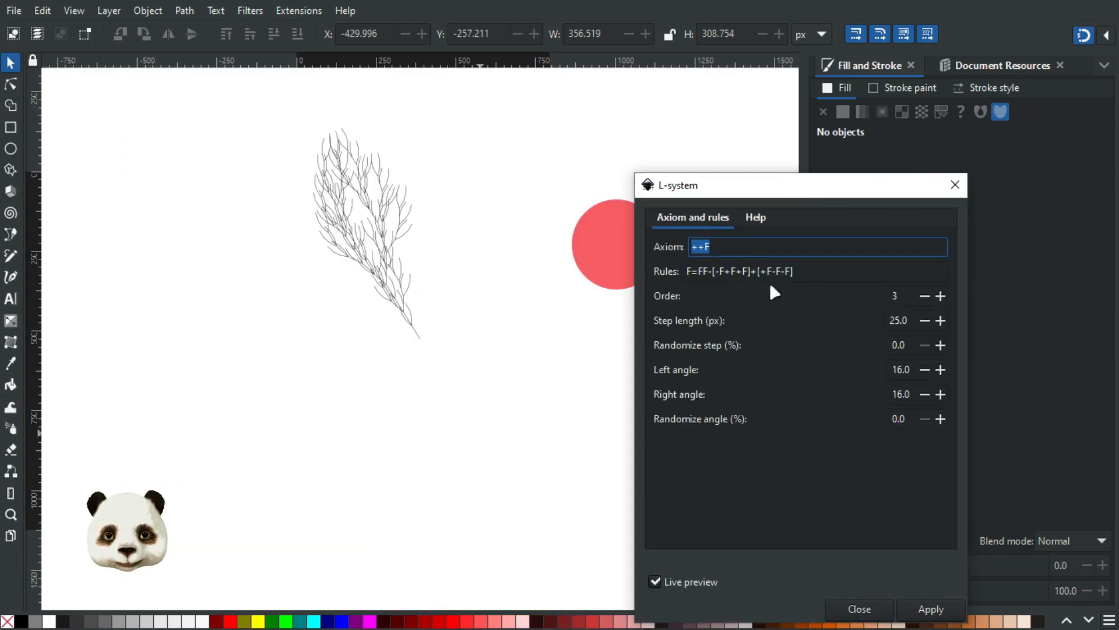
pyautogui.click(756, 216)
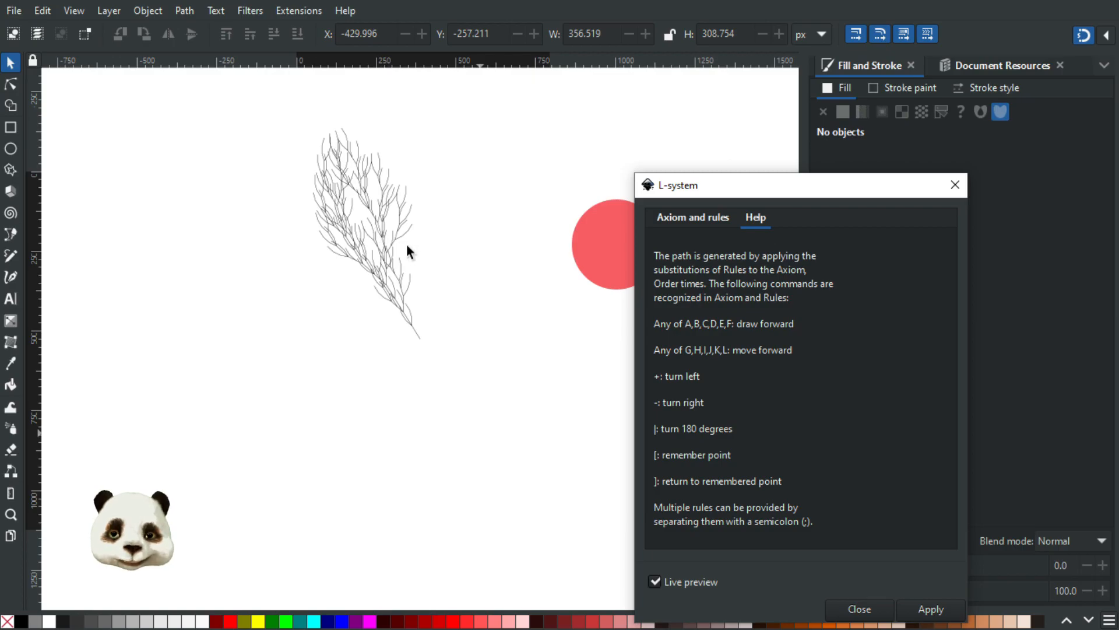
pyautogui.click(692, 221)
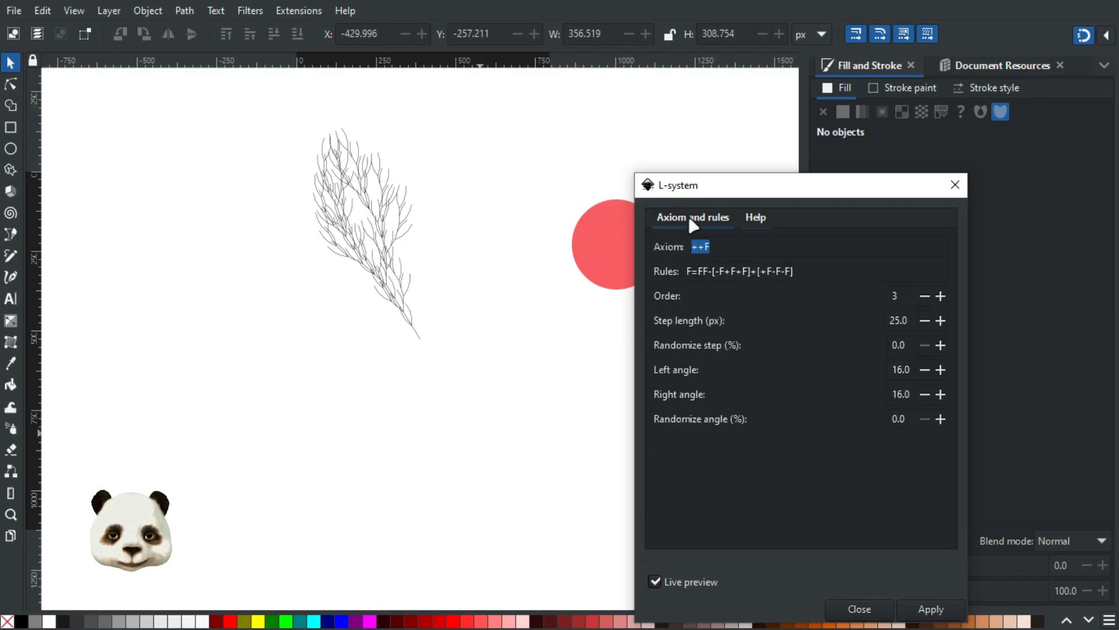
pyautogui.click(860, 607)
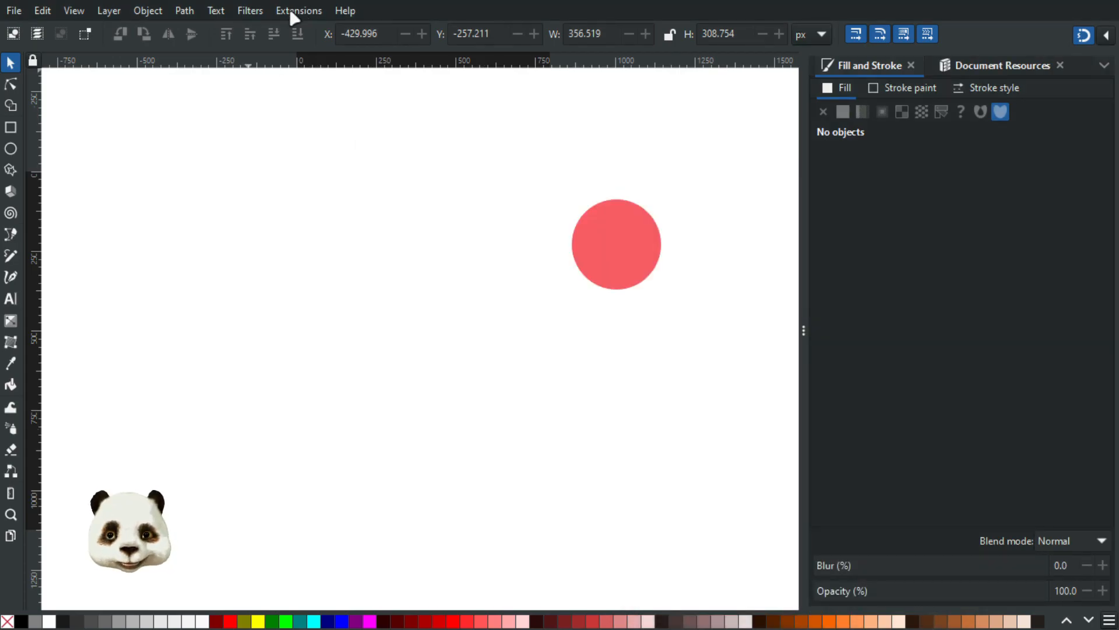
# - Preview a spirograph with a 100 px ring radius, 60 px gear radius and 50 px pen radius, moving the dialog clear of the drawing
pyautogui.click(296, 10)
pyautogui.moveTo(431, 350)
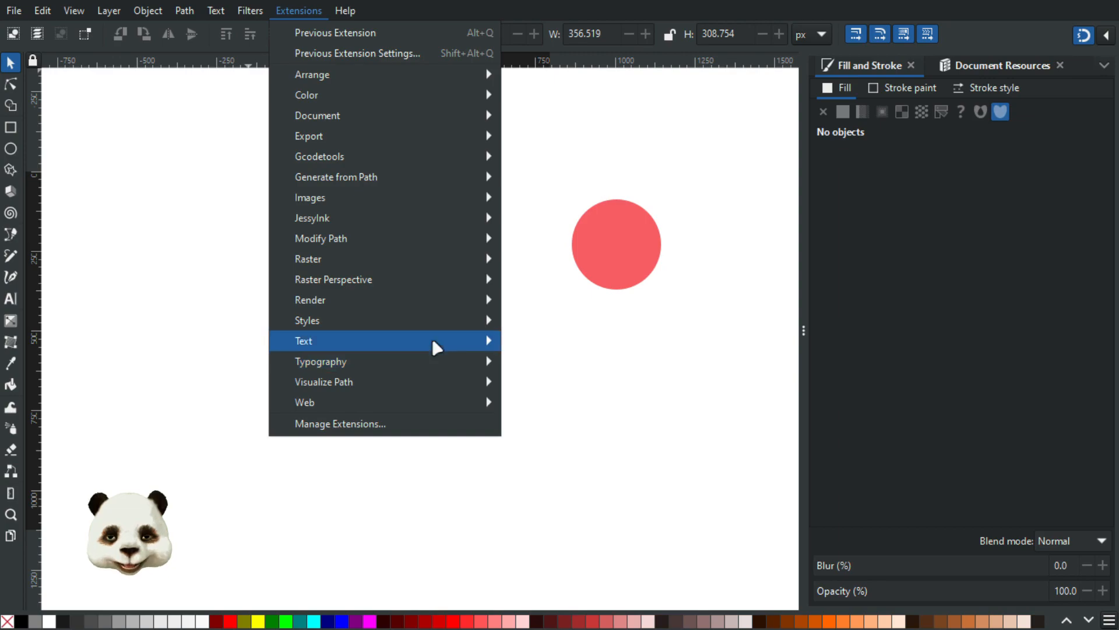
pyautogui.moveTo(446, 298)
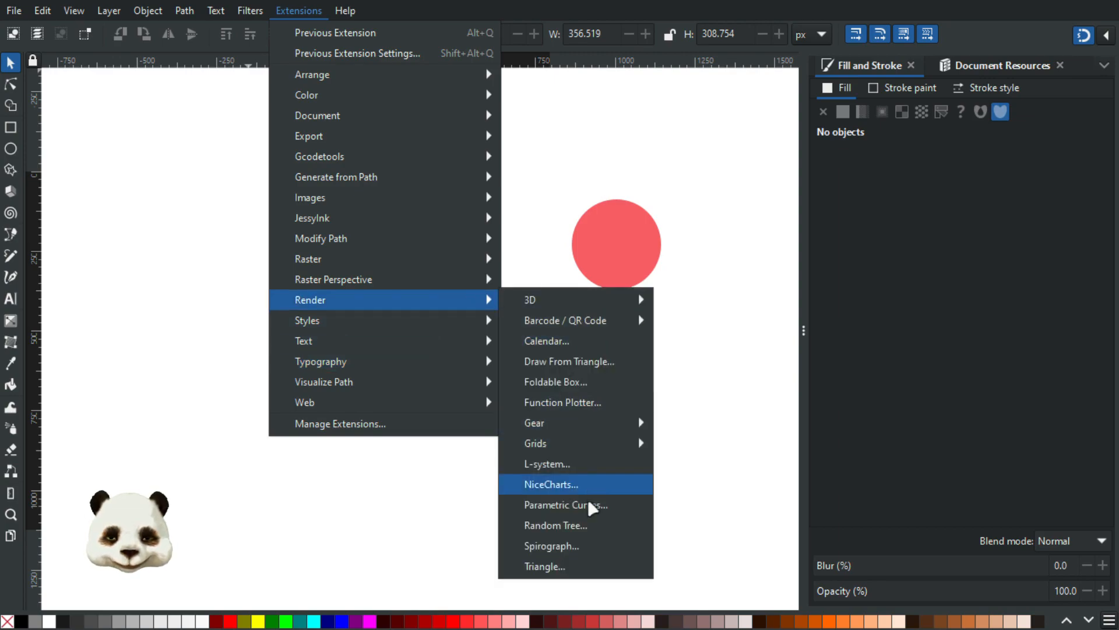
pyautogui.click(594, 553)
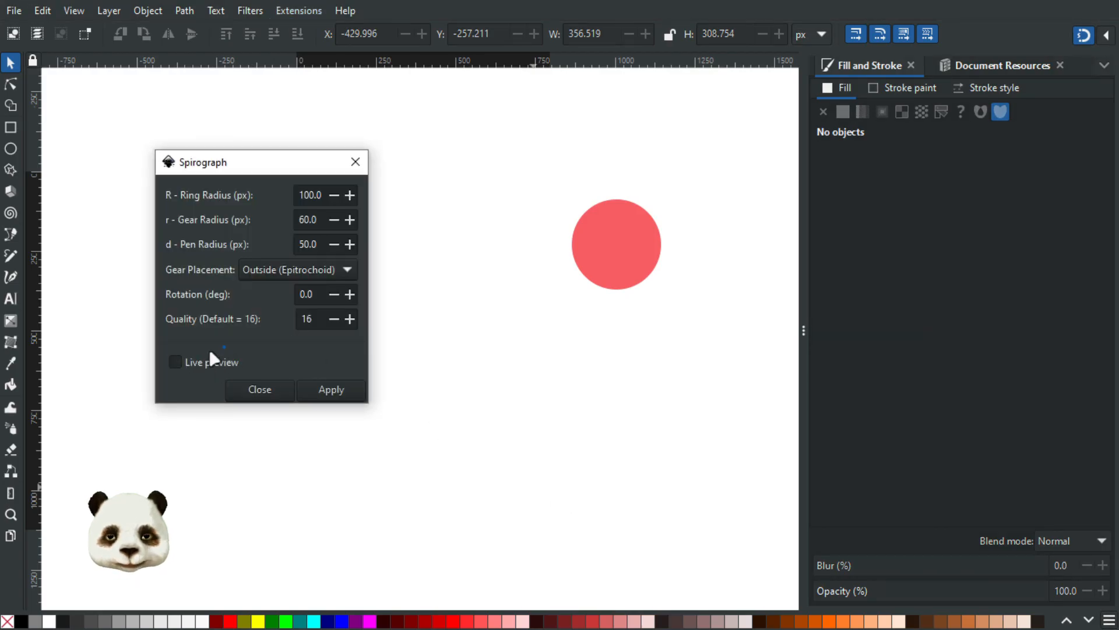
pyautogui.click(199, 362)
pyautogui.moveTo(292, 170); pyautogui.dragTo(874, 207)
# - Preview the spirograph with Inside (Hypotrochoid) gear placement and a 90 px gear radius, and close the extension without applying
pyautogui.click(883, 308)
pyautogui.click(885, 309)
pyautogui.click(874, 306)
pyautogui.click(852, 283)
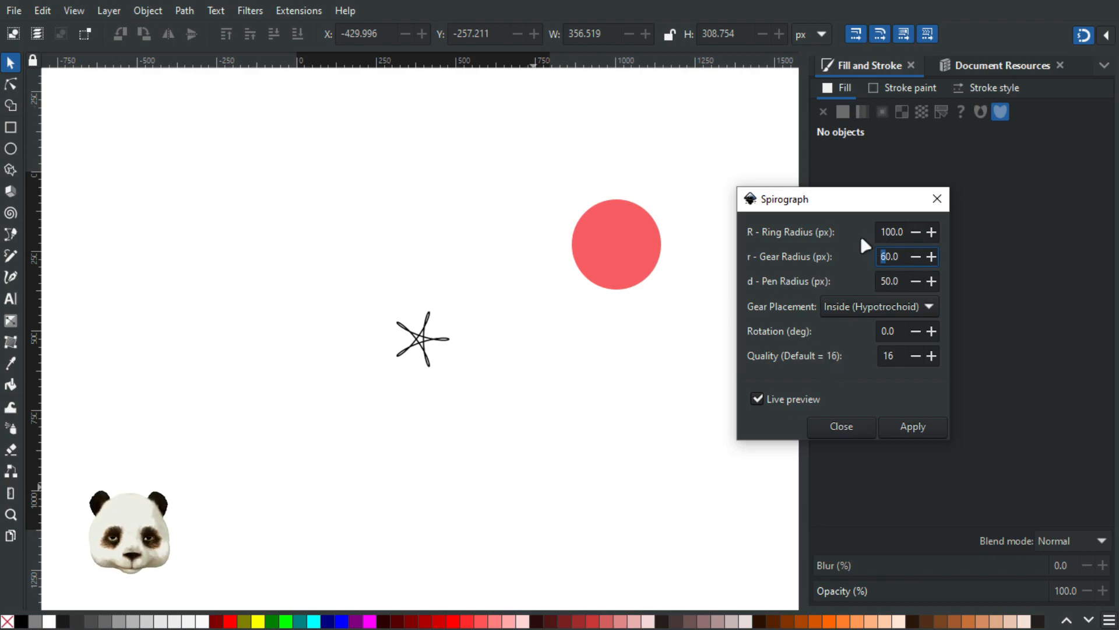
pyautogui.click(884, 281)
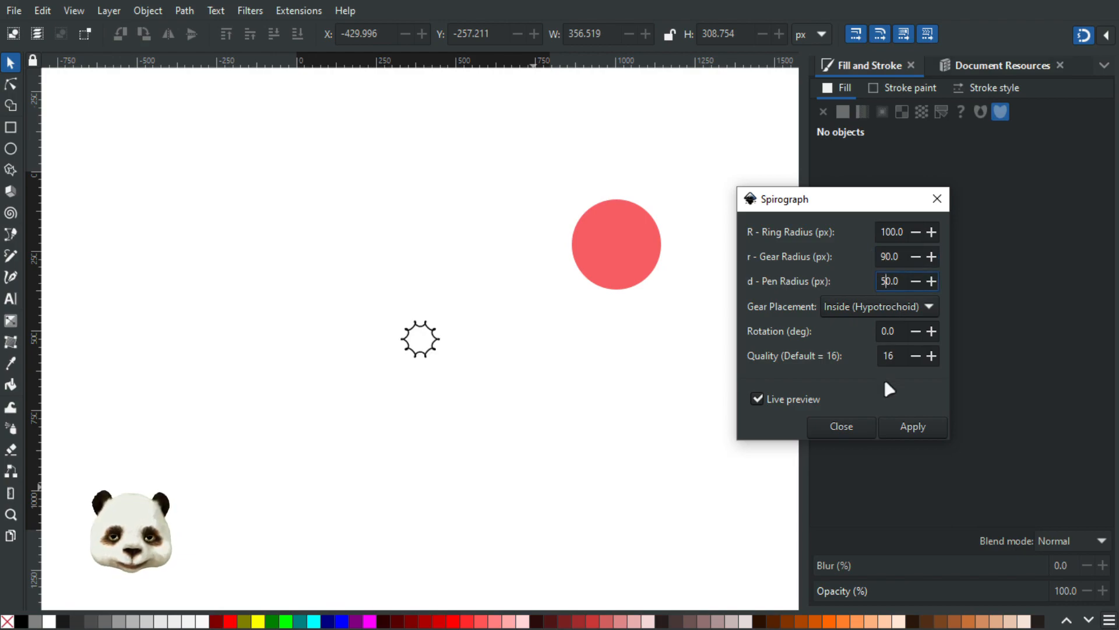
pyautogui.click(827, 428)
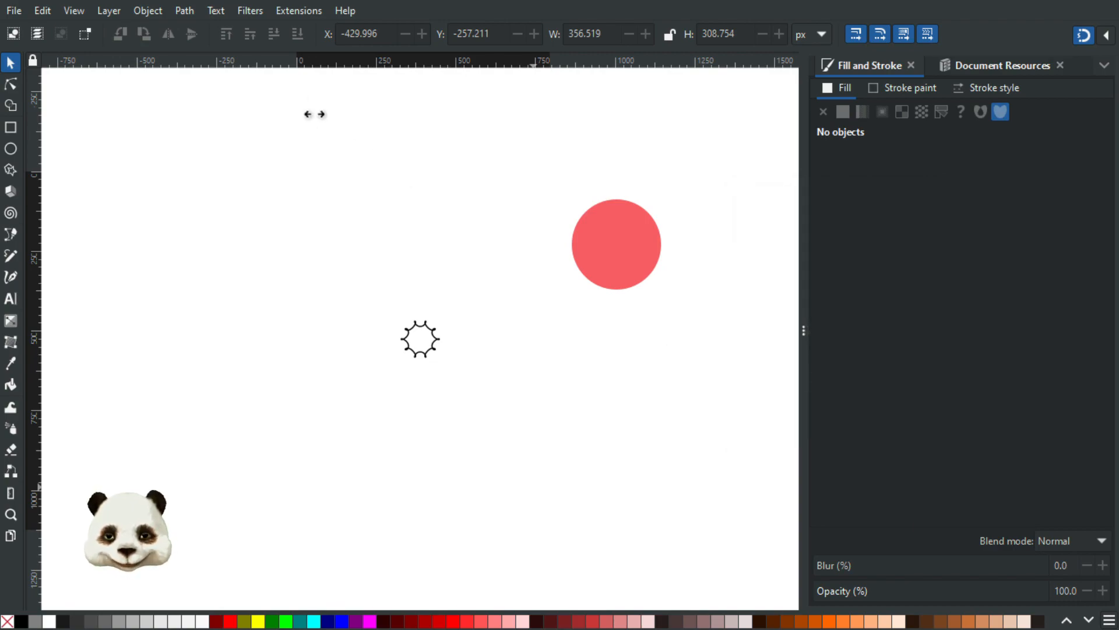
# - Preview a random tree with initial size 100 and minimum size 40, try omitting redundant segments, and close the extension without applying
pyautogui.click(298, 11)
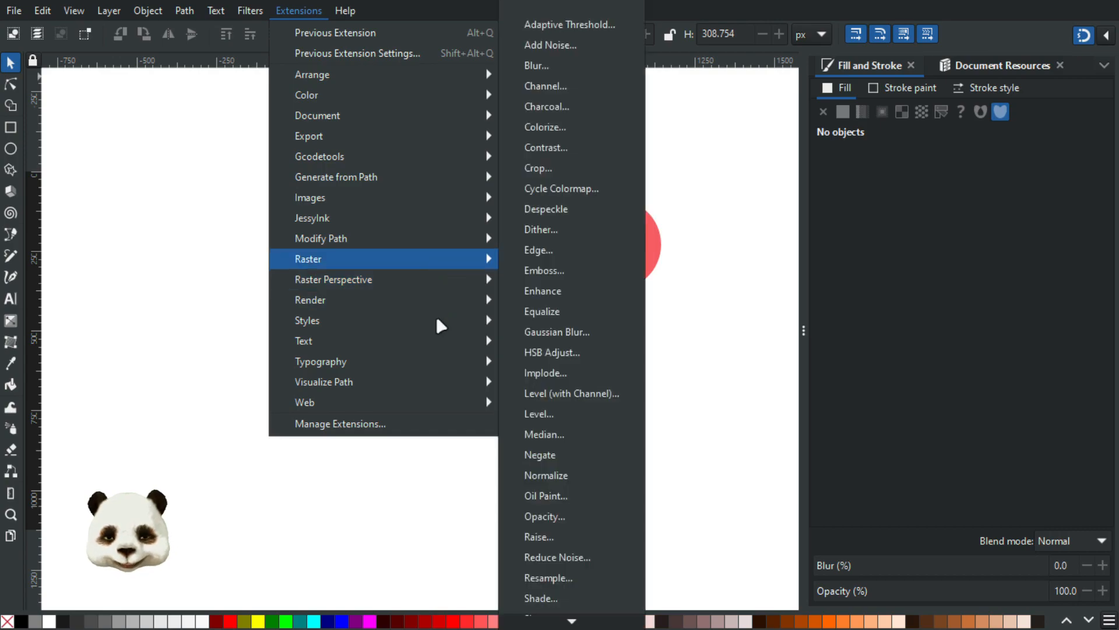
pyautogui.moveTo(432, 297)
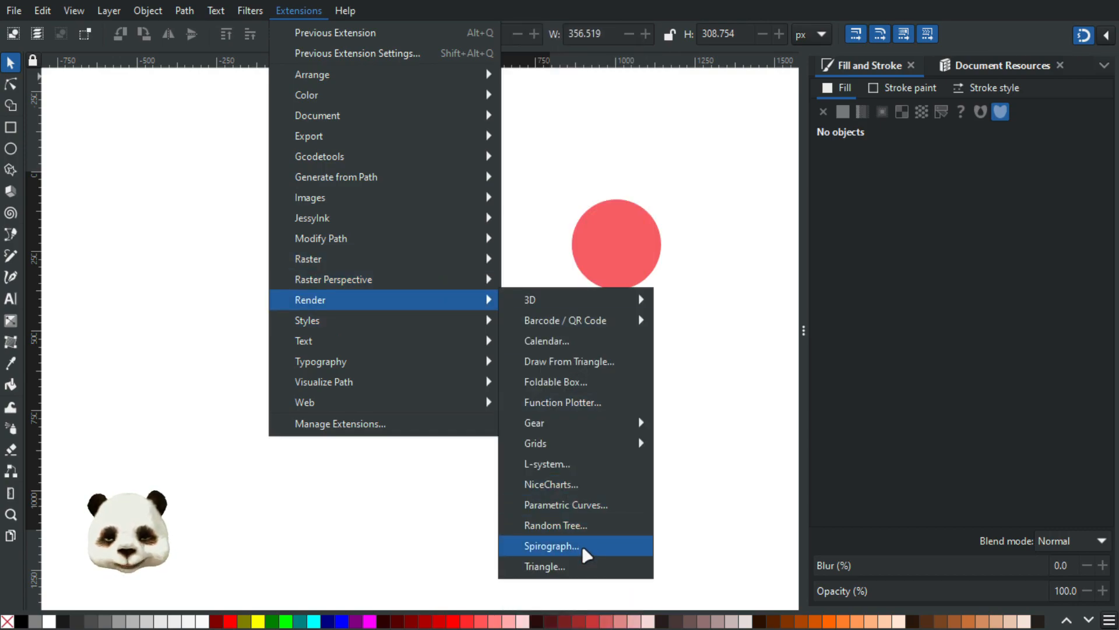
pyautogui.click(586, 524)
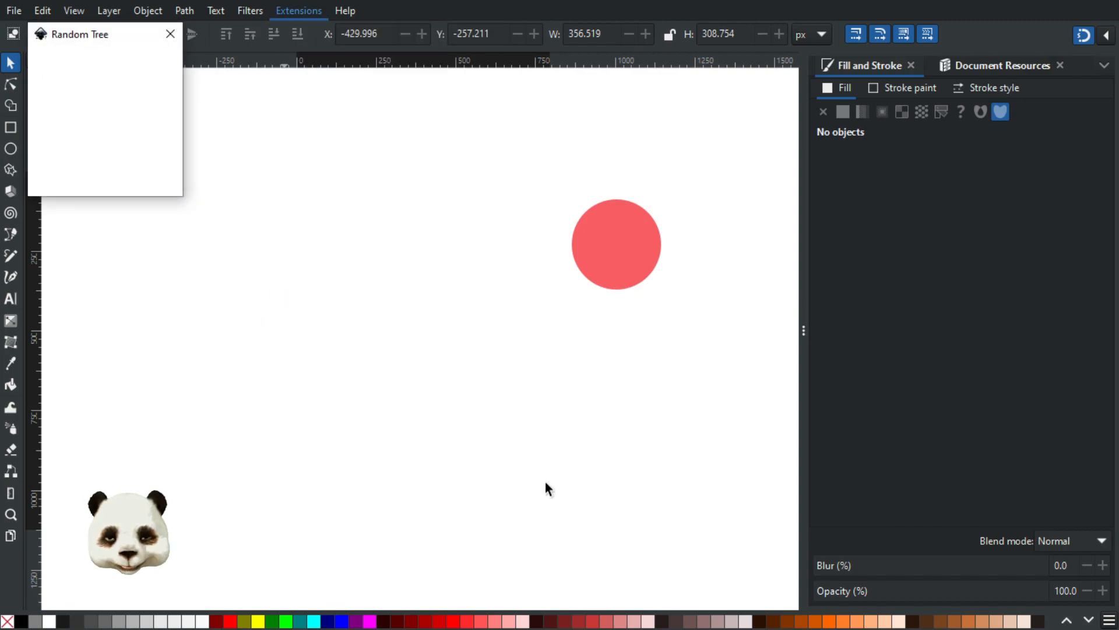
pyautogui.click(47, 156)
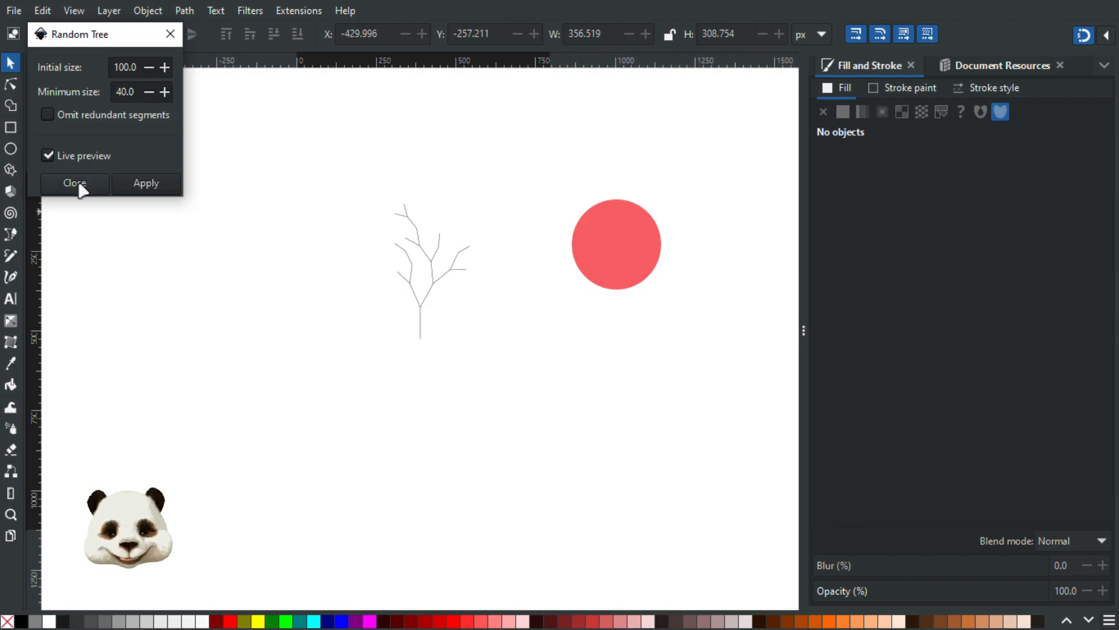
pyautogui.click(52, 112)
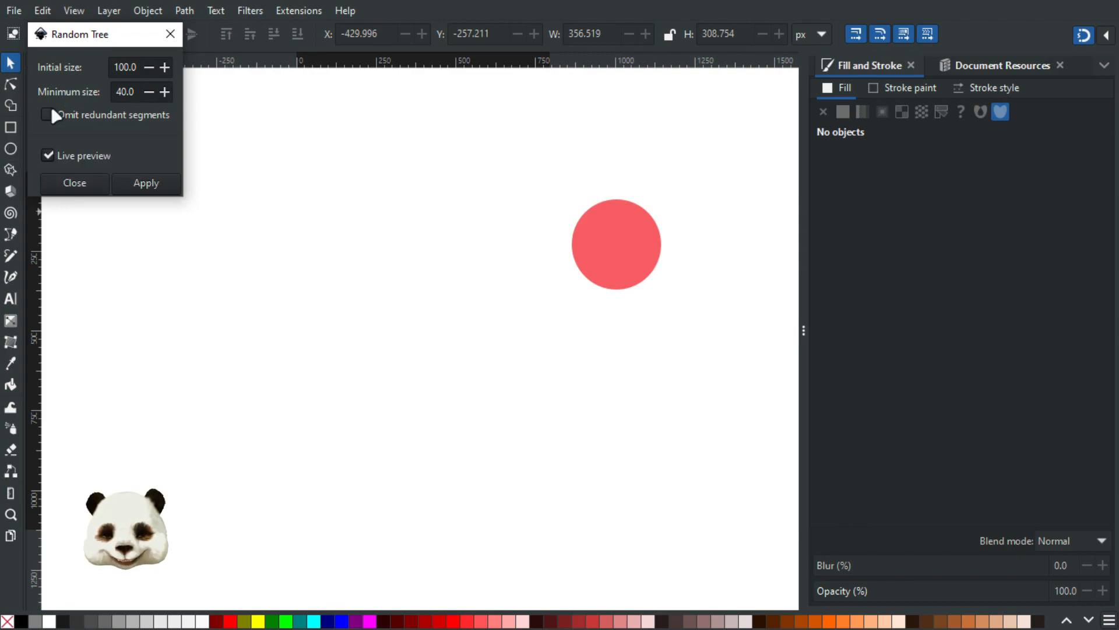
pyautogui.click(80, 188)
# - Preview a polar grid with 5 major circular divisions spaced 50 px and 3 subdivisions each, and close the extension without applying
pyautogui.click(309, 5)
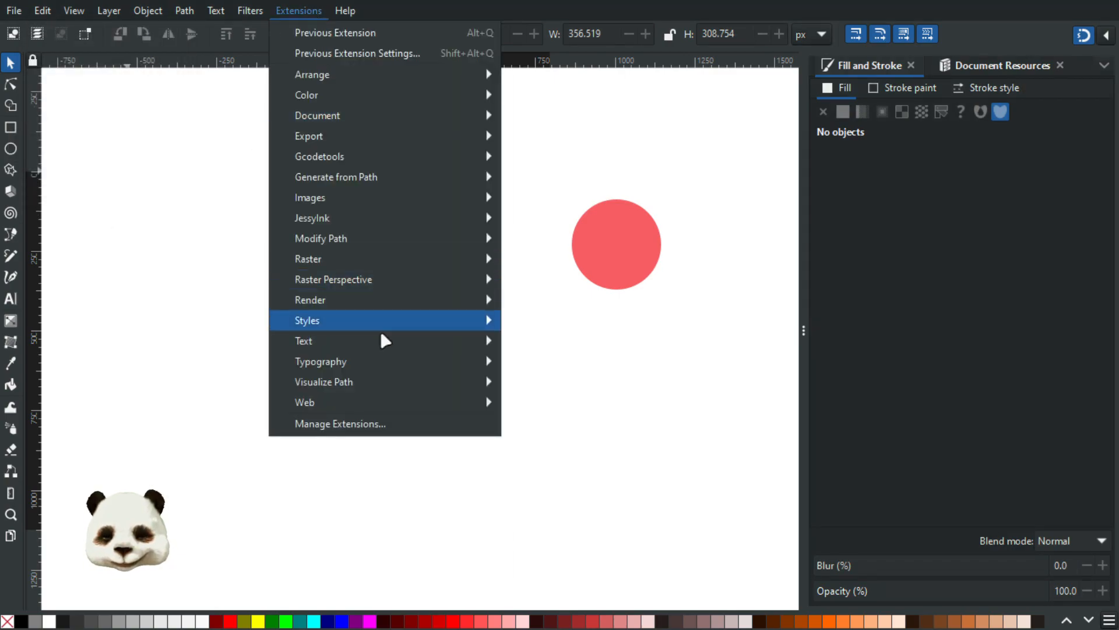
pyautogui.moveTo(393, 311)
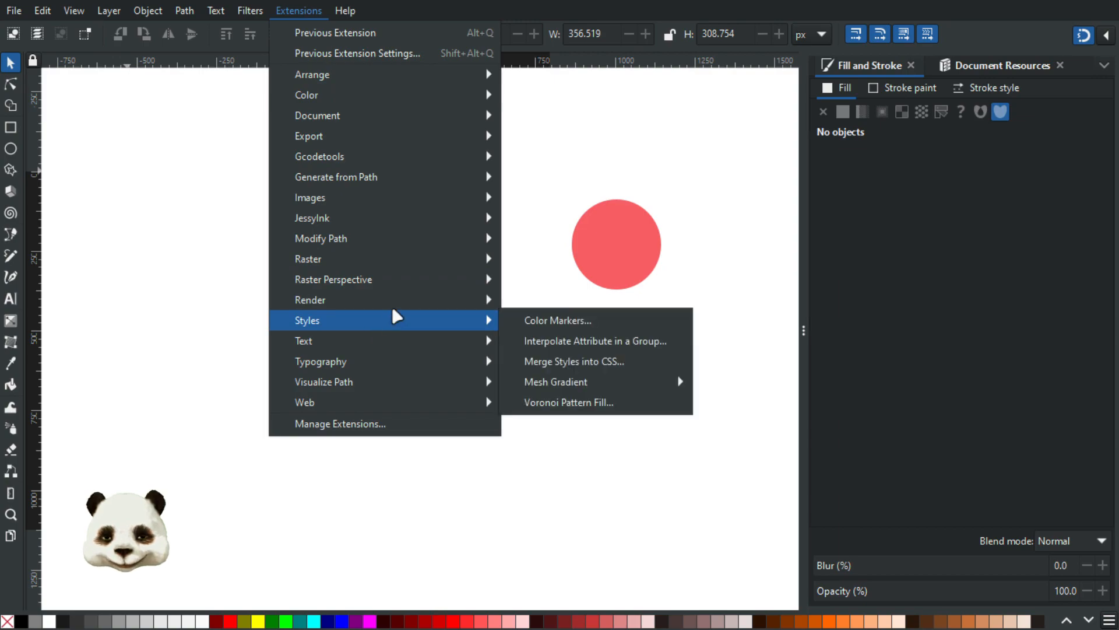
pyautogui.moveTo(436, 299)
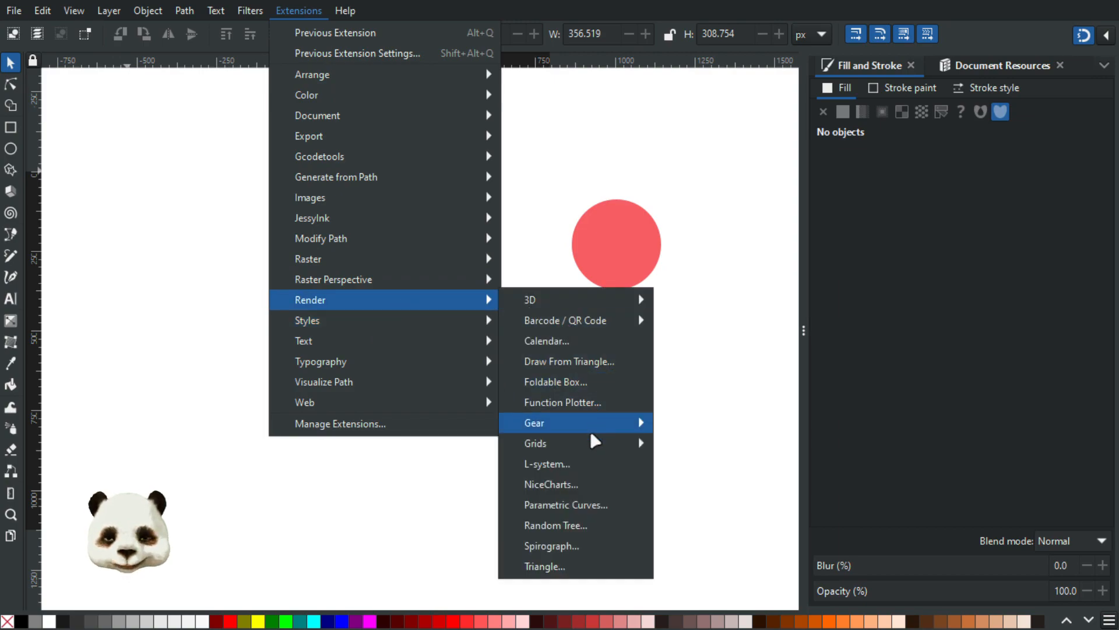
pyautogui.moveTo(626, 435)
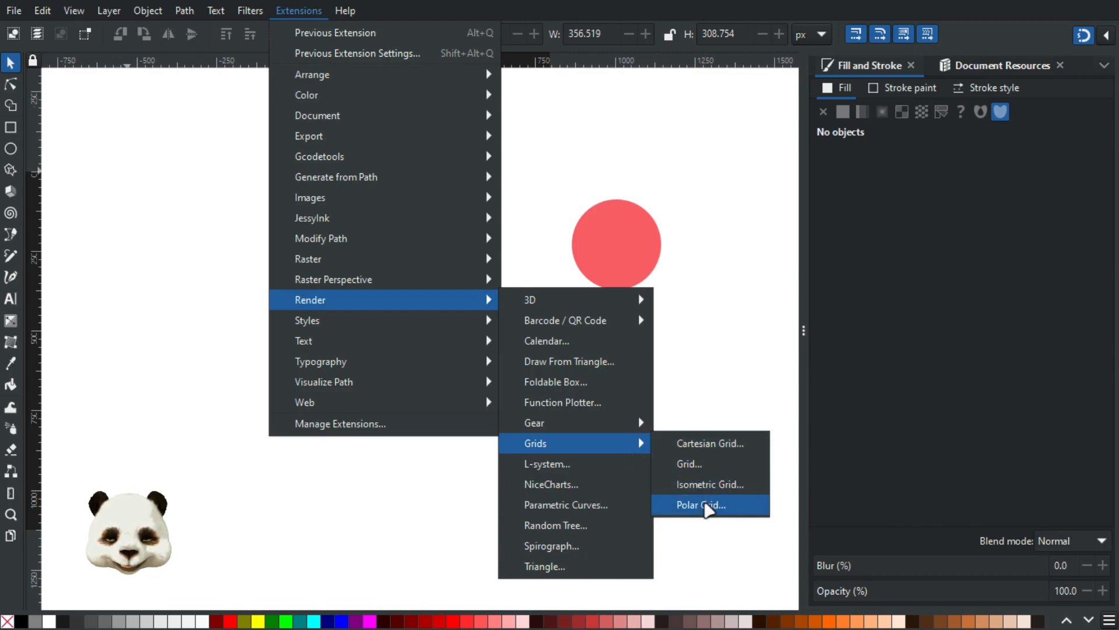
pyautogui.click(707, 506)
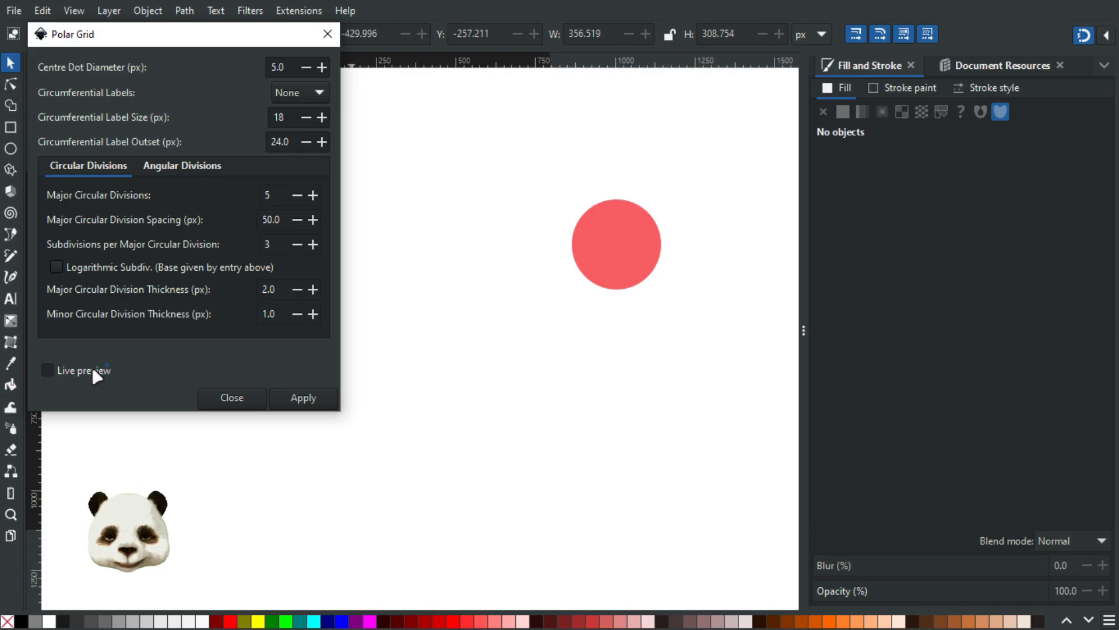
pyautogui.click(92, 366)
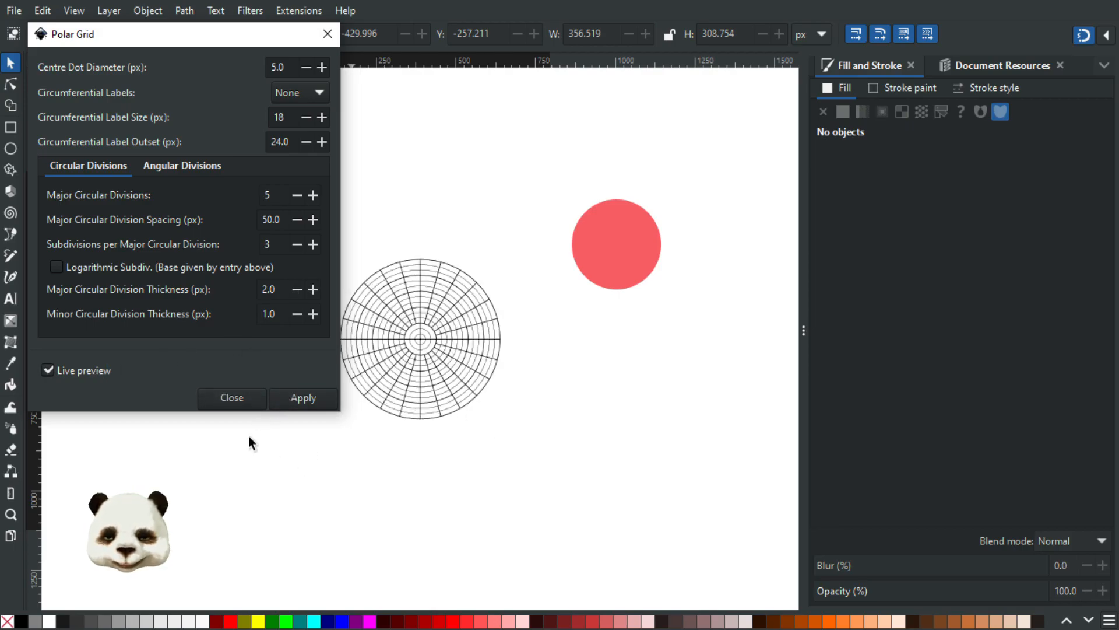
pyautogui.click(236, 398)
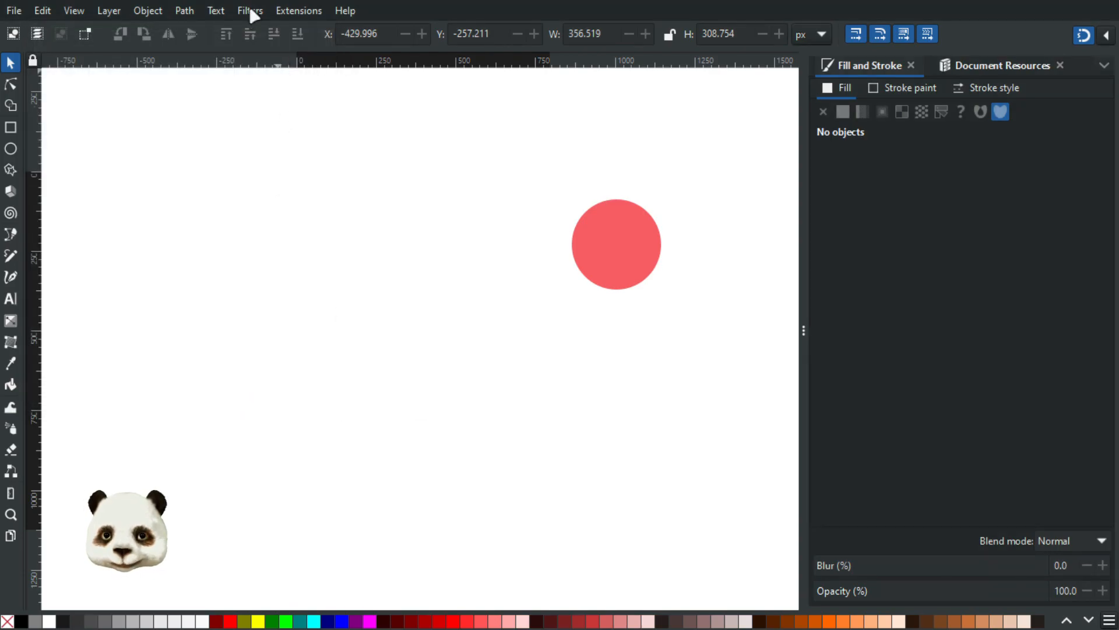
# - Try a live preview of parametric curves with cos(3*t) and sin(5*t), and close the extension without applying
pyautogui.click(294, 10)
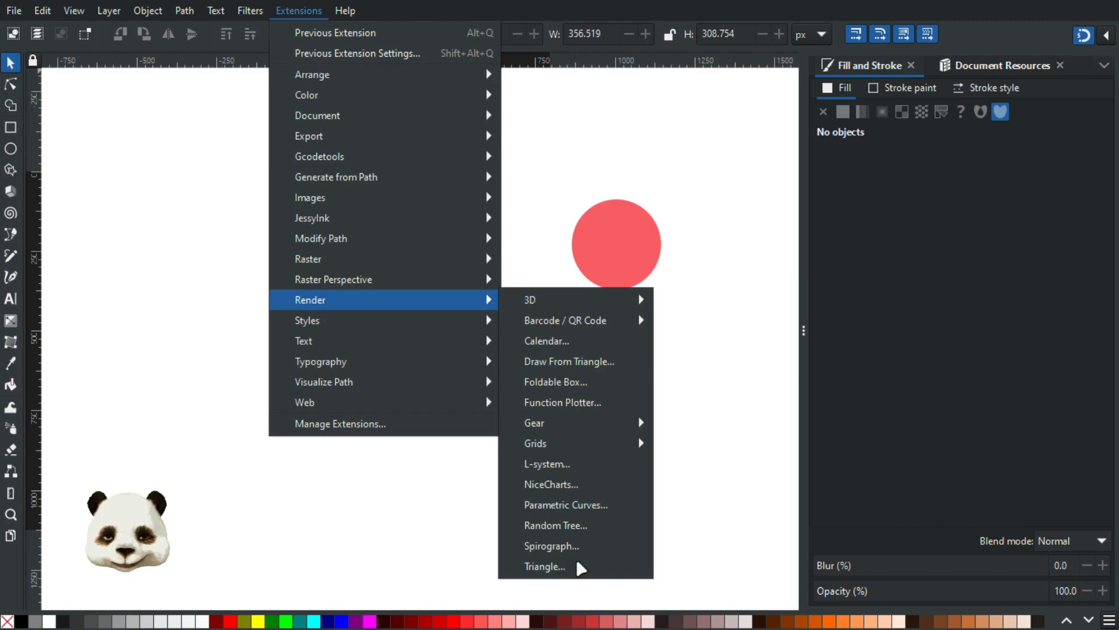
pyautogui.click(610, 503)
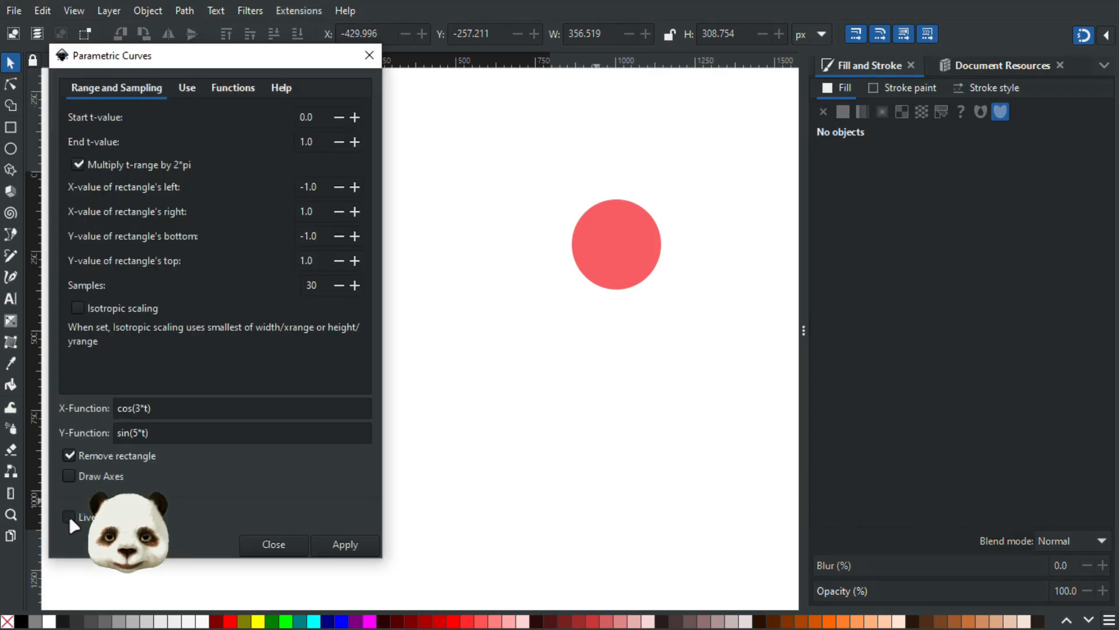
pyautogui.click(68, 515)
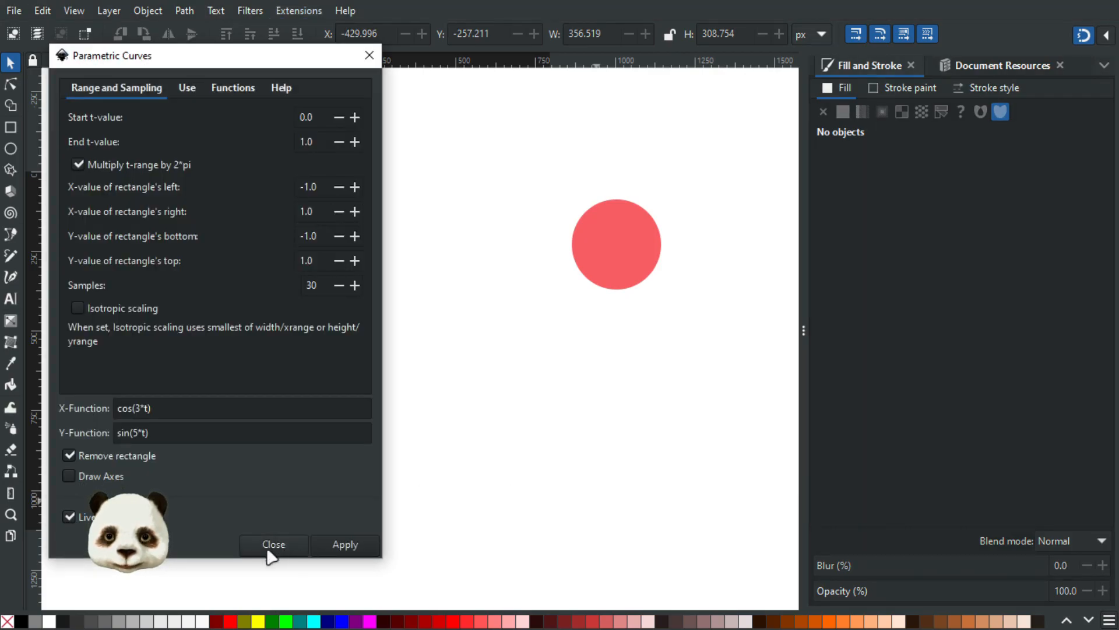
pyautogui.click(287, 548)
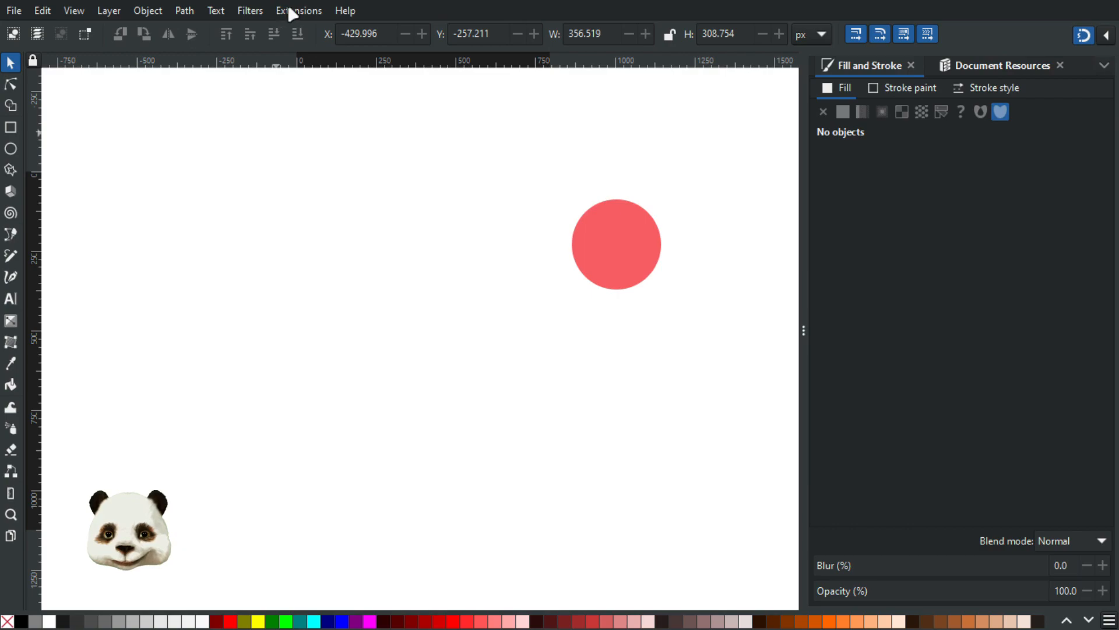
# - Start the 3D Polyhedron extension and turn on the live preview of its Dodecahedron object
pyautogui.click(288, 8)
pyautogui.moveTo(340, 299)
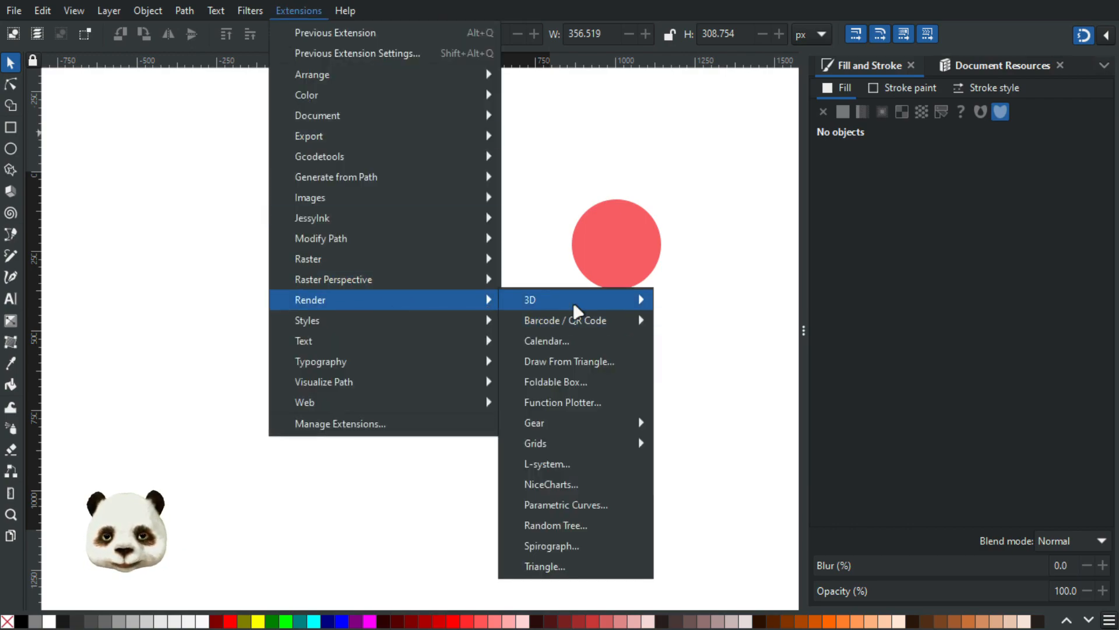
pyautogui.moveTo(575, 301)
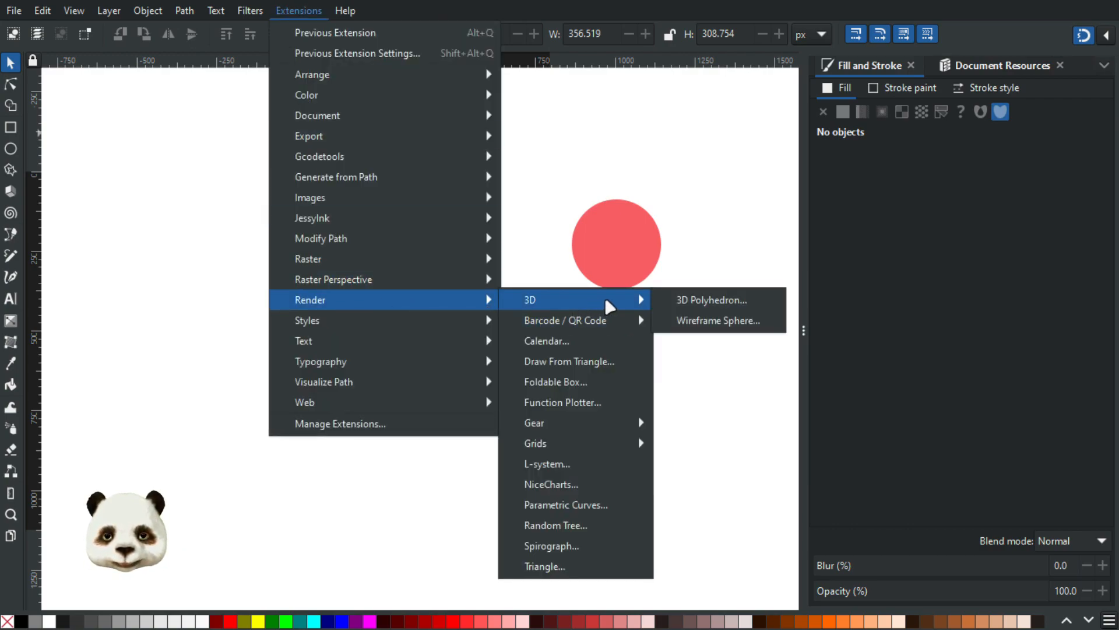
pyautogui.click(676, 302)
pyautogui.click(91, 504)
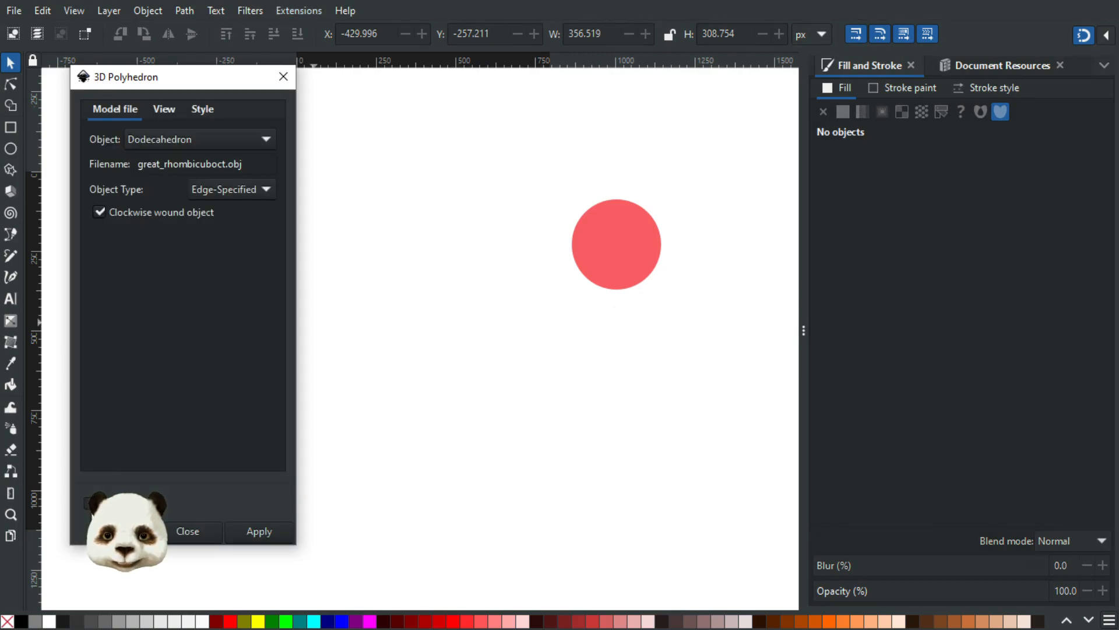
# - Preview the polyhedron as a Snub Dodecahedron and as a Great Stellated Dodecahedron
pyautogui.click(259, 140)
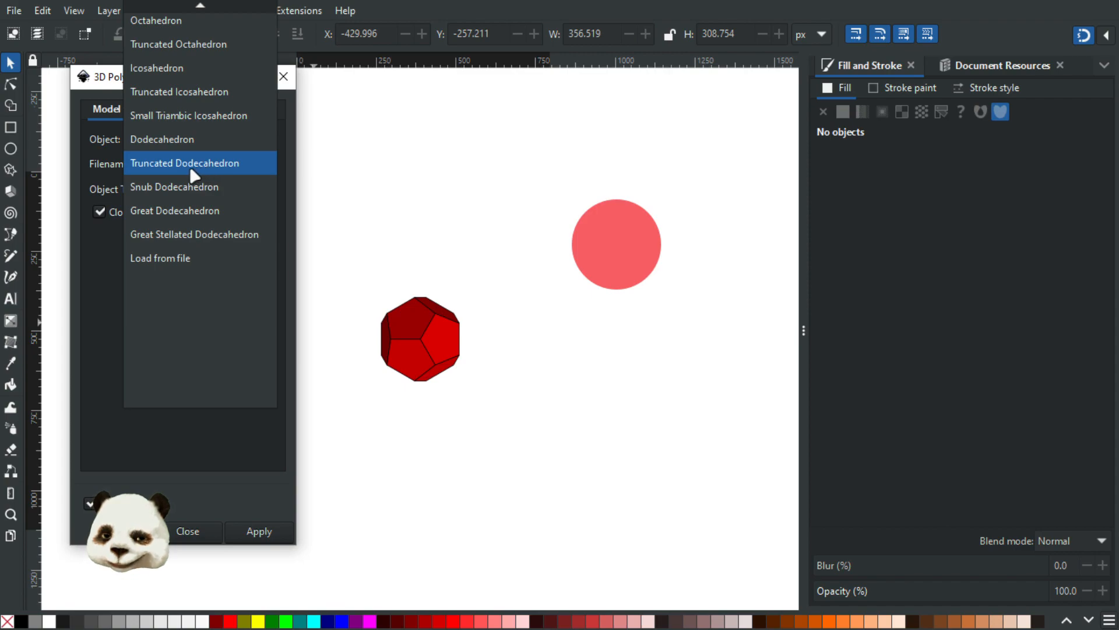
pyautogui.click(169, 198)
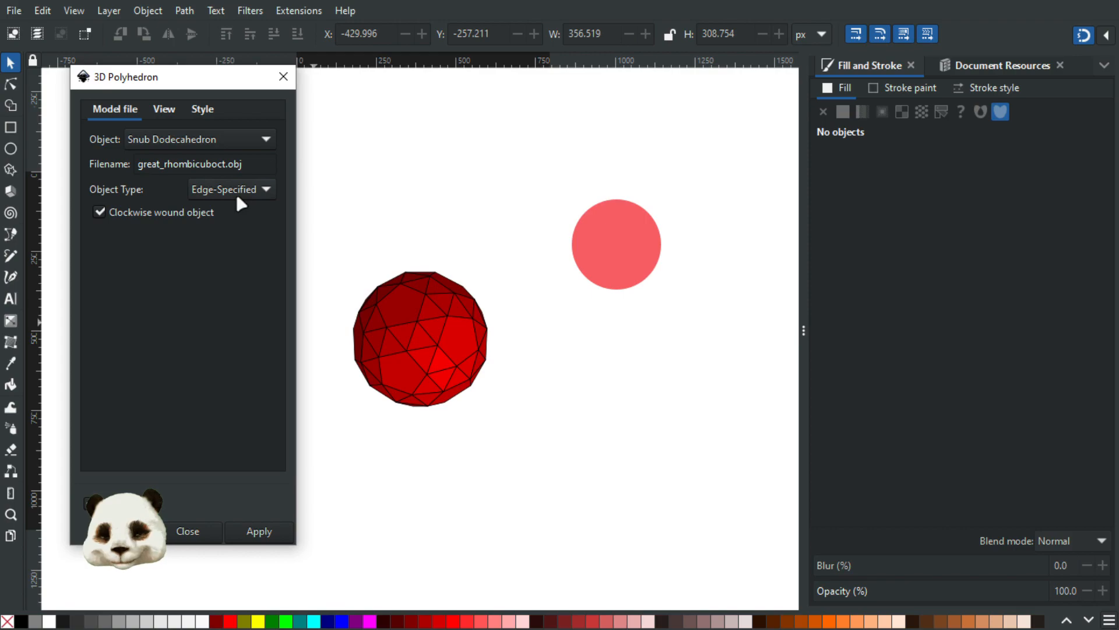
pyautogui.click(252, 141)
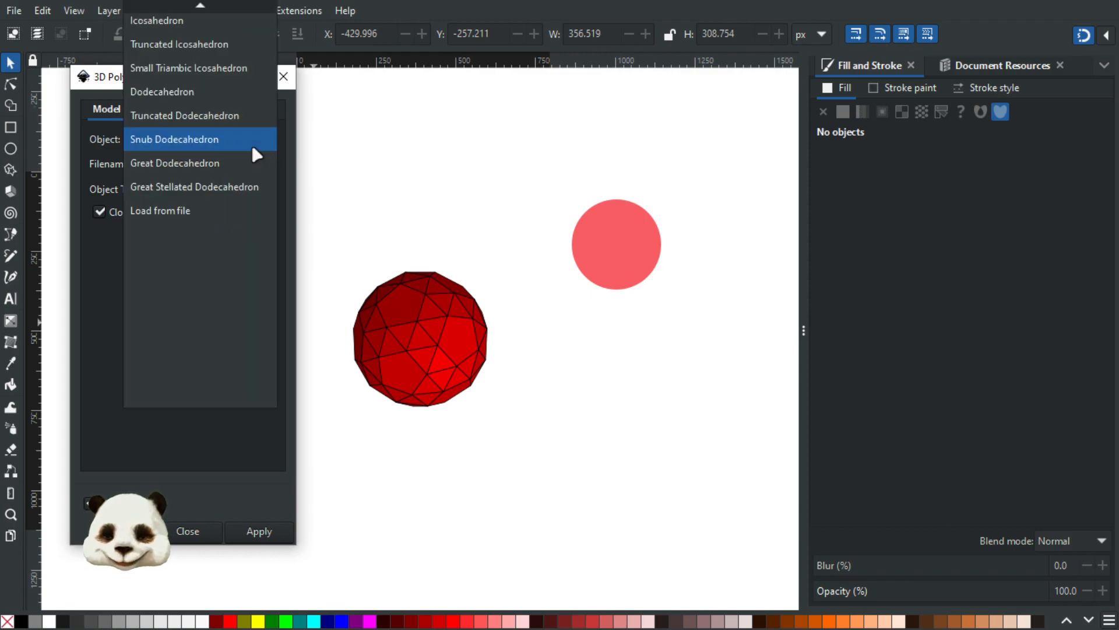
pyautogui.click(207, 200)
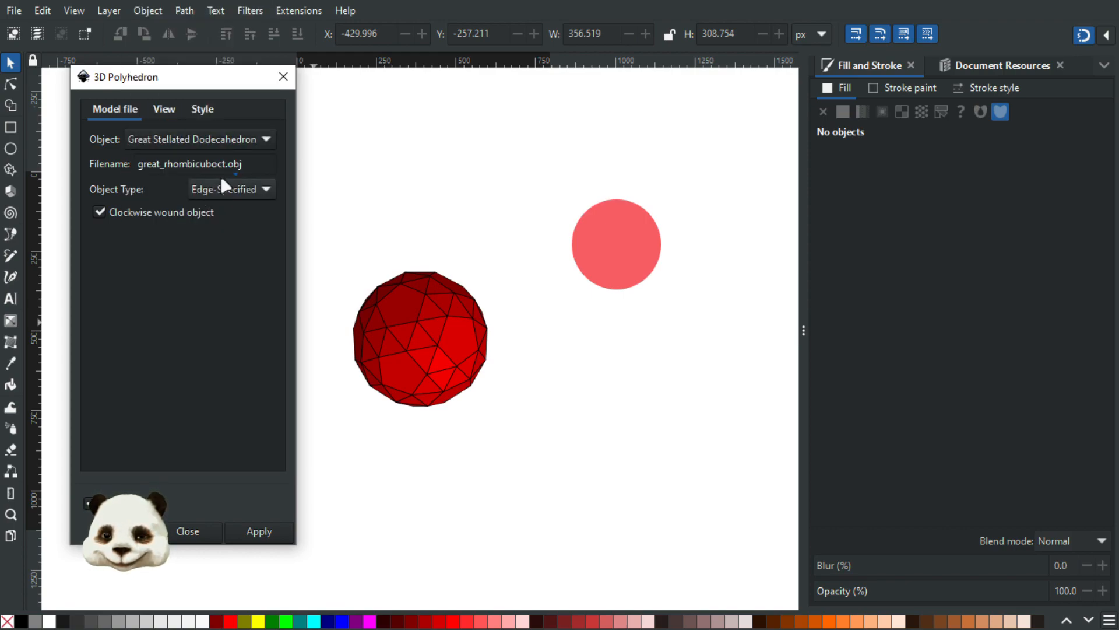
# - Switch the previewed polyhedron object to Tetrahedron
pyautogui.click(237, 144)
pyautogui.scroll(5, 177, 54)
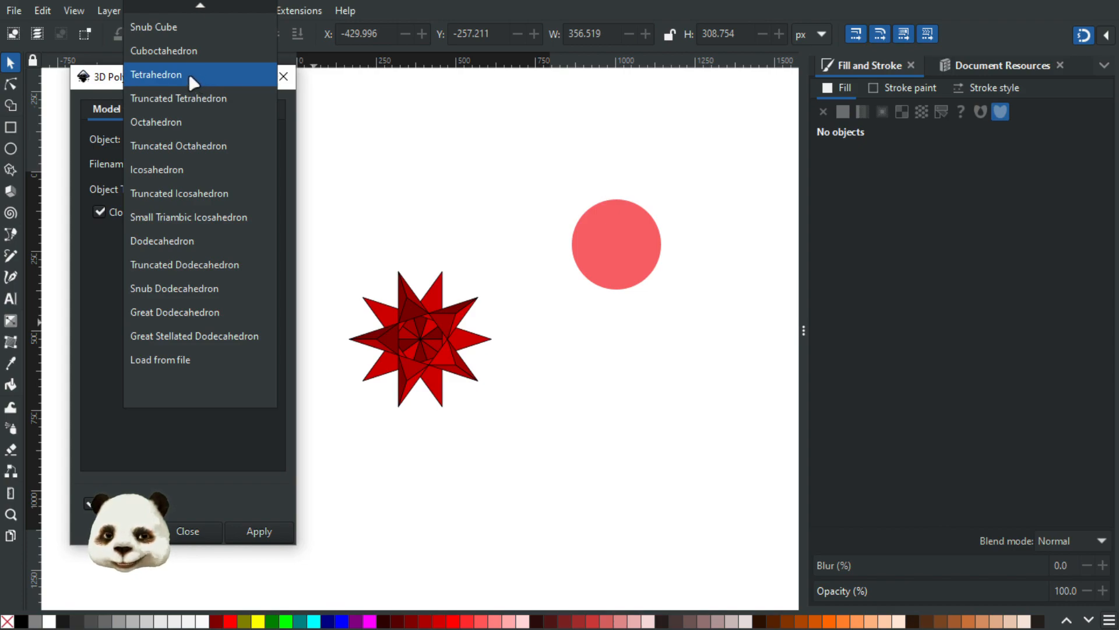
pyautogui.click(189, 73)
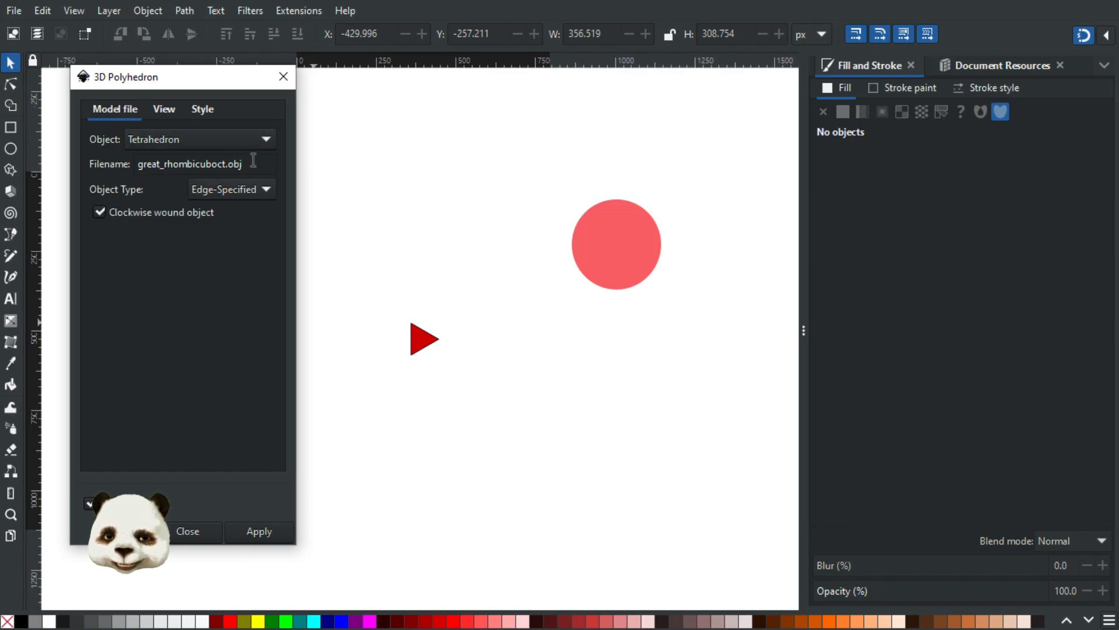
pyautogui.click(255, 146)
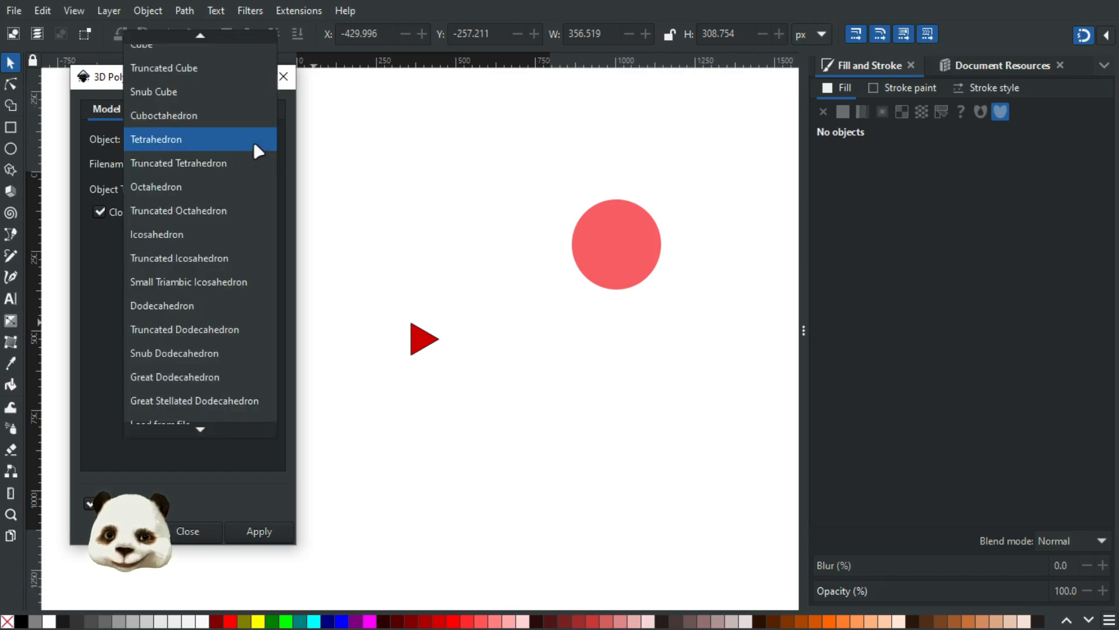
pyautogui.click(253, 141)
# - Set the tetrahedron's first X-axis rotation to 1.1 degrees and its second X-axis rotation to 0.8 degrees
pyautogui.click(158, 109)
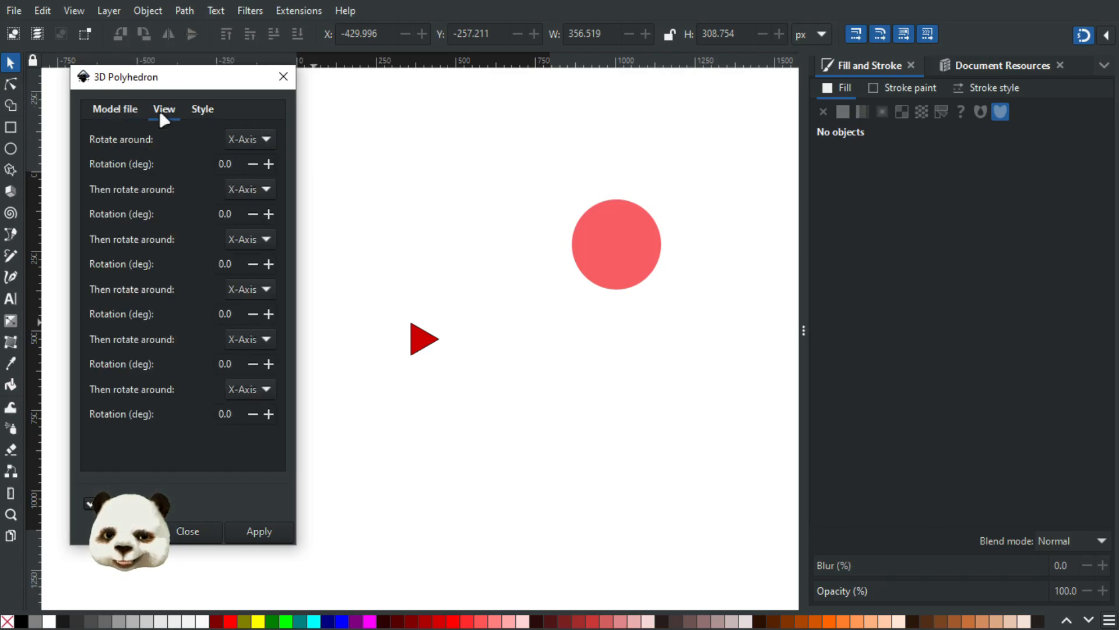
pyautogui.click(268, 164)
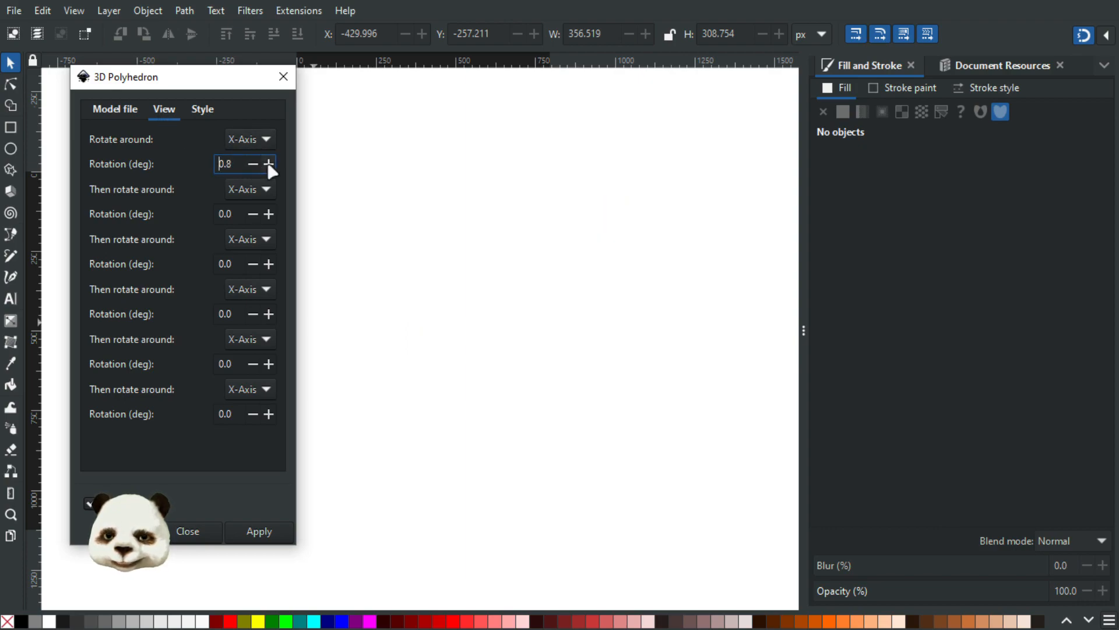
pyautogui.click(268, 165)
pyautogui.click(269, 164)
pyautogui.click(268, 165)
pyautogui.click(268, 214)
# - Set the tetrahedron's first X-axis rotation to 30 degrees
pyautogui.click(237, 169)
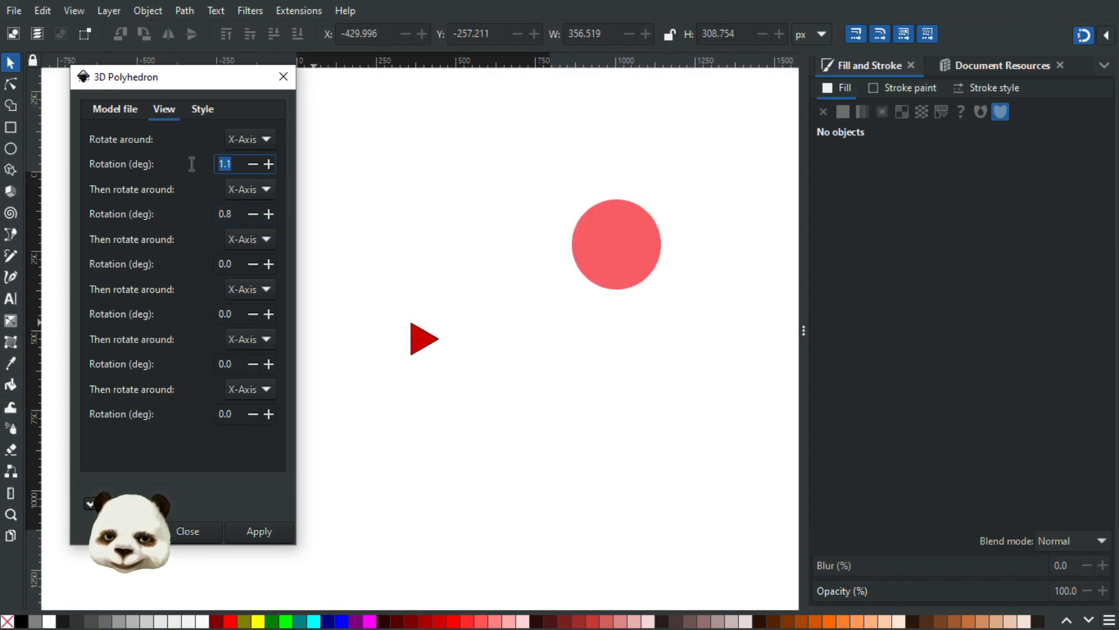
pyautogui.write('30')
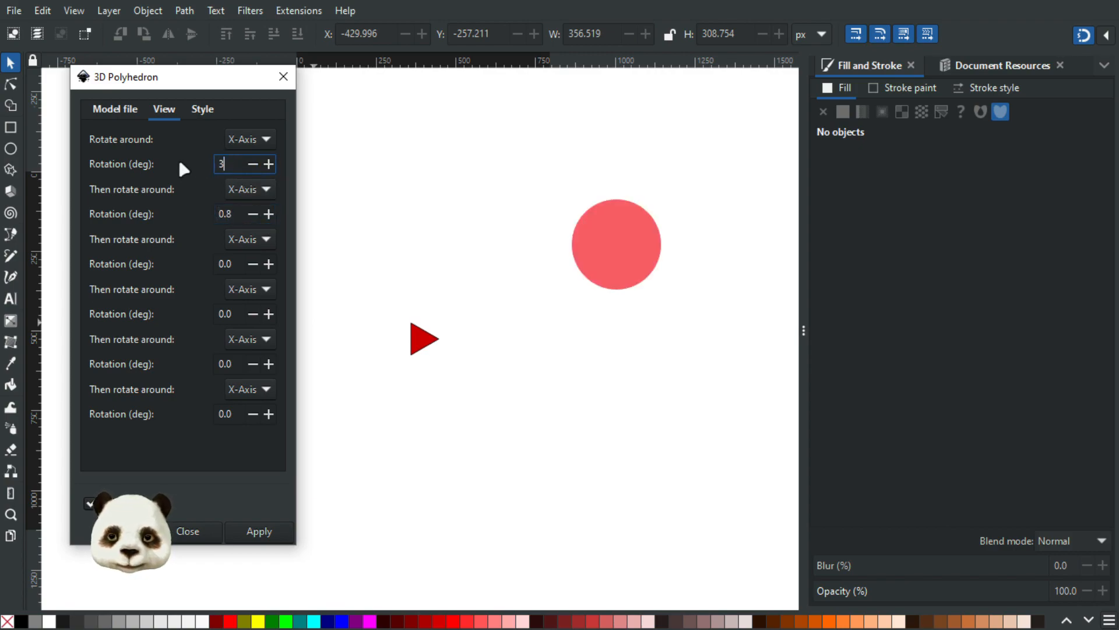
pyautogui.click(235, 216)
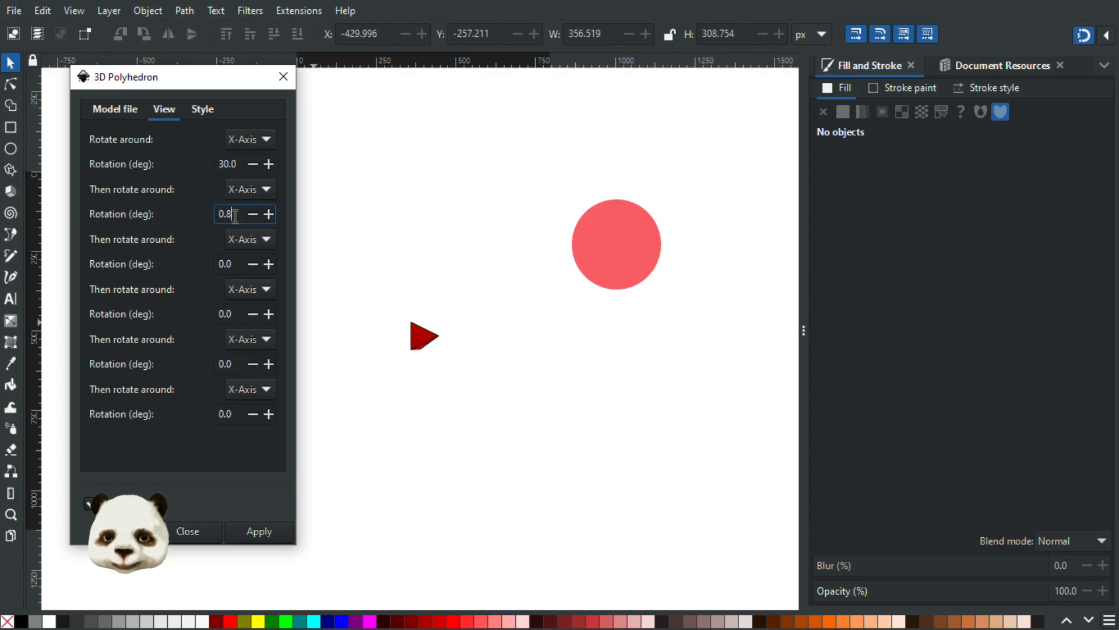
# - Change the tetrahedron's first X-axis rotation to 90 degrees
pyautogui.click(217, 163)
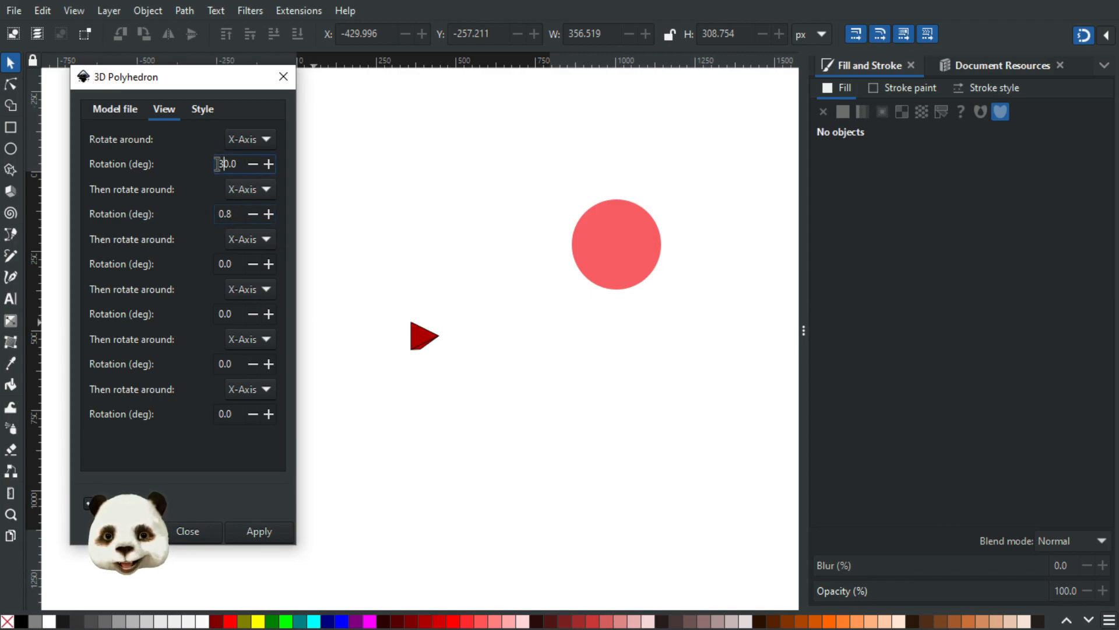
pyautogui.press('Delete')
pyautogui.write('9')
pyautogui.click(242, 213)
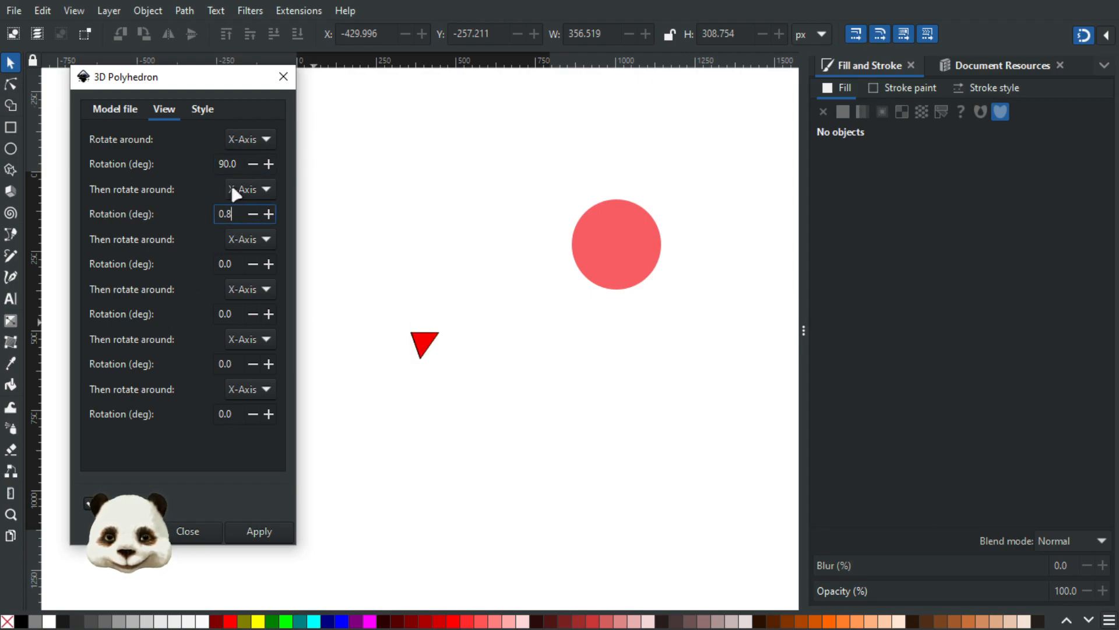
# - Set the tetrahedron's first X-axis rotation to 70 degrees
pyautogui.click(214, 163)
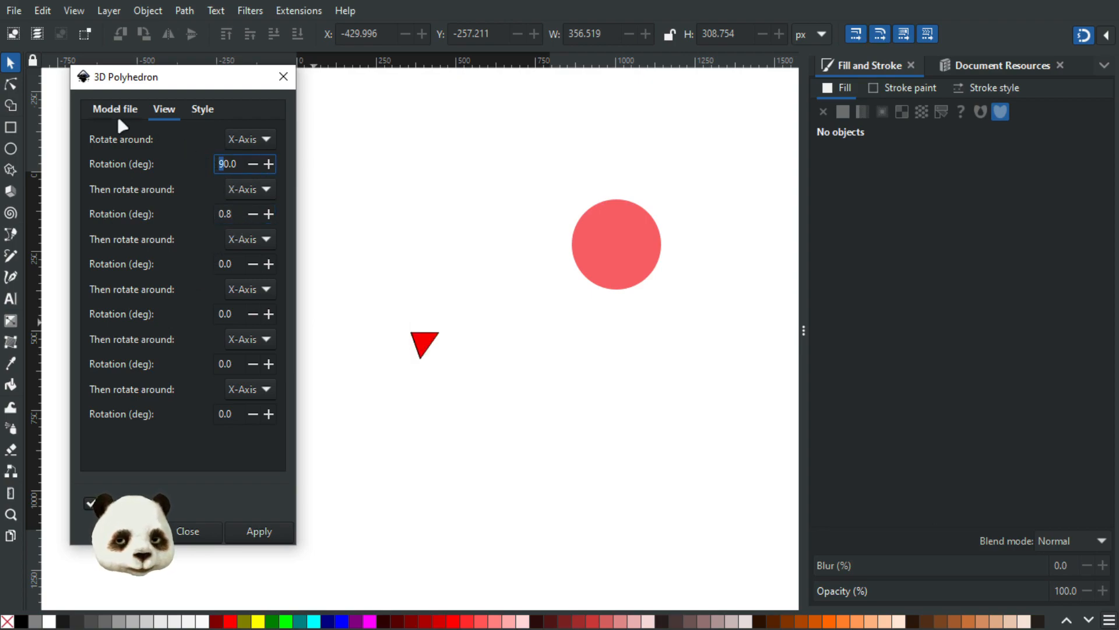
pyautogui.press('Delete')
pyautogui.write('7')
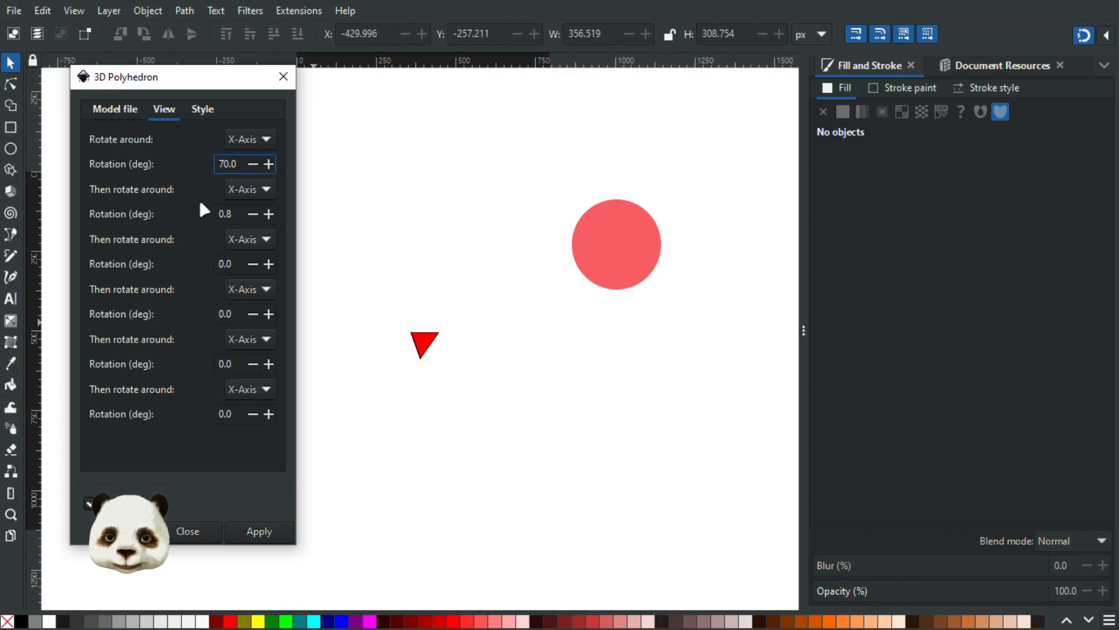
# - Set the tetrahedron's third X-axis rotation to 70 degrees, and render it onto the canvas
pyautogui.click(236, 214)
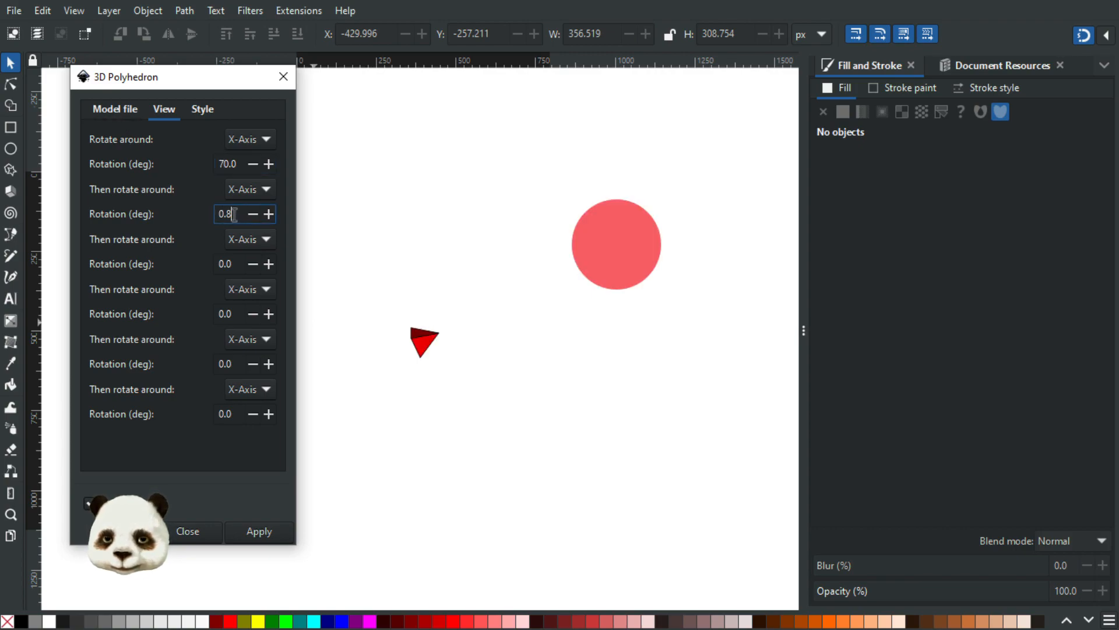
pyautogui.click(212, 264)
pyautogui.write('70')
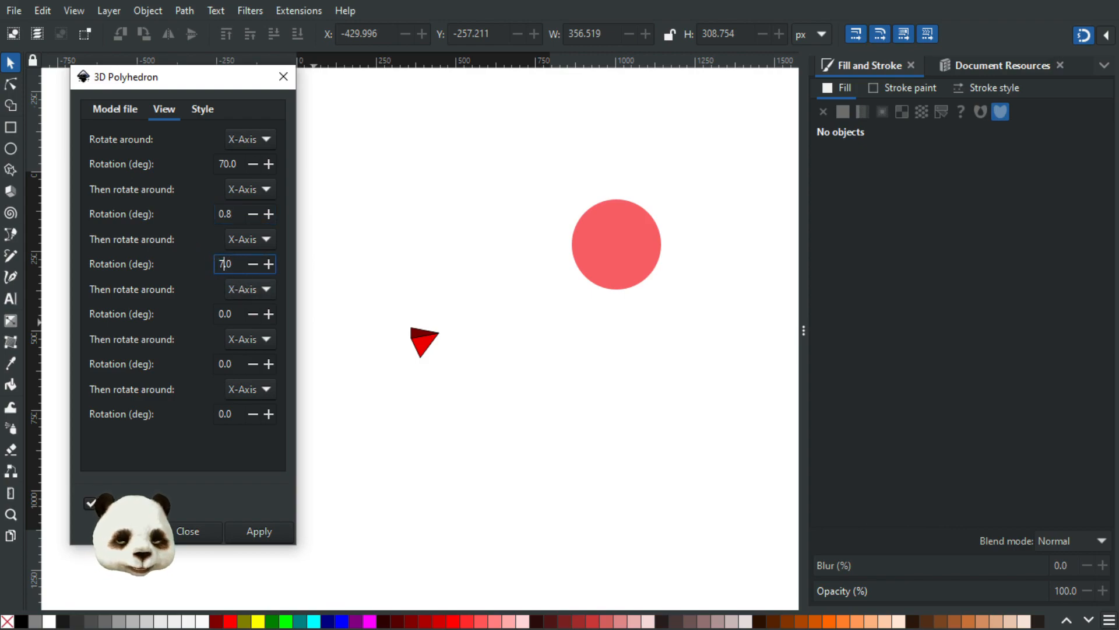
pyautogui.click(228, 314)
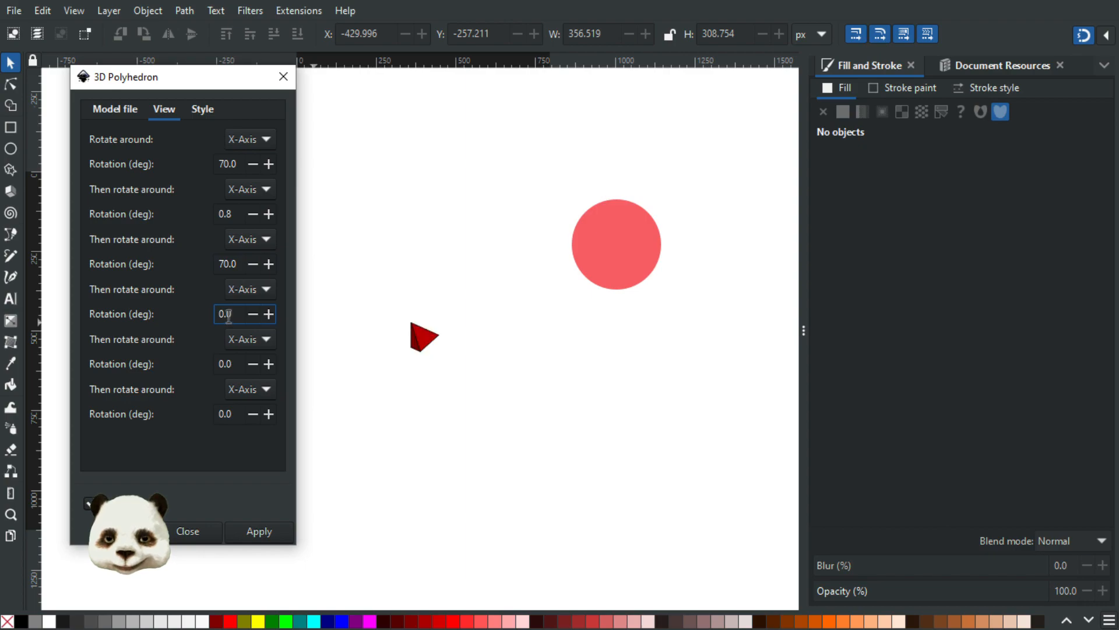
pyautogui.click(259, 533)
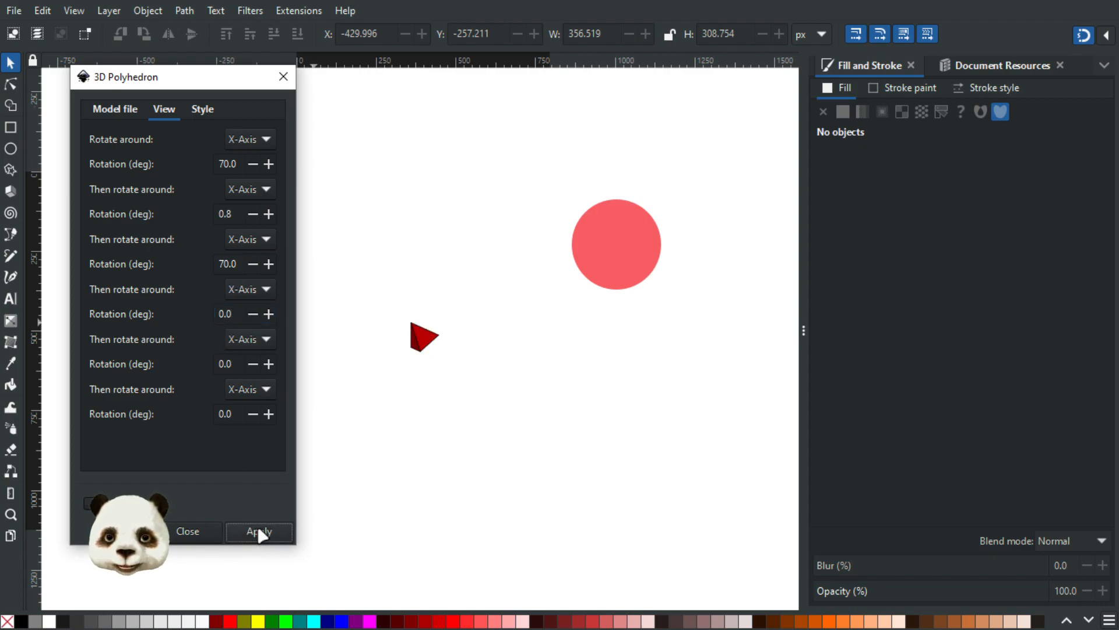
pyautogui.click(189, 530)
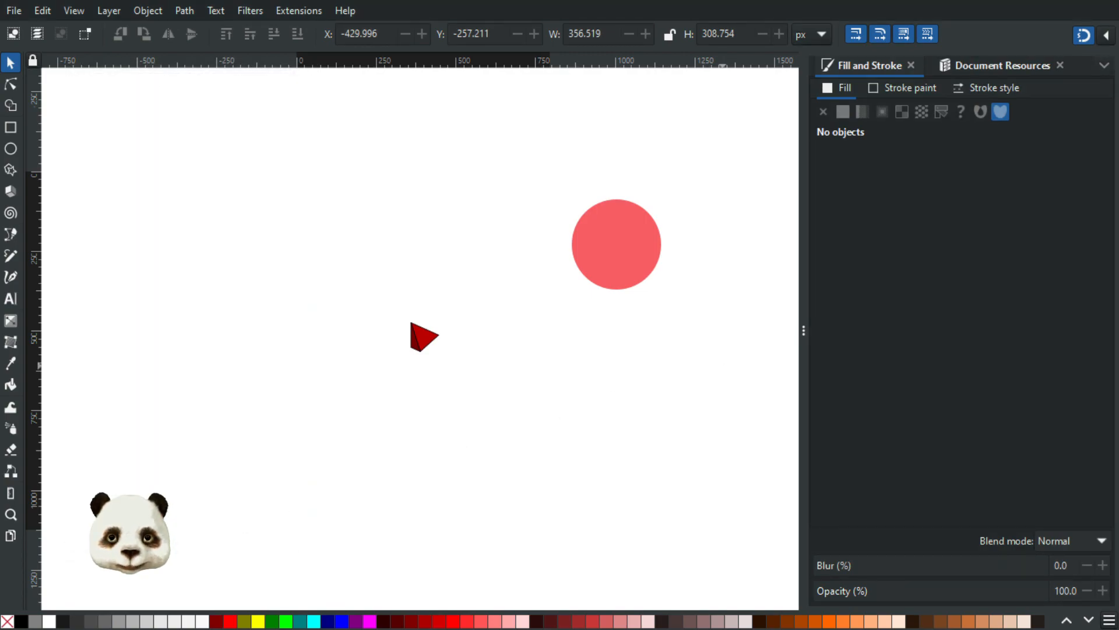
# - Delete the rendered tetrahedron from the canvas
pyautogui.click(425, 337)
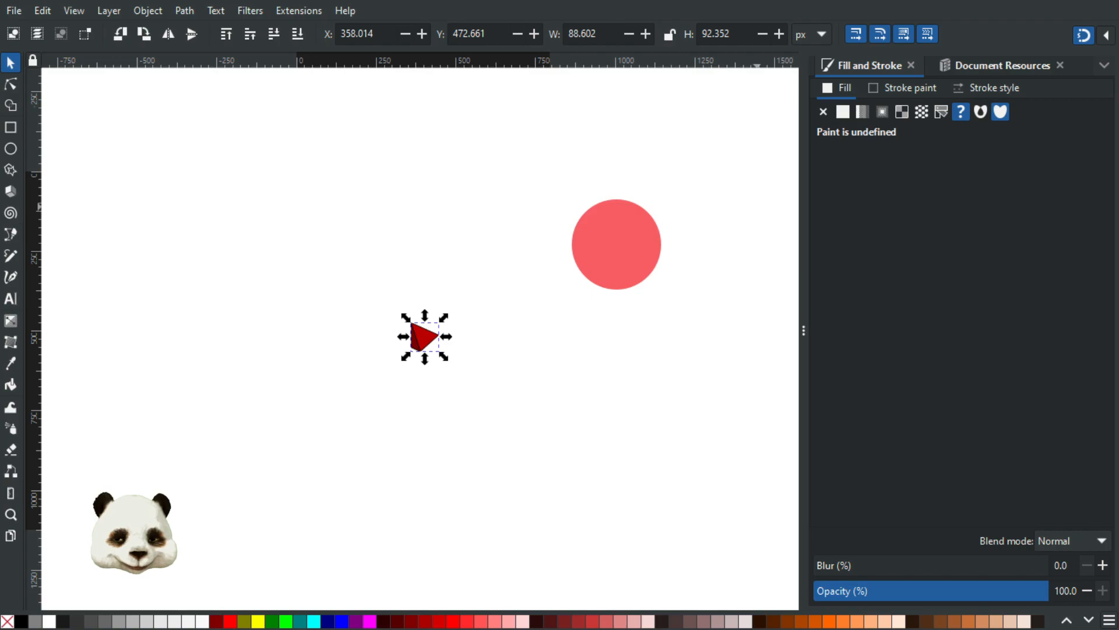
pyautogui.press('Delete')
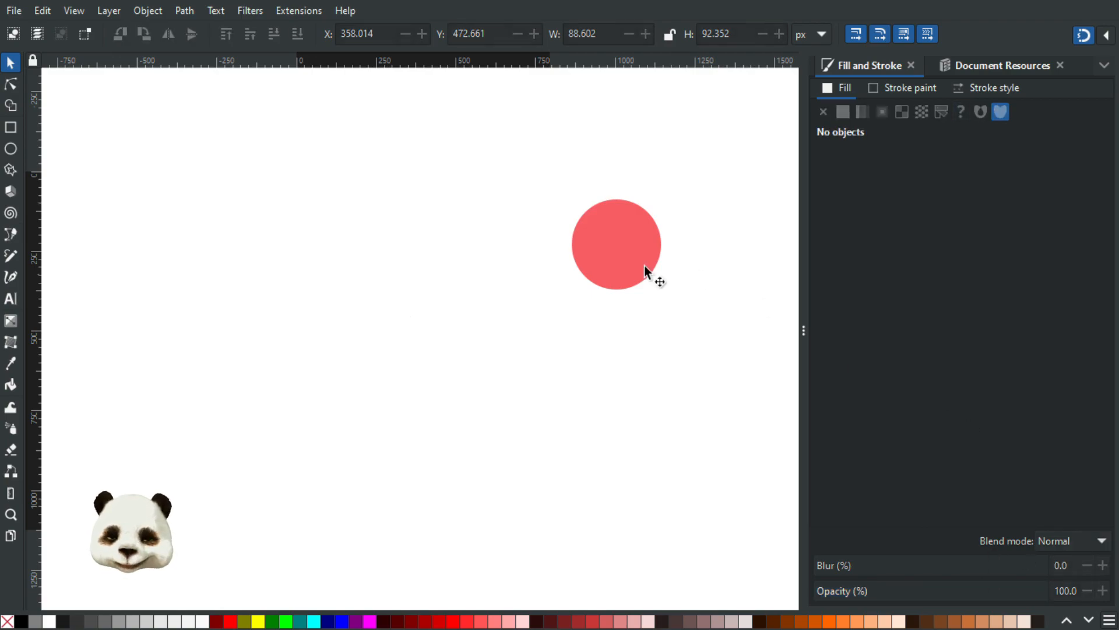
pyautogui.click(294, 9)
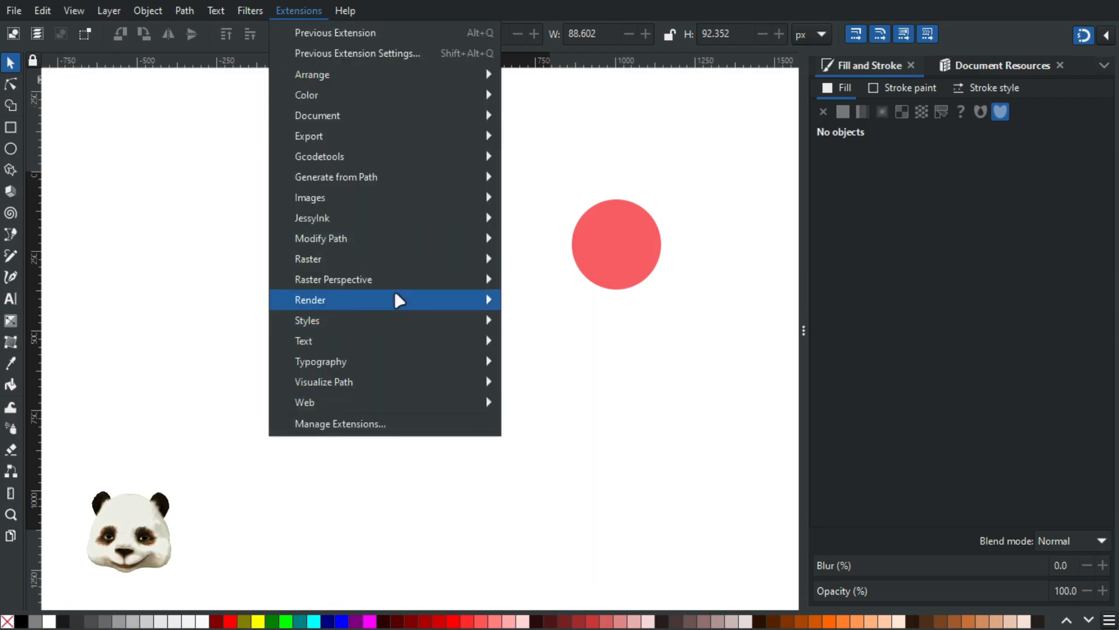
pyautogui.moveTo(395, 300)
pyautogui.moveTo(591, 424)
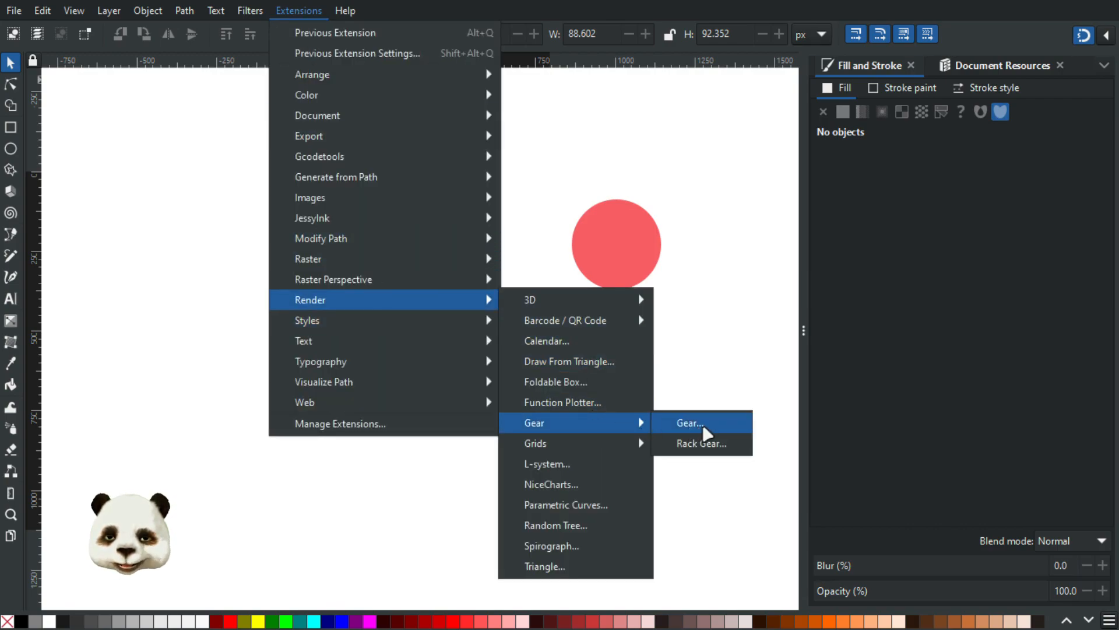
pyautogui.click(711, 429)
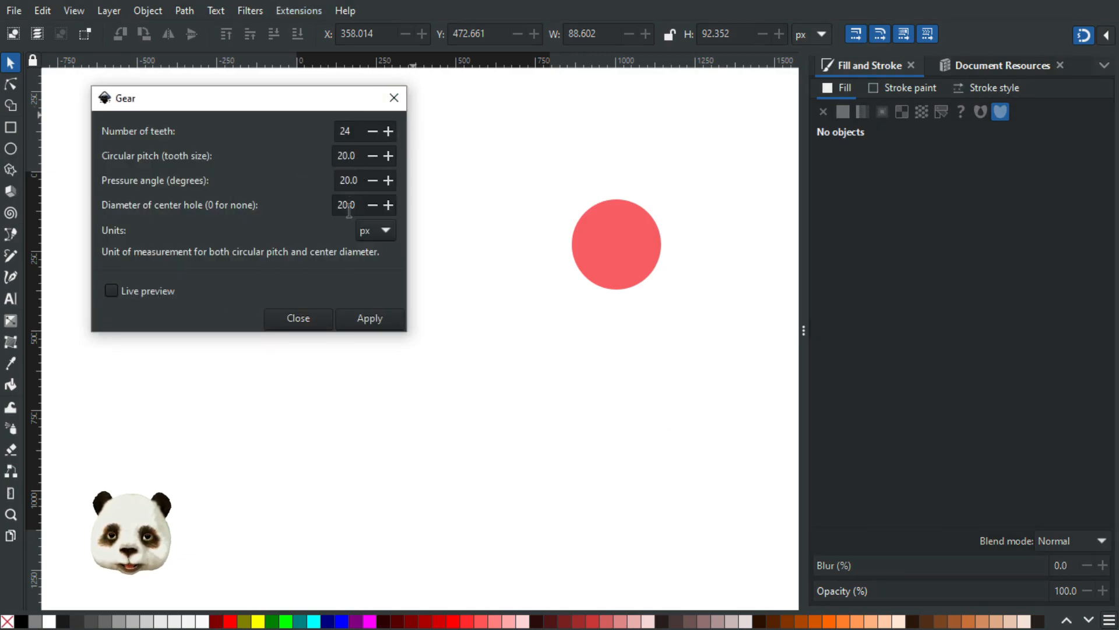
pyautogui.click(110, 291)
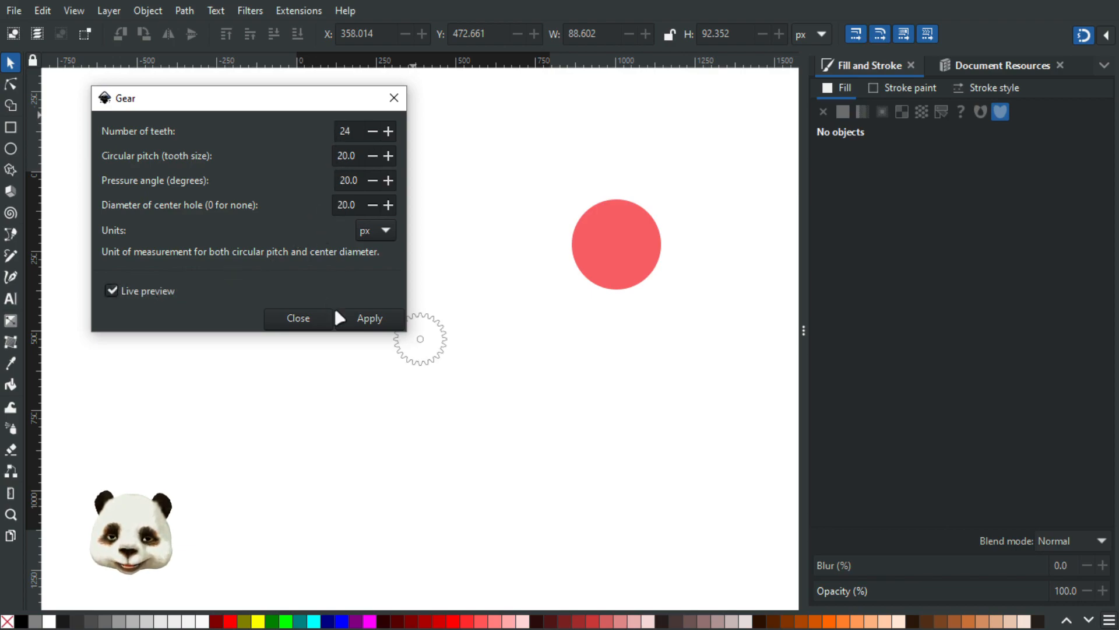
pyautogui.click(298, 319)
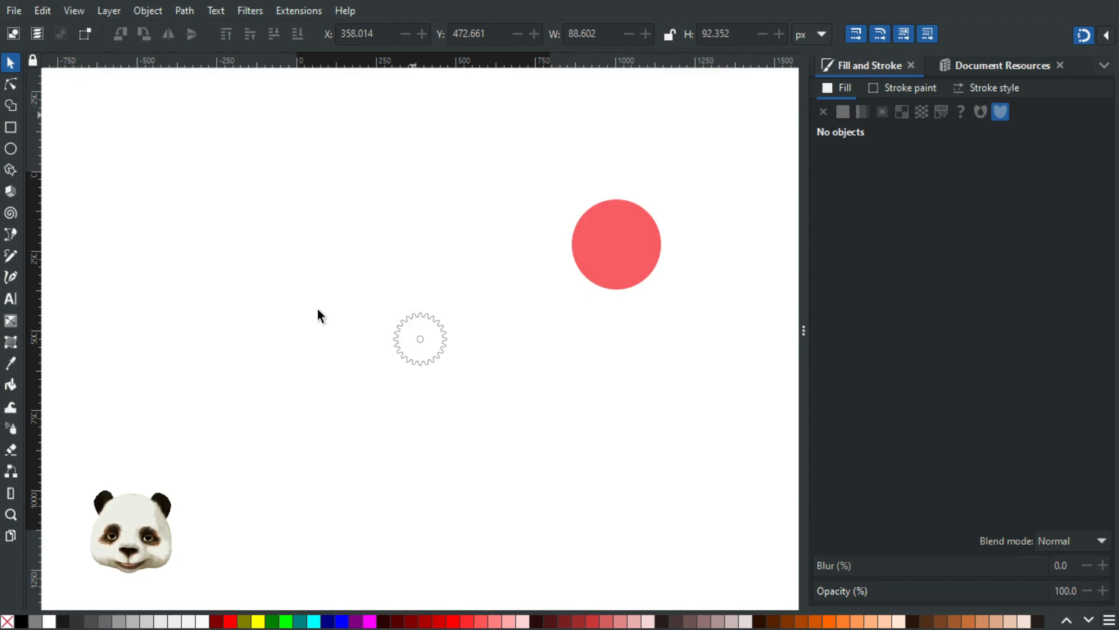
# - Render a 24-tooth gear with 20 px circular pitch and a 20 px center hole, and enlarge it to about 950 px wide
pyautogui.click(283, 11)
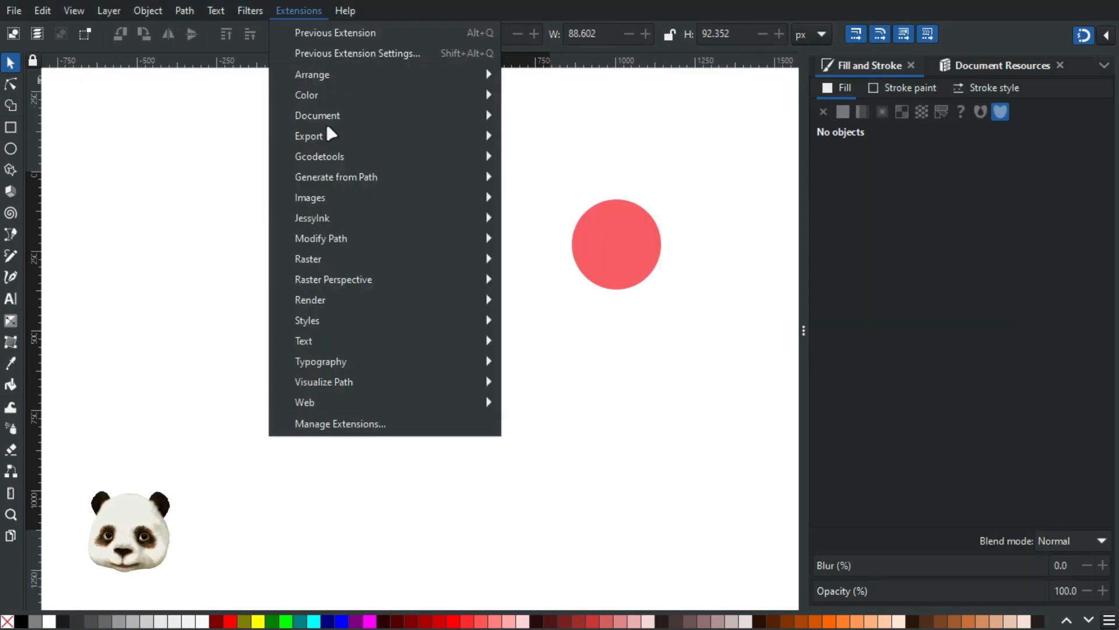
pyautogui.moveTo(427, 276)
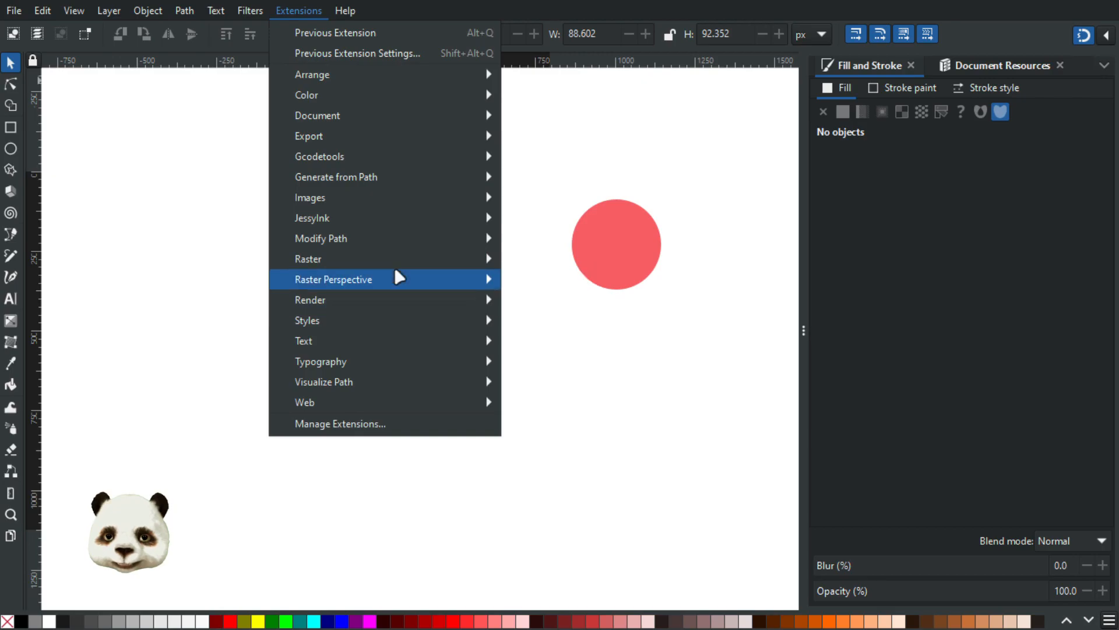
pyautogui.moveTo(390, 293)
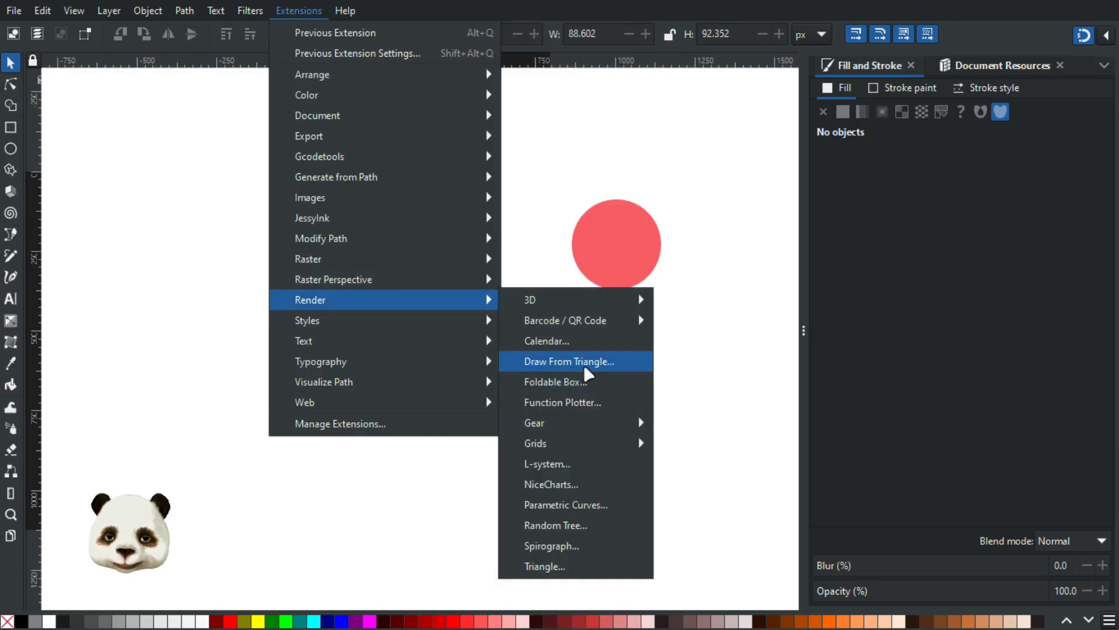
pyautogui.moveTo(595, 437)
pyautogui.moveTo(612, 420)
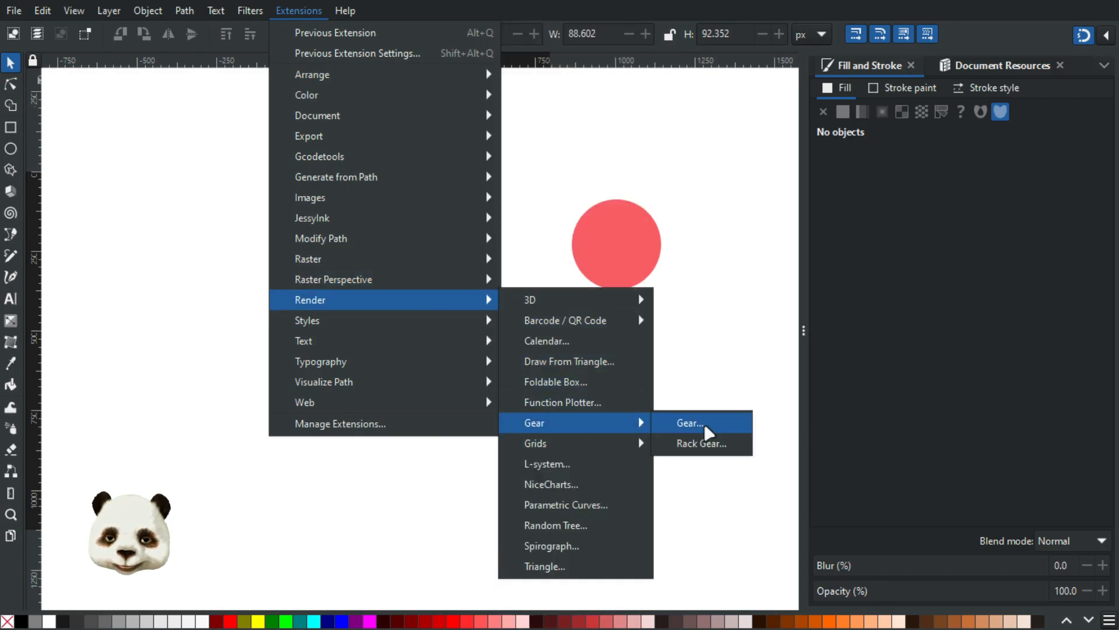
pyautogui.click(704, 423)
pyautogui.click(133, 312)
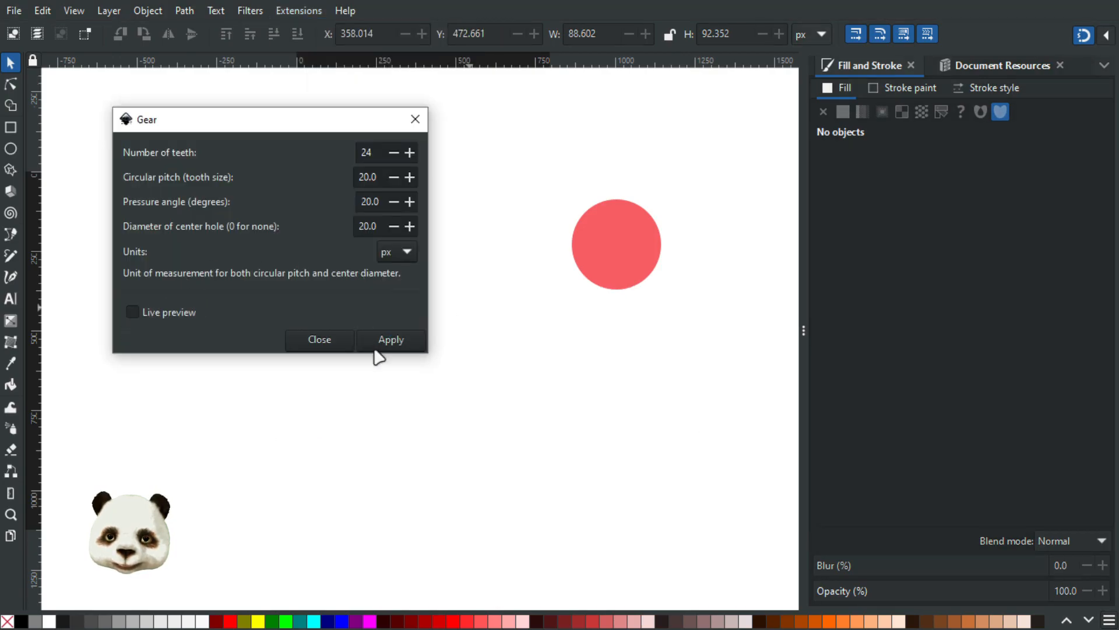
pyautogui.click(386, 343)
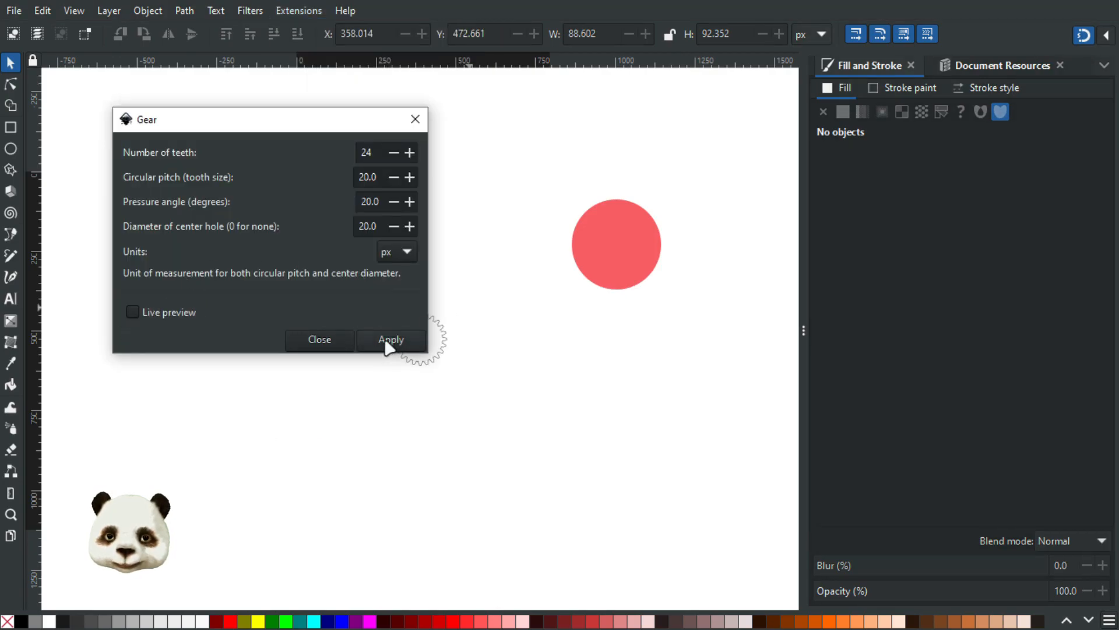
pyautogui.click(319, 341)
pyautogui.click(429, 359)
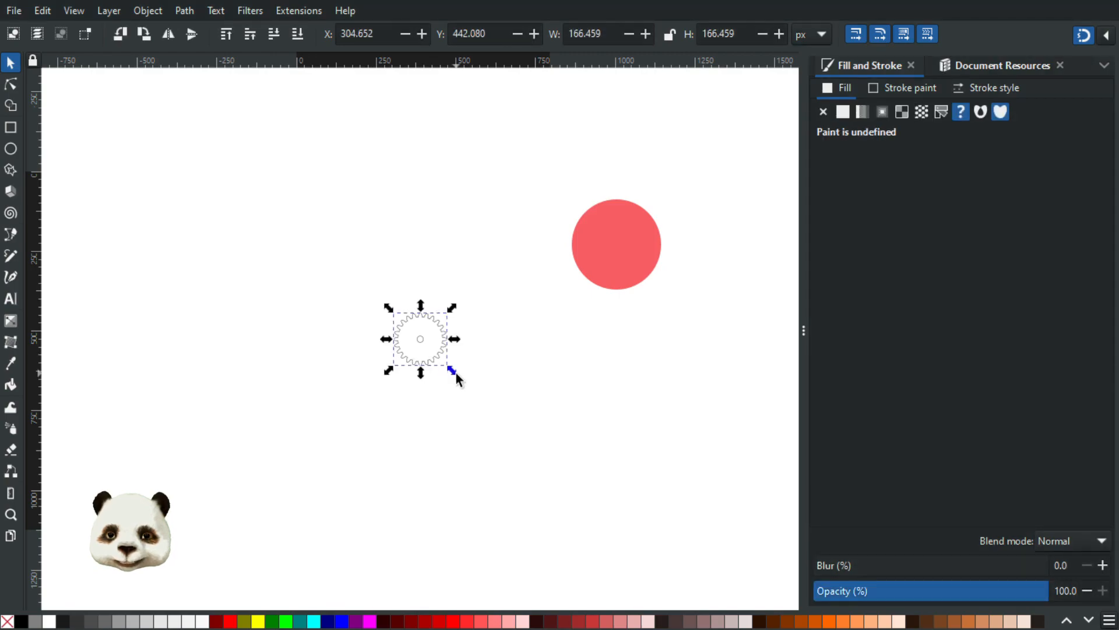
pyautogui.moveTo(465, 386); pyautogui.dragTo(637, 492)
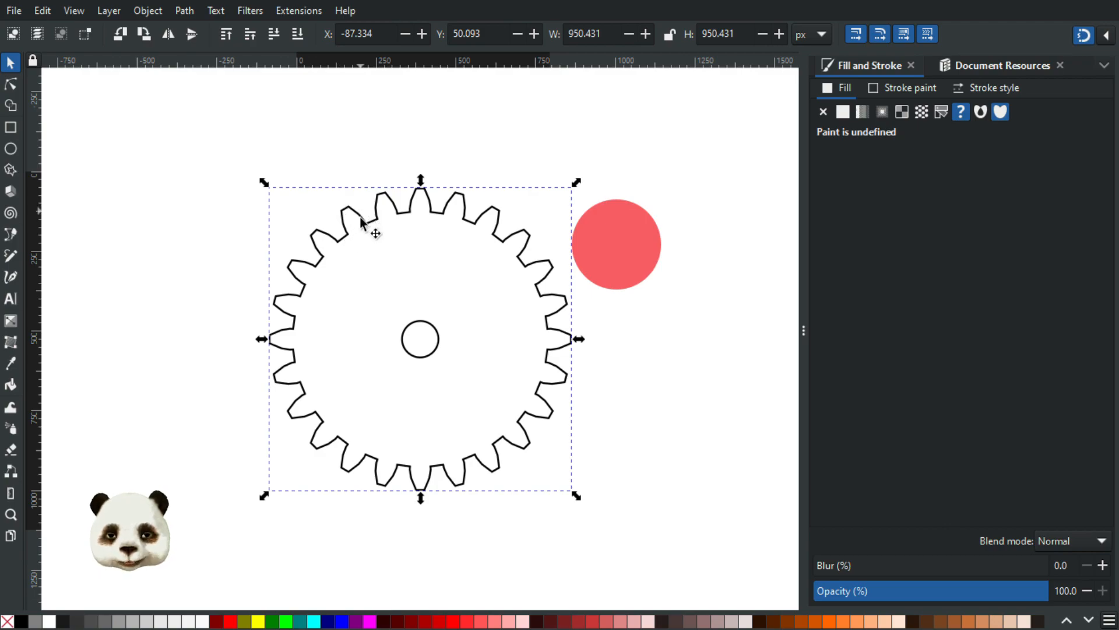
# - Duplicate the gear, place the copy directly left of the original, and rotate it so the teeth of both interlock
pyautogui.hotkey('ctrl', 'd')
pyautogui.moveTo(434, 361); pyautogui.dragTo(165, 347)
pyautogui.moveTo(298, 179); pyautogui.dragTo(313, 211)
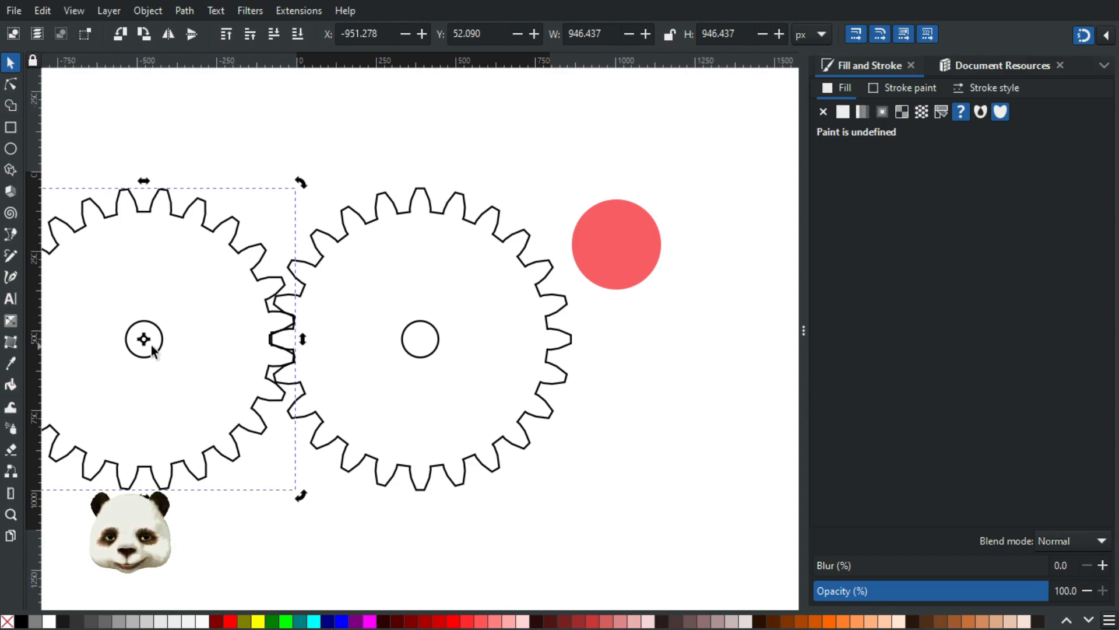
# - Nudge the duplicate gear farther left and slightly down until its teeth mesh with the original without overlapping
pyautogui.press('Left')
pyautogui.press('Left')
pyautogui.press('Left')
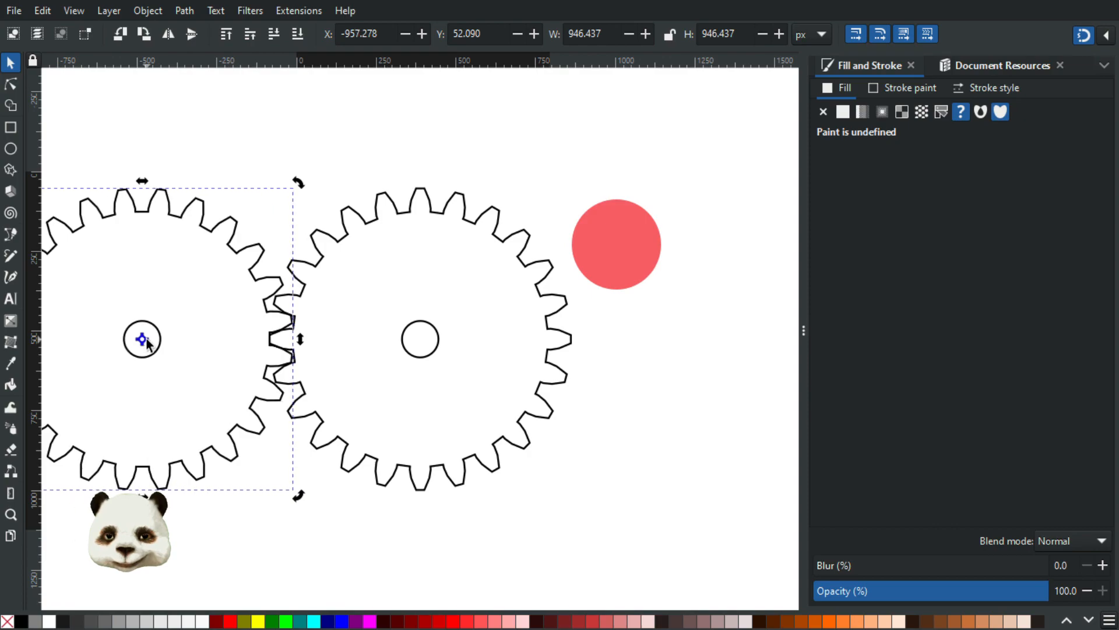
pyautogui.press('Left')
pyautogui.press('Left')
pyautogui.press('Left')
pyautogui.press('Left')
pyautogui.press('Left')
pyautogui.press('Left')
pyautogui.press('Left')
pyautogui.press('Left')
pyautogui.press('Left')
pyautogui.press('Down')
pyautogui.press('Down')
pyautogui.press('Left')
pyautogui.press('Left')
pyautogui.press('Up')
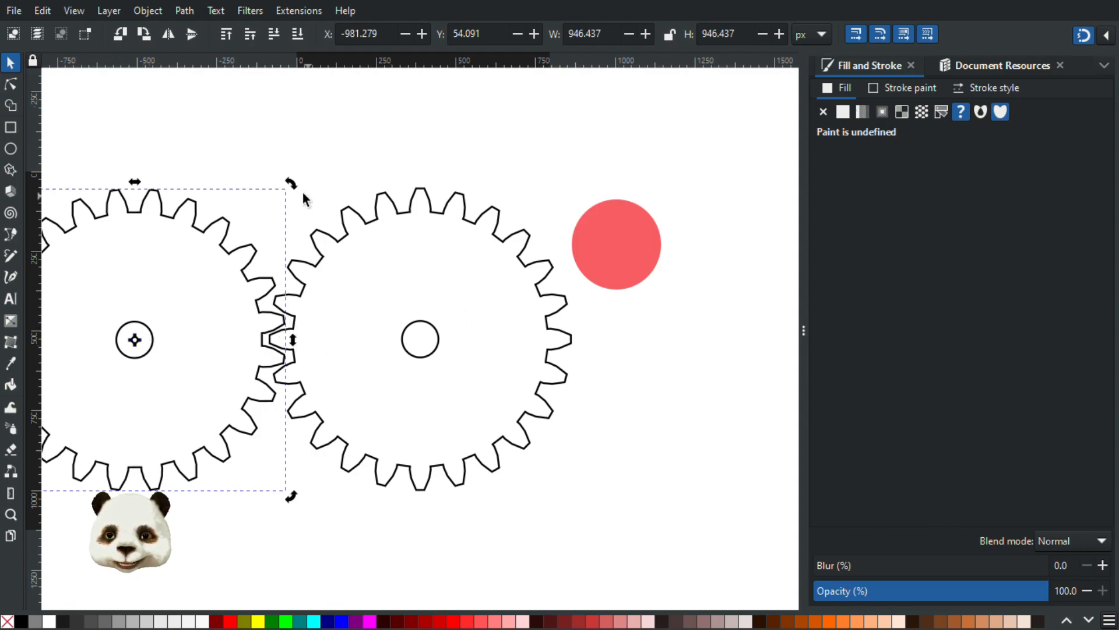
# - Try rotating the duplicate gear and the original gear slightly about their centers, and undo the rotations
pyautogui.moveTo(291, 185); pyautogui.dragTo(300, 198)
pyautogui.press('Escape')
pyautogui.click(434, 343)
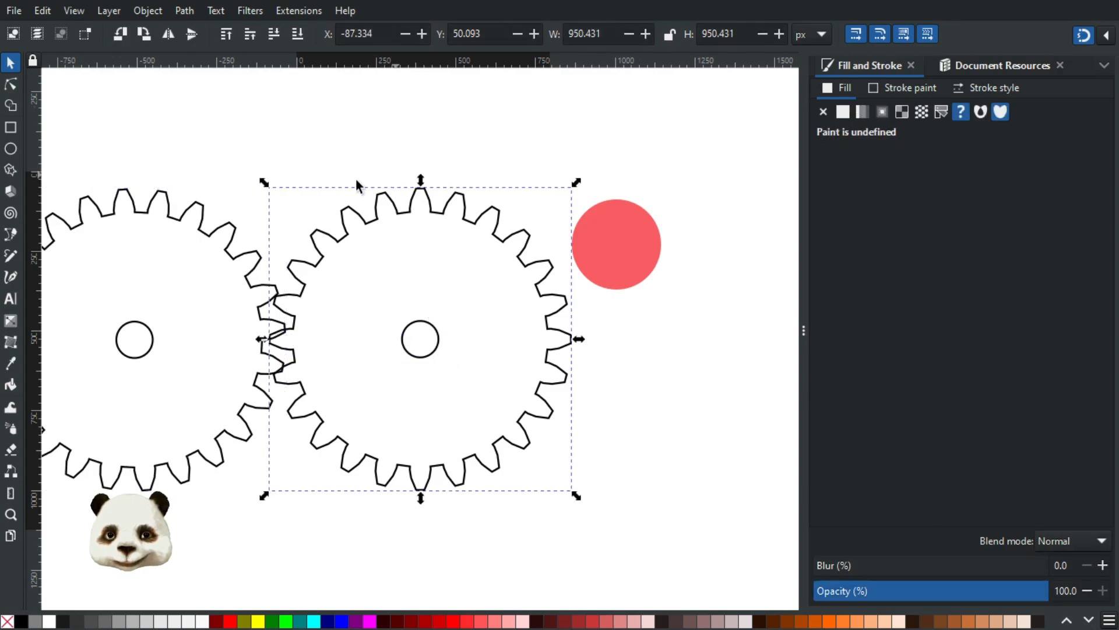
pyautogui.press('Escape')
pyautogui.click(361, 228)
pyautogui.click(293, 191)
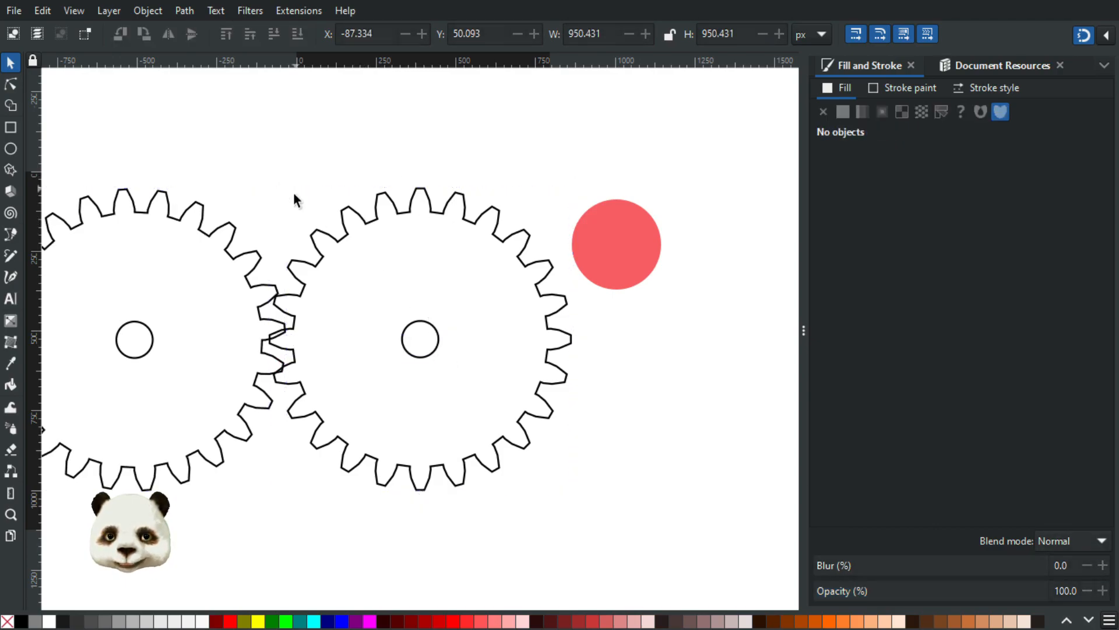
pyautogui.click(362, 220)
pyautogui.click(364, 221)
pyautogui.moveTo(263, 182); pyautogui.dragTo(285, 200)
pyautogui.hotkey('ctrl', 'z')
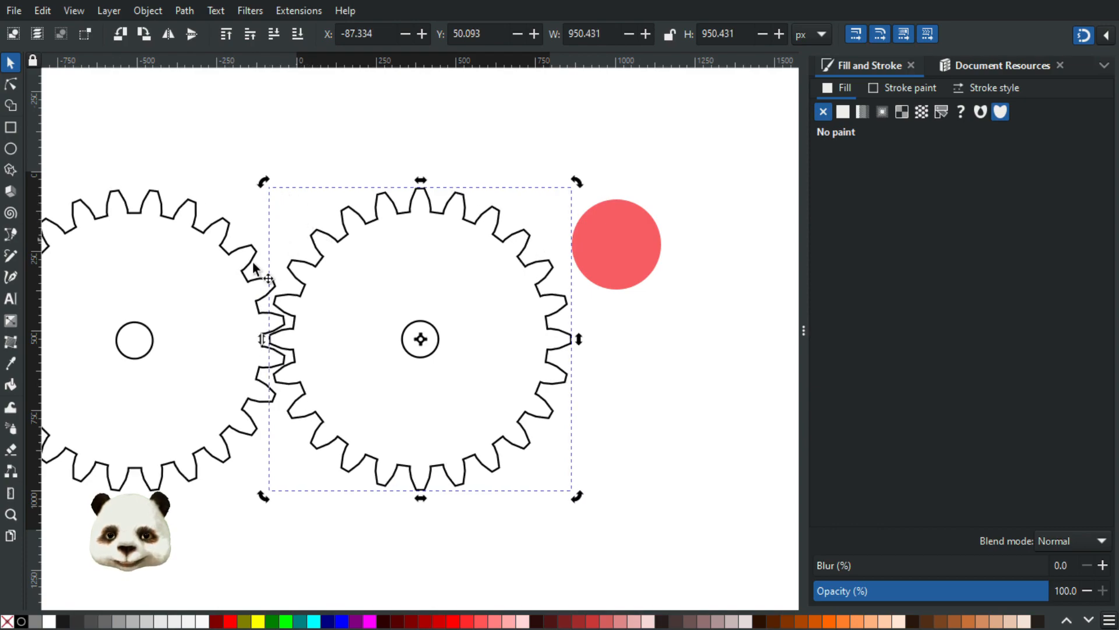
# - Delete the duplicate gear beside the original
pyautogui.click(223, 226)
pyautogui.press('Delete')
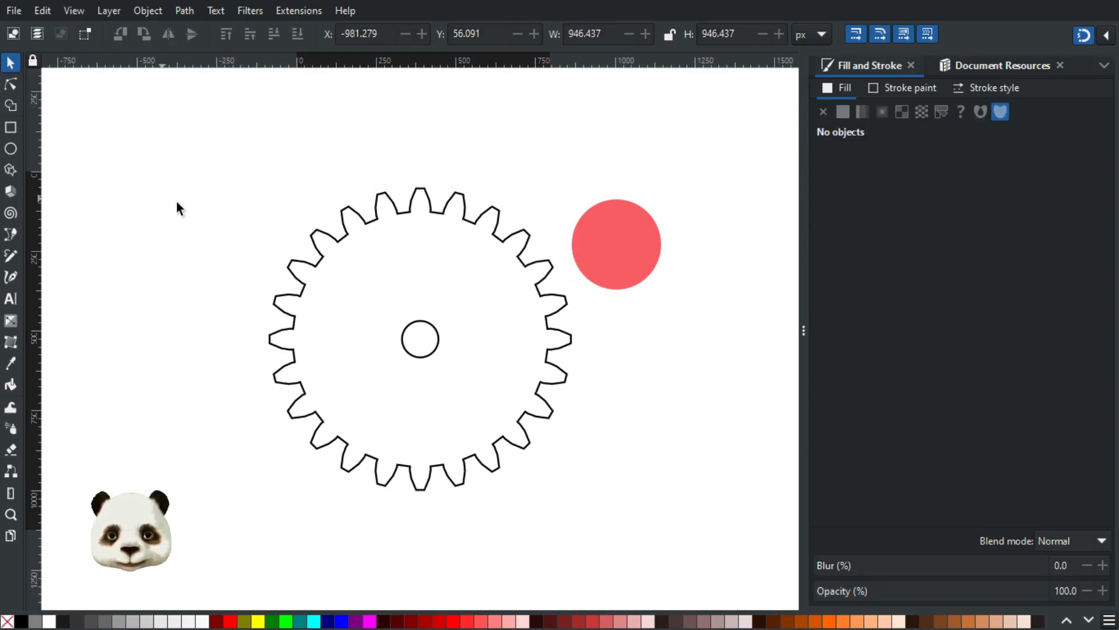
# - Fill the gear with the color sampled from the red circle
pyautogui.click(497, 227)
pyautogui.press('d')
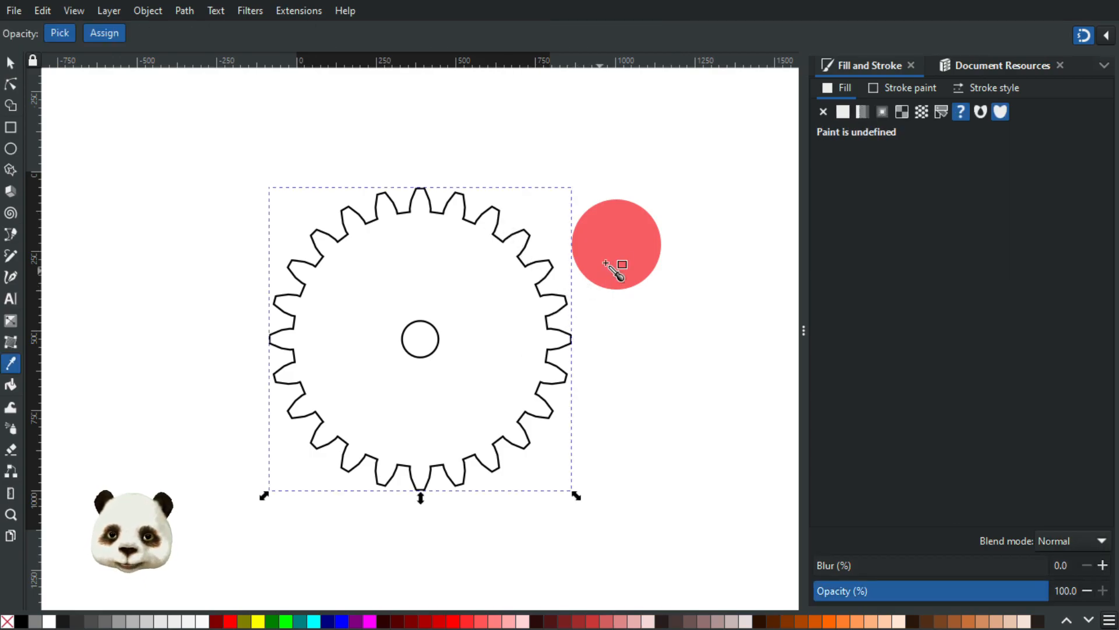
pyautogui.click(586, 266)
pyautogui.press('s')
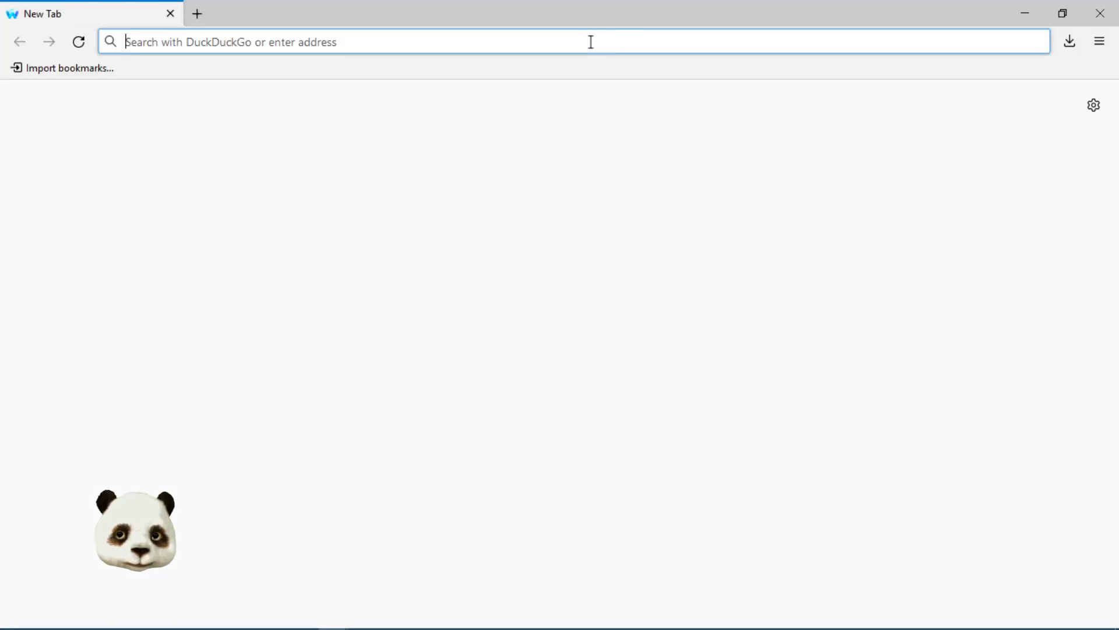
# - Switch to the web browser and open svgator.com
pyautogui.click(588, 41)
pyautogui.write('svgator.com')
pyautogui.press('Return')
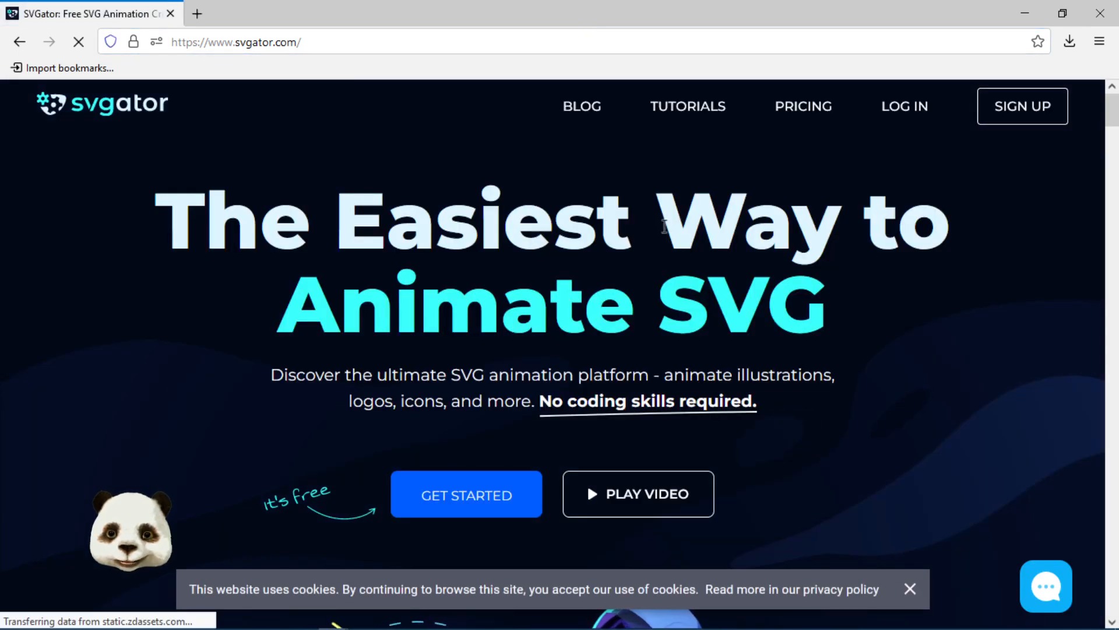
# - Look through the SVGator home page down past the animation editor preview, dismissing the cookie notice
pyautogui.scroll(-2, 644, 225)
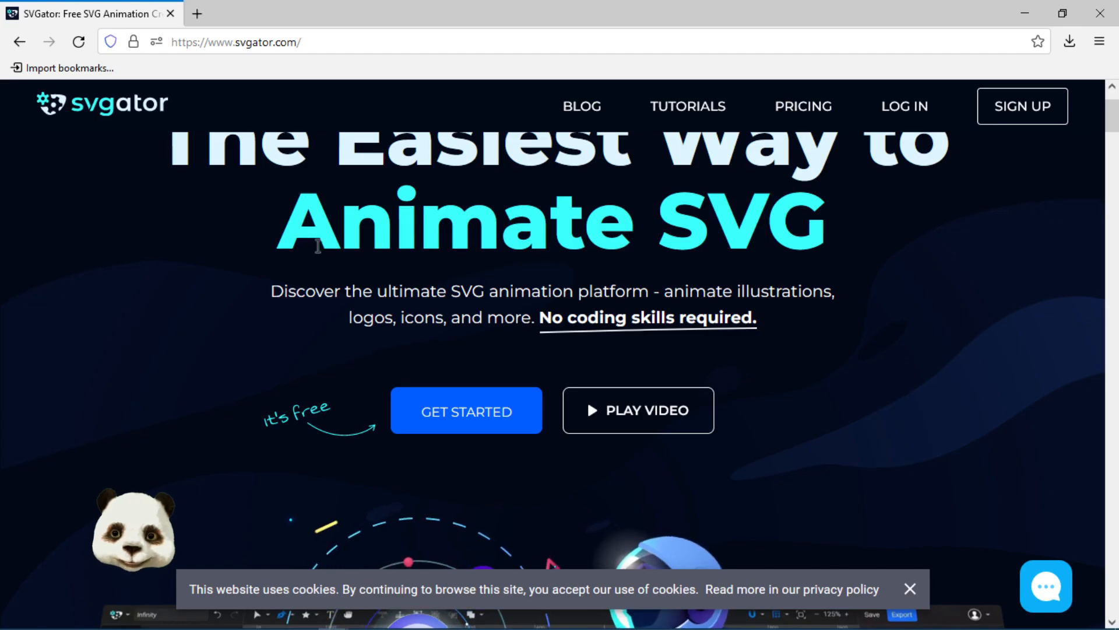
pyautogui.scroll(2, 527, 282)
pyautogui.scroll(-6, 527, 282)
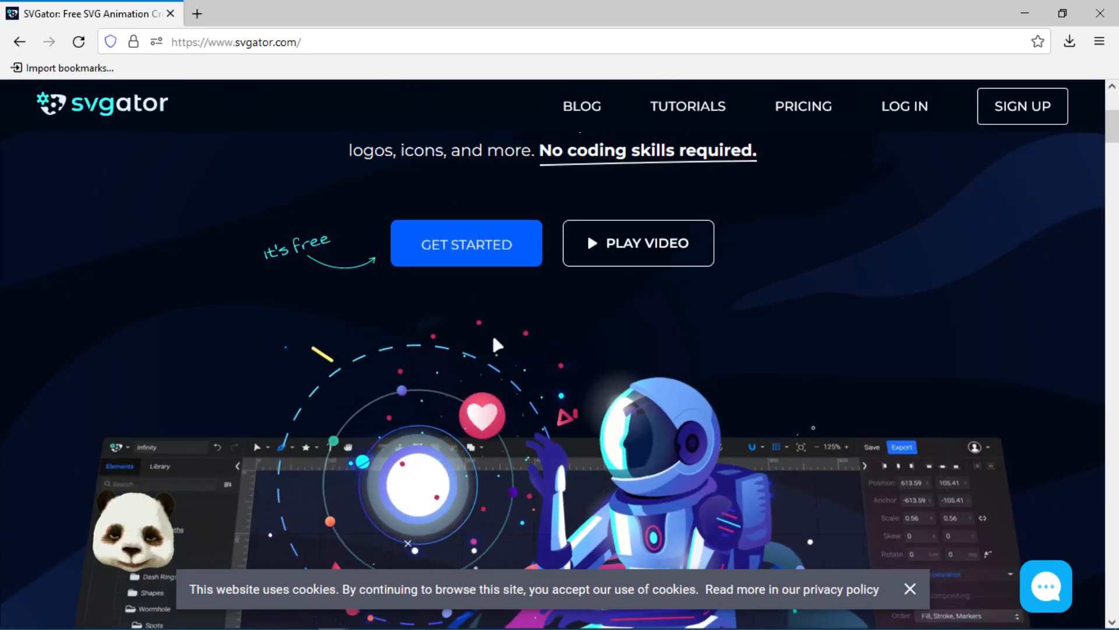
pyautogui.click(910, 589)
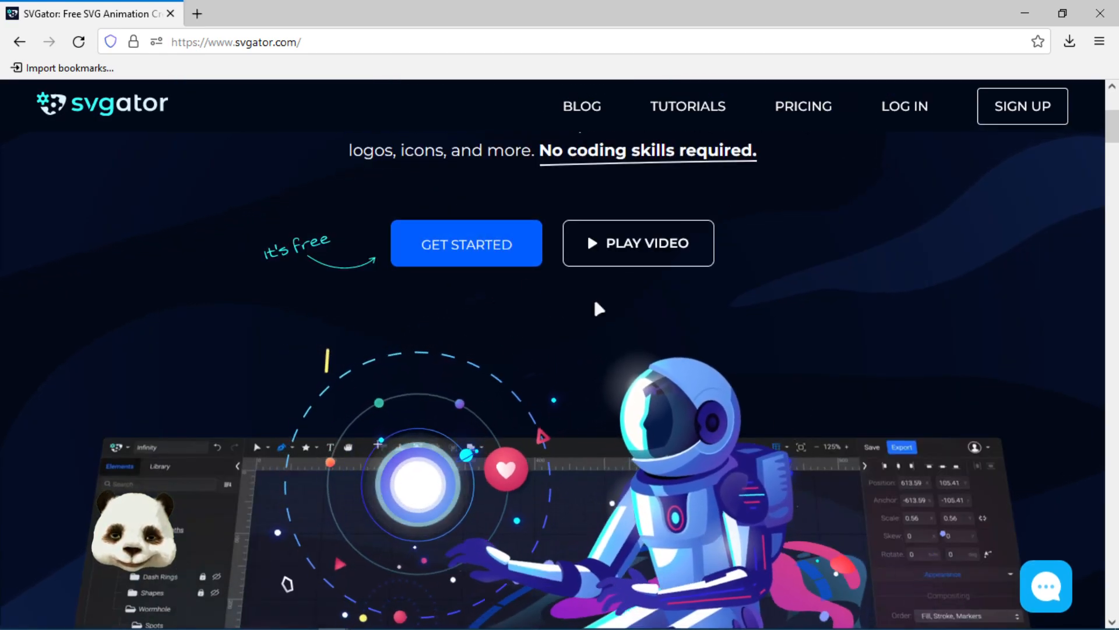
pyautogui.scroll(-2, 593, 297)
pyautogui.scroll(-4, 481, 302)
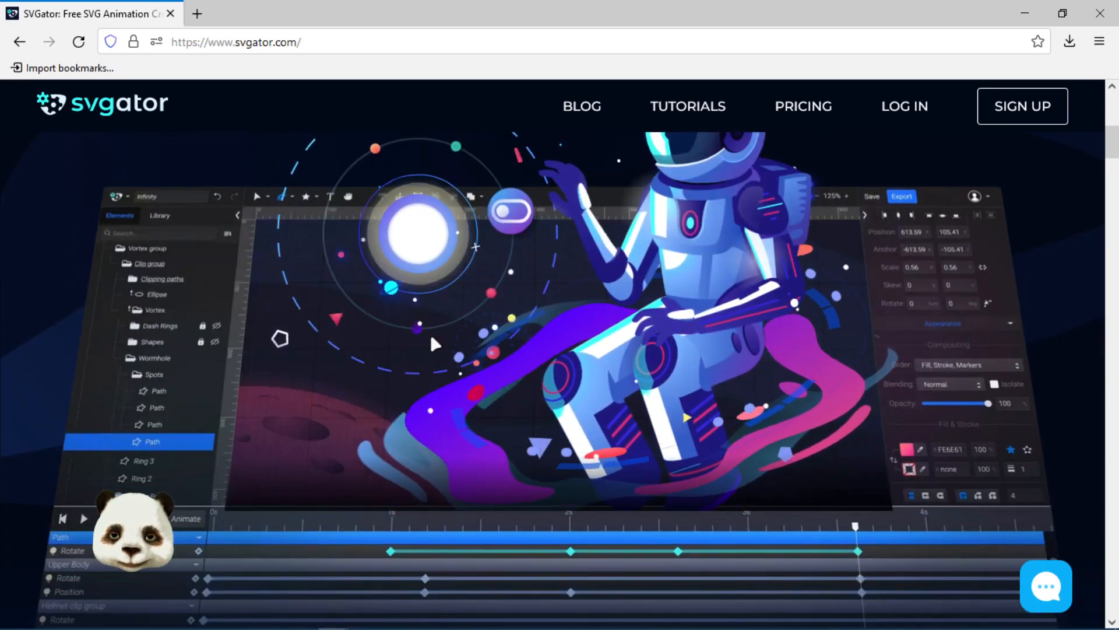
pyautogui.scroll(-10, 431, 338)
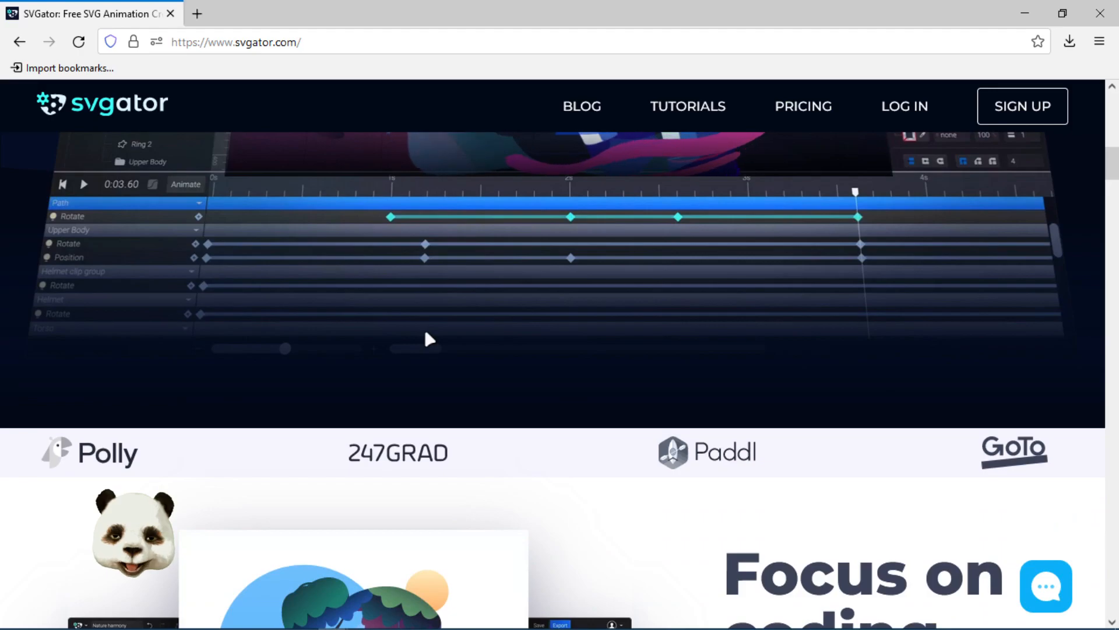
# - Look through the SVGator home page's animating features, export options and interactive animations sections
pyautogui.scroll(-3, 437, 329)
pyautogui.scroll(-3, 459, 326)
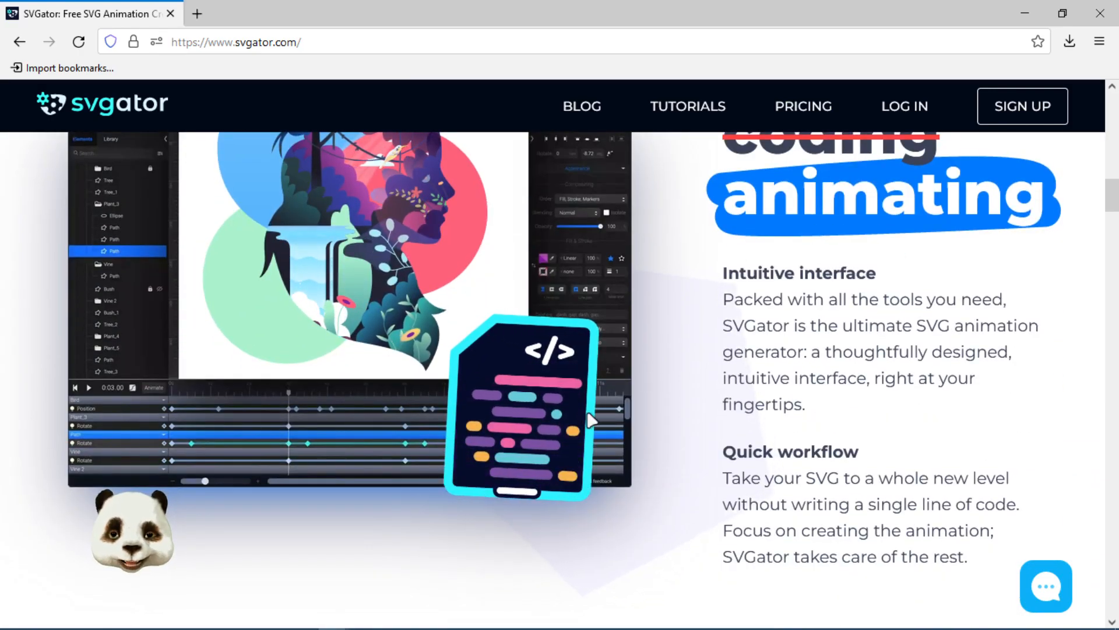
pyautogui.scroll(4, 668, 437)
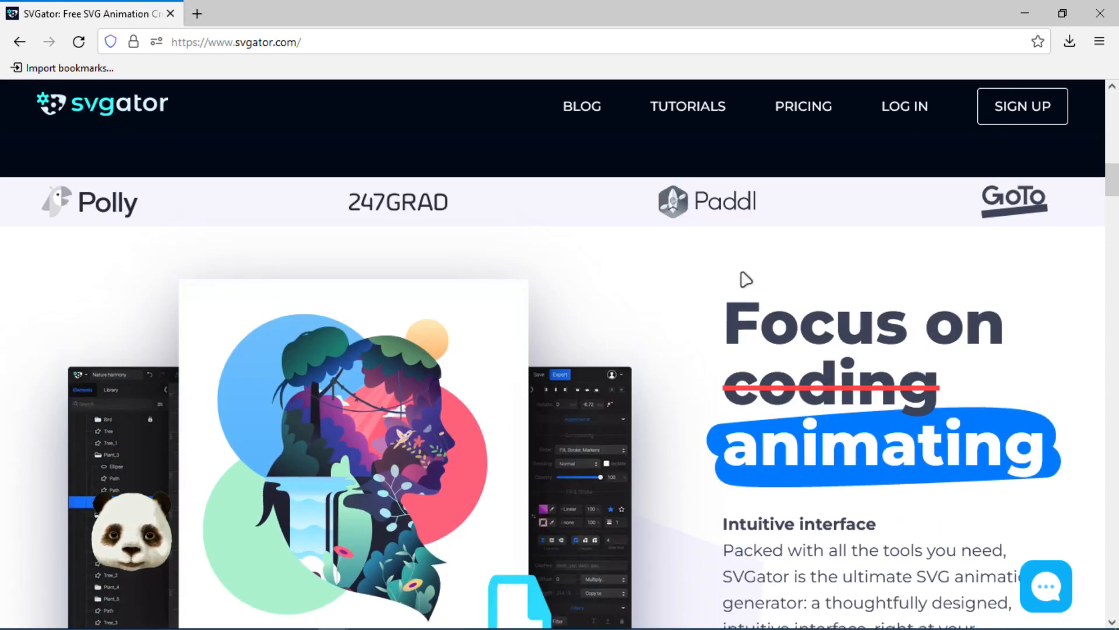
pyautogui.scroll(-7, 705, 323)
pyautogui.scroll(-7, 703, 323)
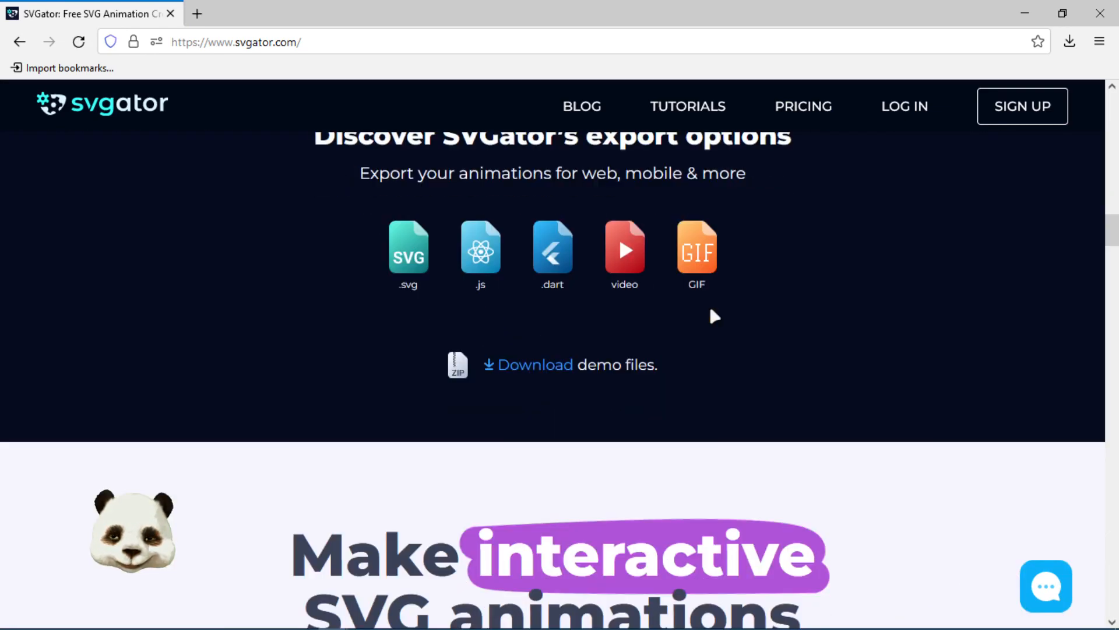
pyautogui.scroll(-1, 715, 316)
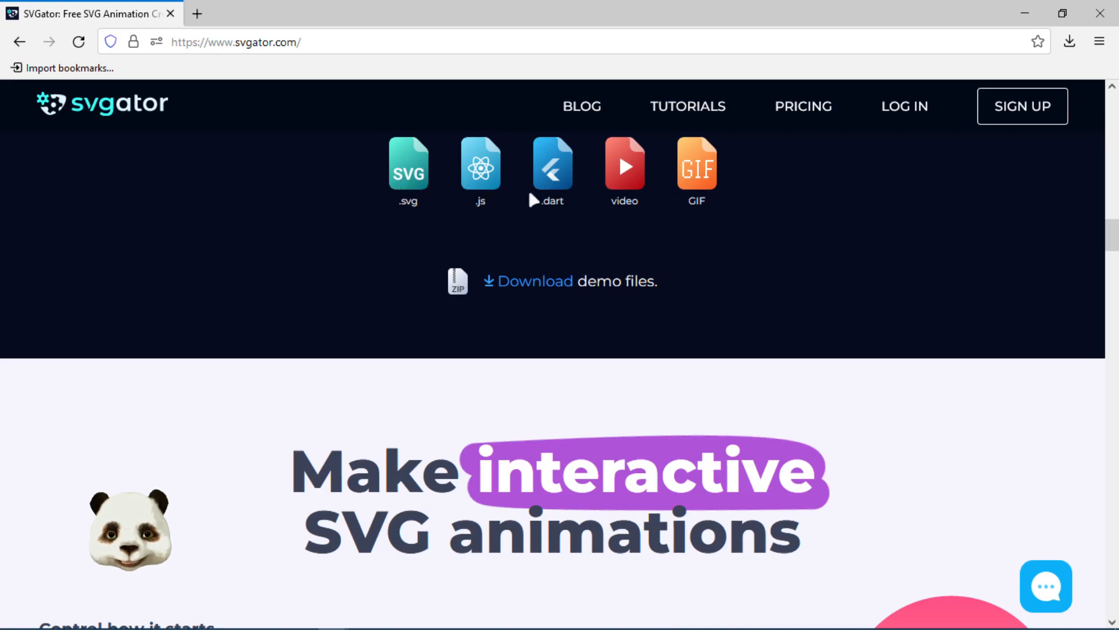
# - Switch to the SVGator editor with the imported gear and delete the hidden, empty Rendered Gears group
pyautogui.moveTo(642, 43); pyautogui.dragTo(283, 9)
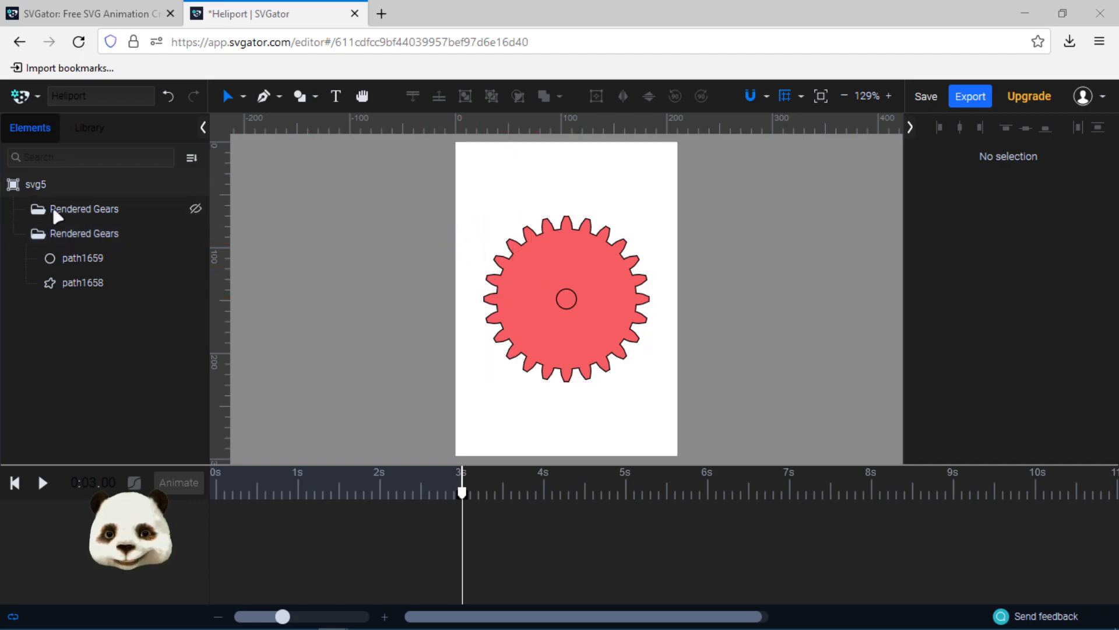
pyautogui.click(82, 210)
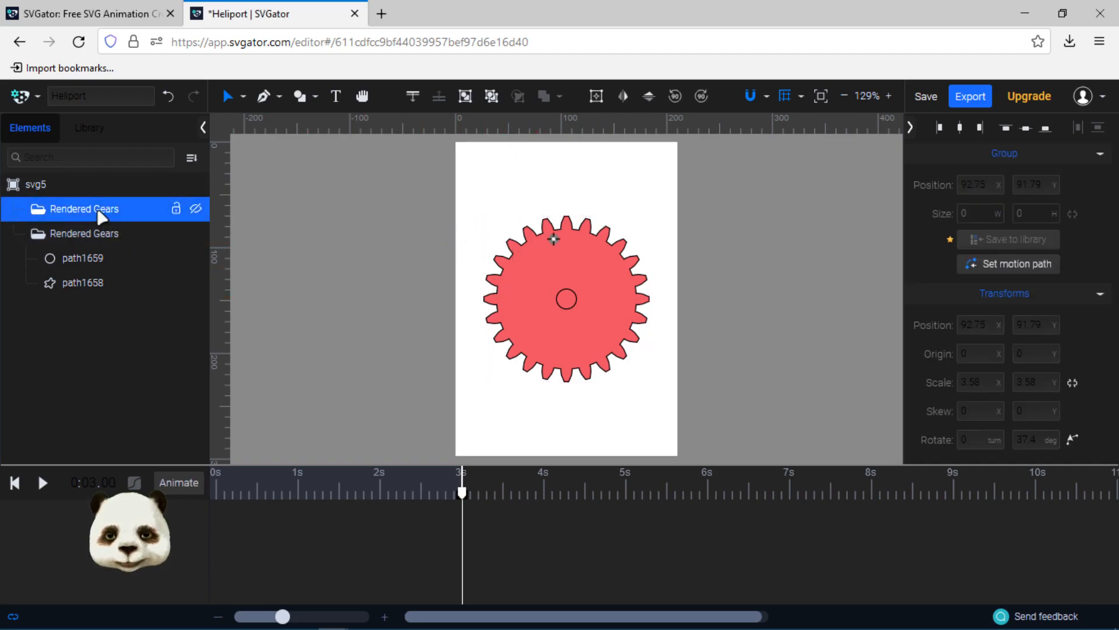
pyautogui.rightClick(112, 215)
pyautogui.click(216, 294)
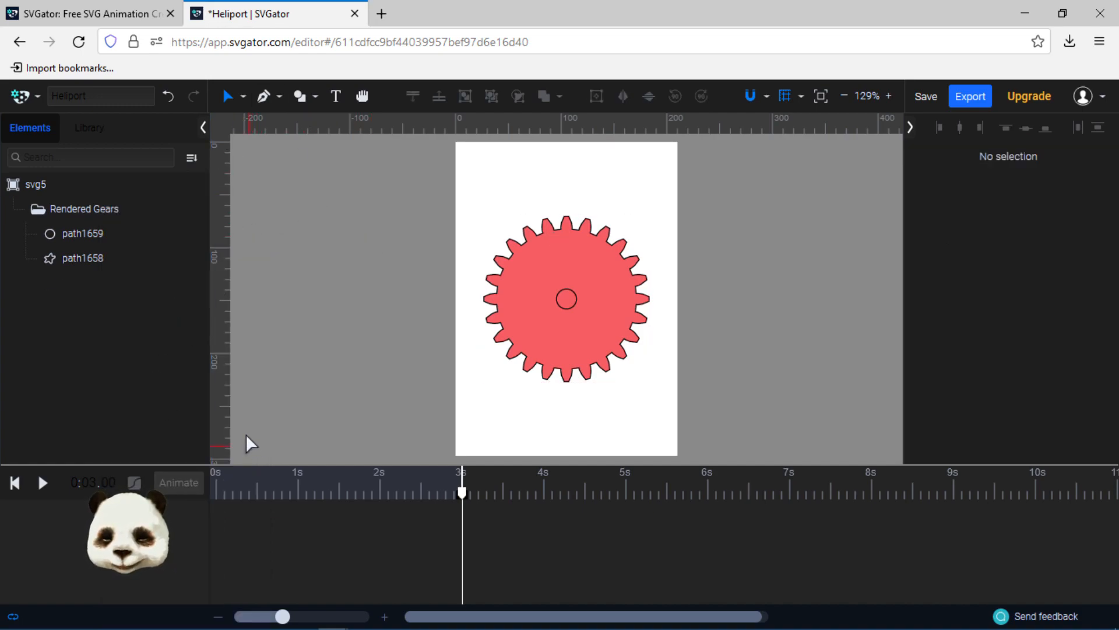
# - Add a Rotate animator to the Rendered Gears group at 0 seconds
pyautogui.moveTo(461, 498); pyautogui.dragTo(215, 494)
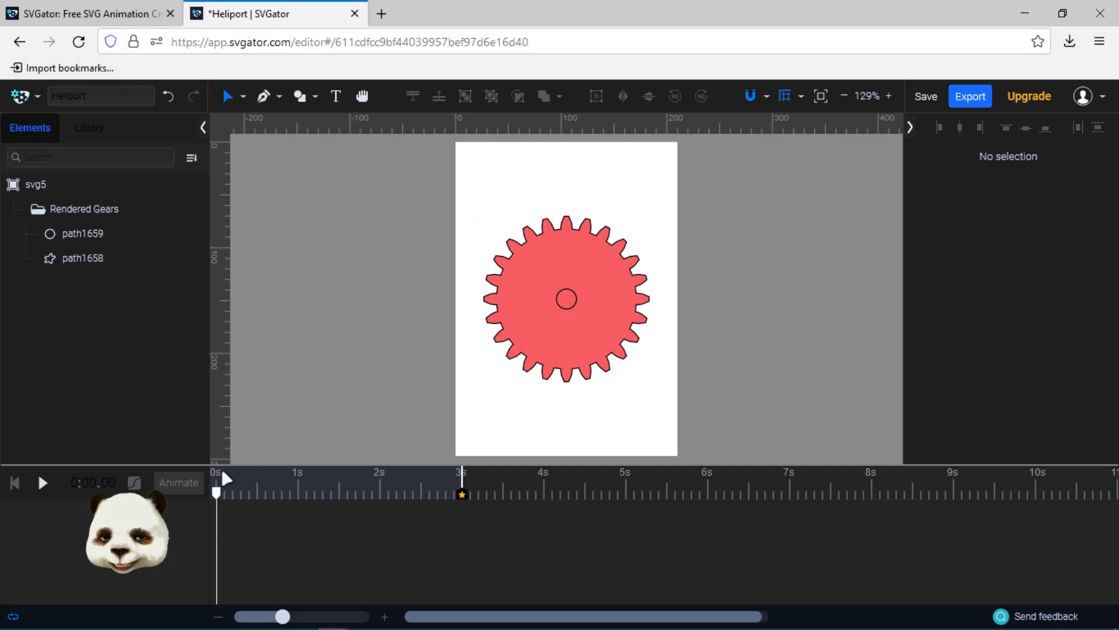
pyautogui.click(542, 258)
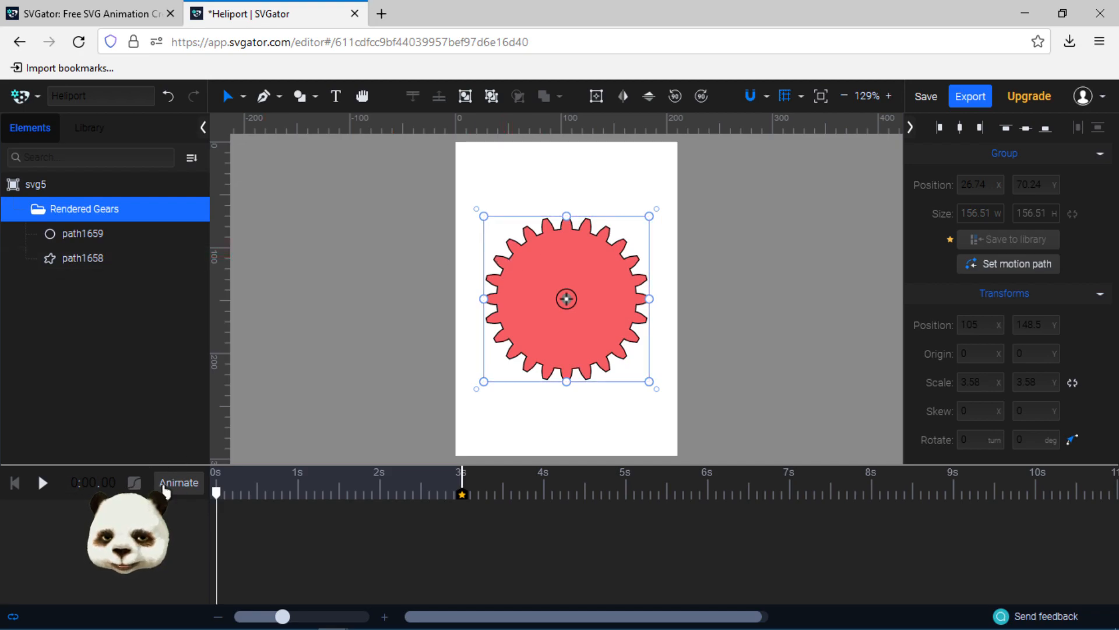
pyautogui.click(169, 487)
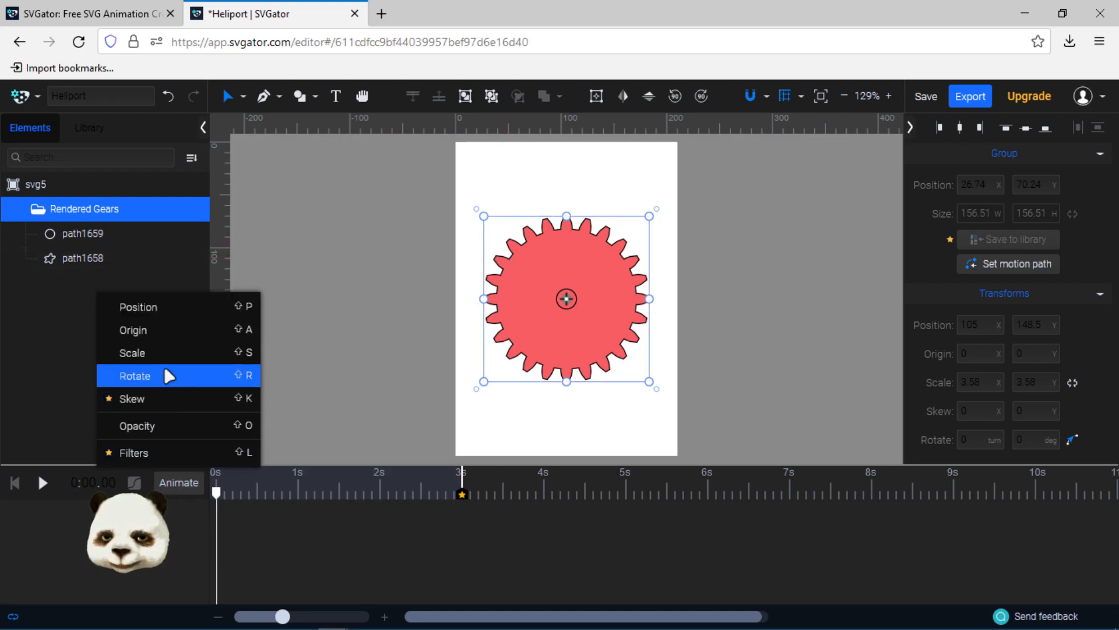
pyautogui.click(148, 377)
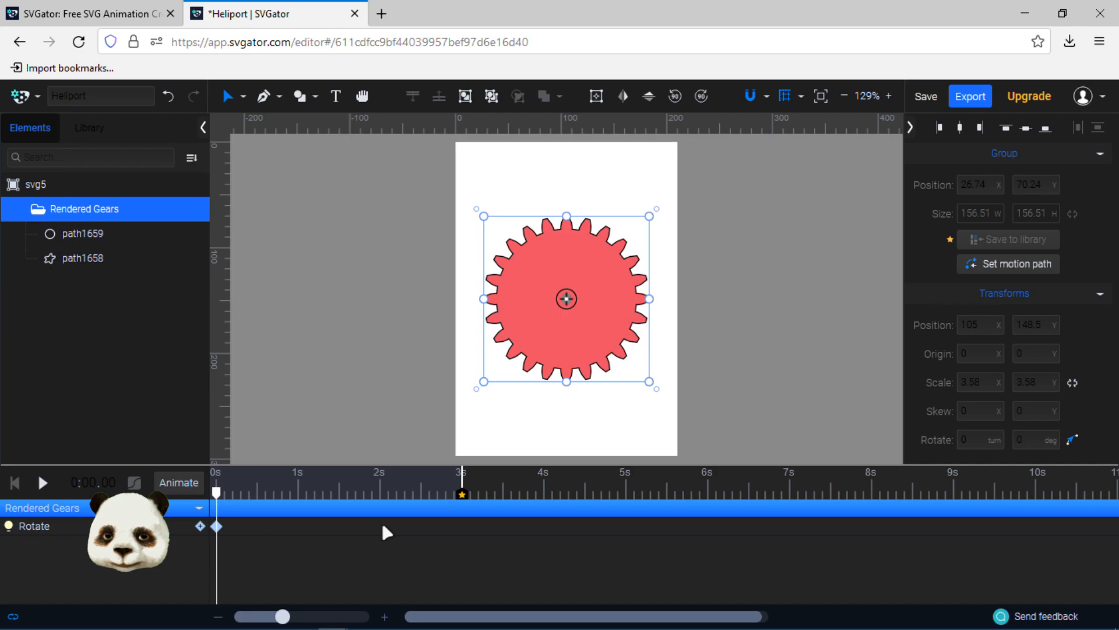
# - Add a rotation keyframe of 10 turns for the gear at 2 seconds
pyautogui.click(372, 495)
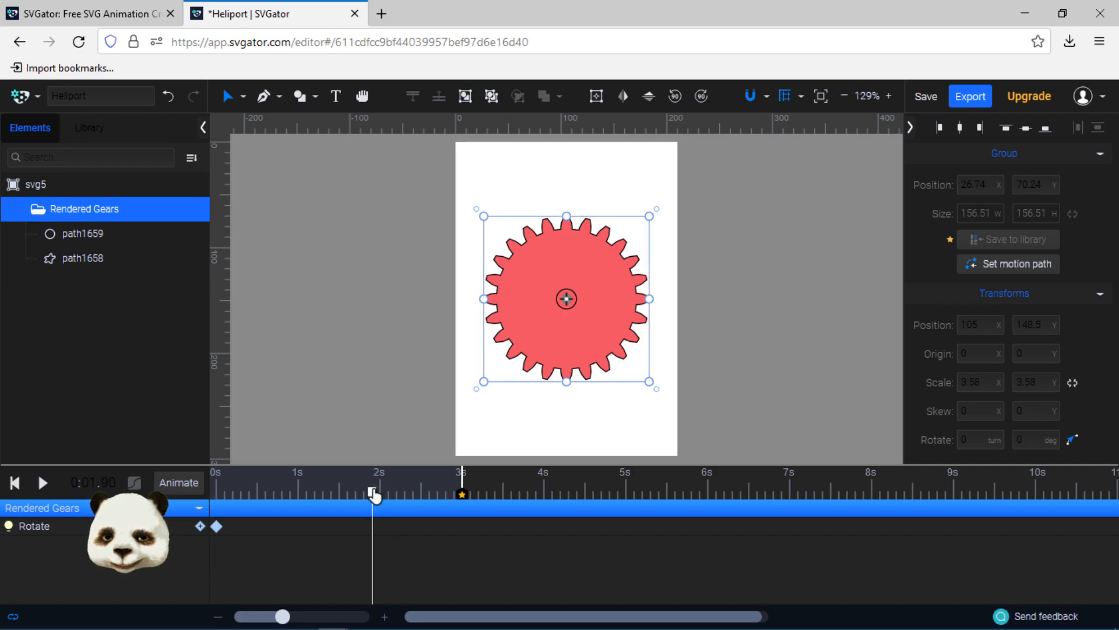
pyautogui.click(380, 495)
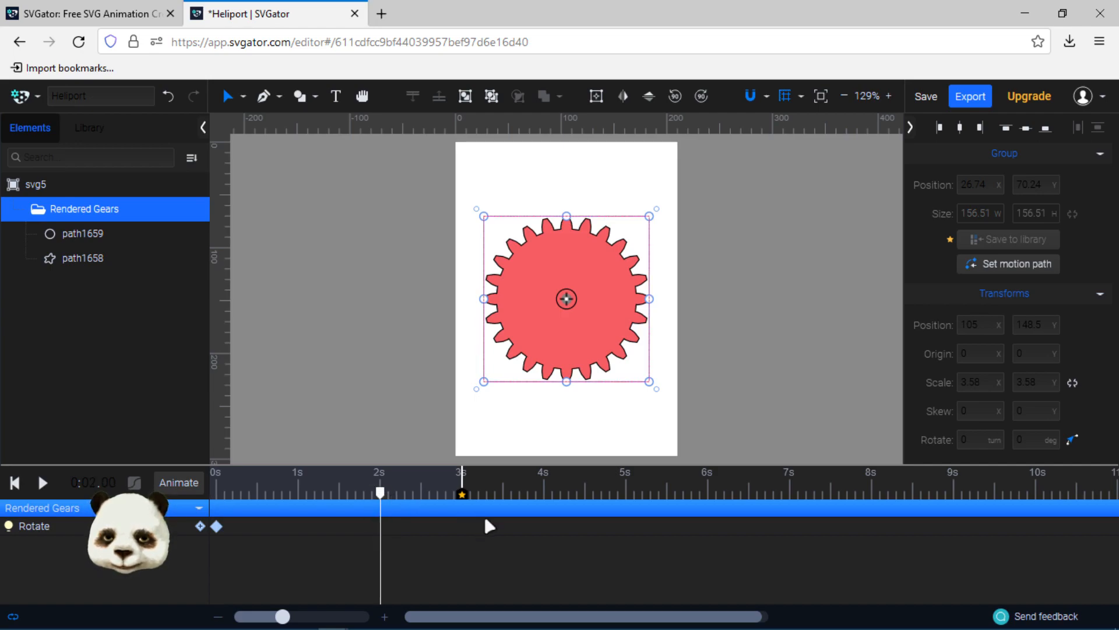
pyautogui.click(971, 440)
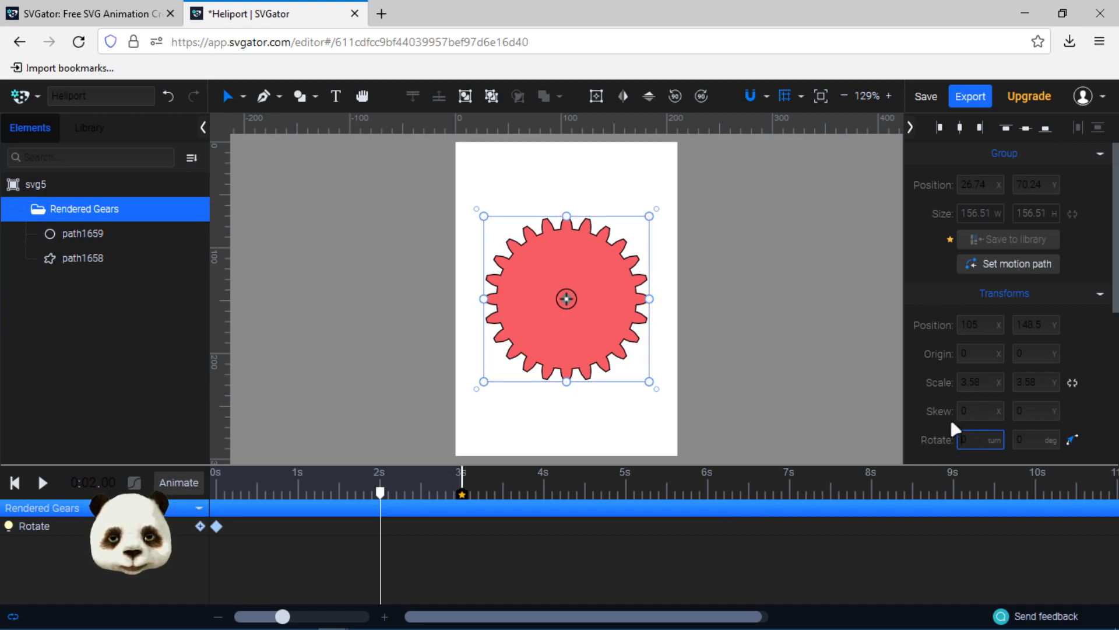
pyautogui.press('Return')
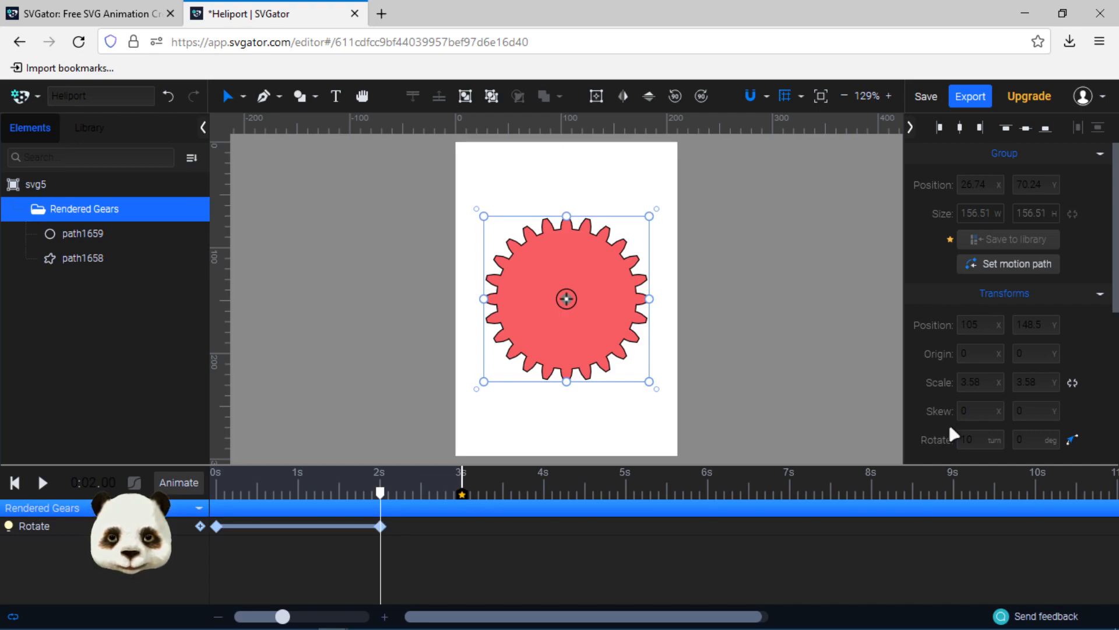
# - Add a rotation keyframe of 1 turn for the gear at 3 seconds
pyautogui.click(463, 527)
pyautogui.click(462, 486)
pyautogui.click(583, 260)
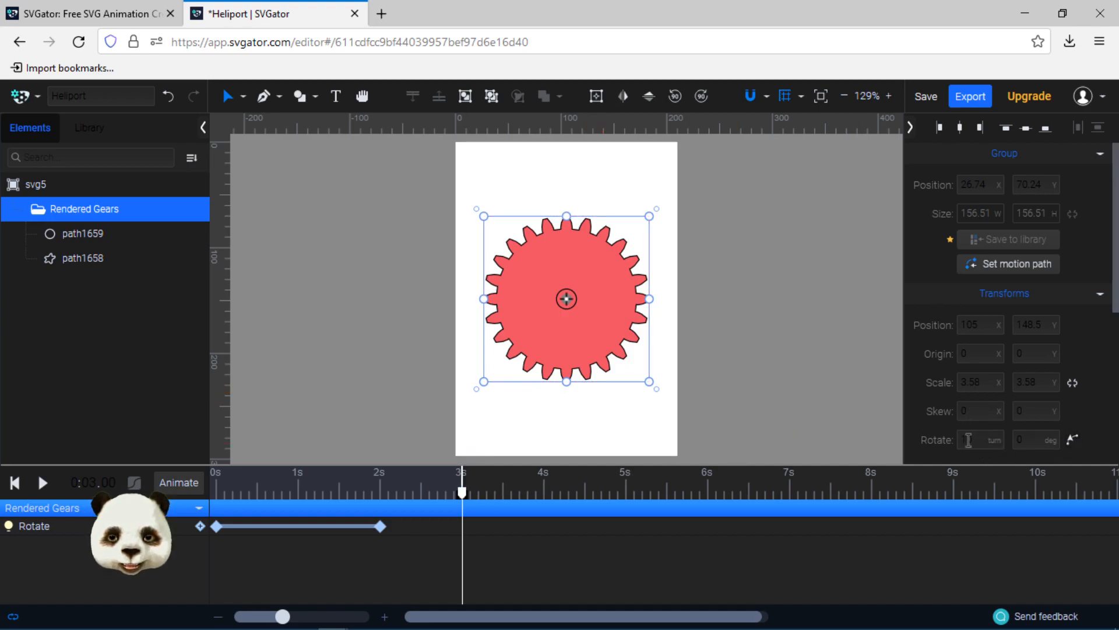
pyautogui.click(972, 440)
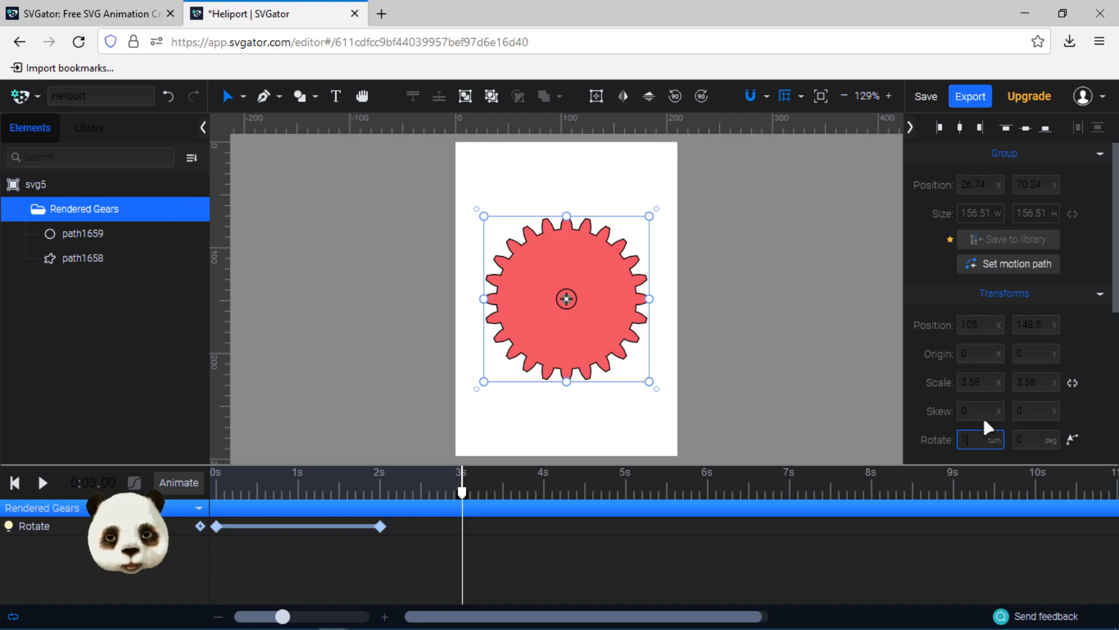
pyautogui.press('Return')
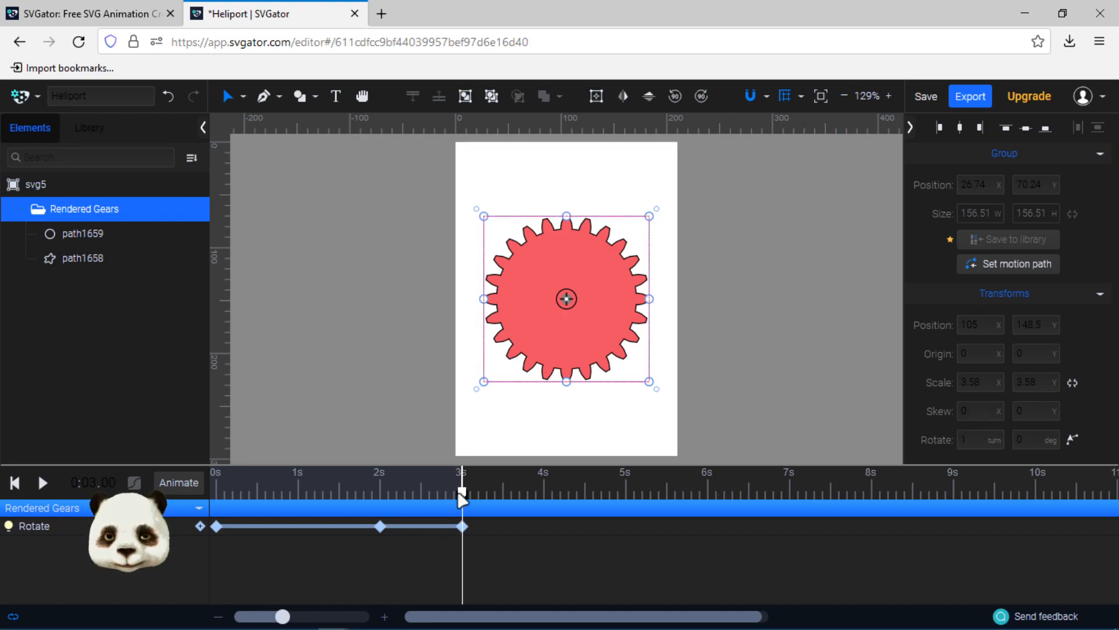
# - Play the gear's rotation animation from the start, then pause it
pyautogui.moveTo(462, 493); pyautogui.dragTo(175, 497)
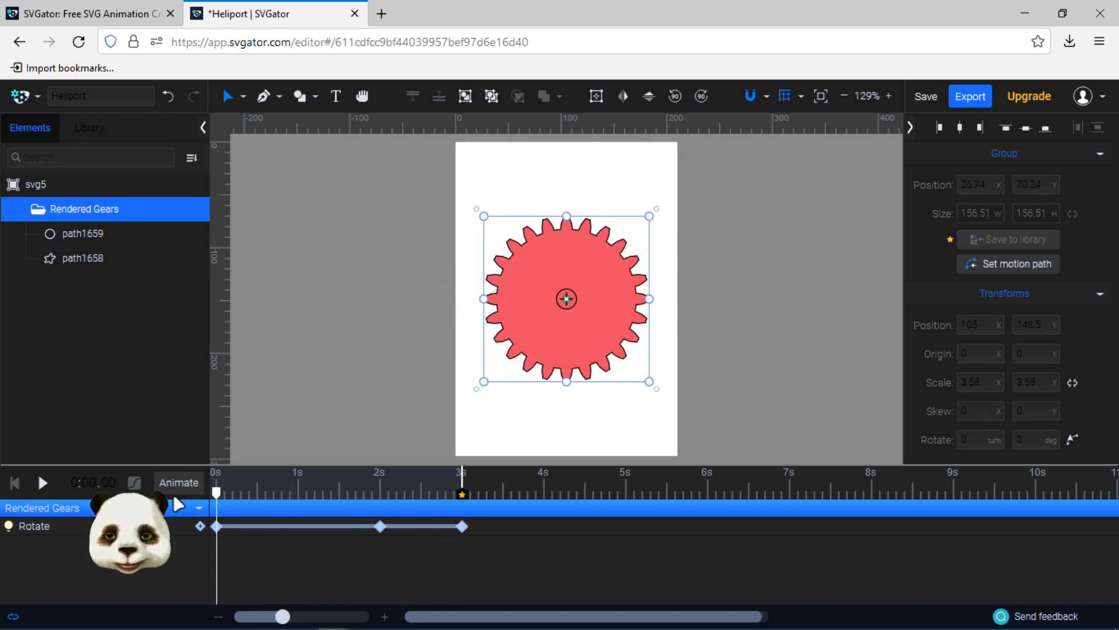
pyautogui.click(42, 484)
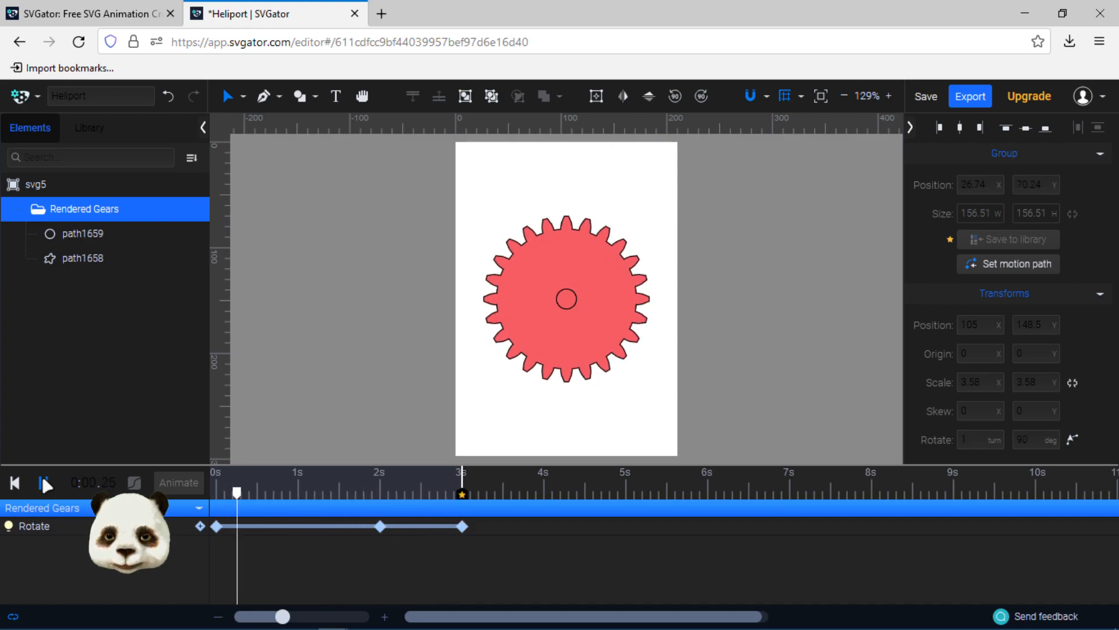
pyautogui.click(44, 482)
# - Set the gear's rotation keyframe at 3 seconds to 9 turns
pyautogui.click(463, 528)
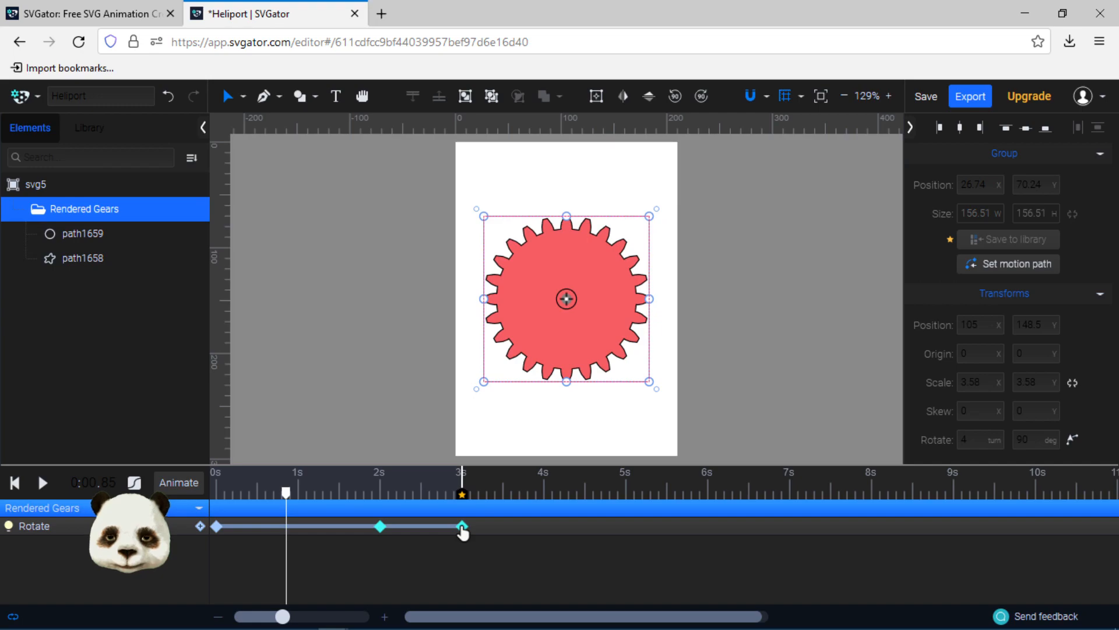
pyautogui.moveTo(286, 493); pyautogui.dragTo(478, 501)
pyautogui.moveTo(972, 441); pyautogui.dragTo(935, 445)
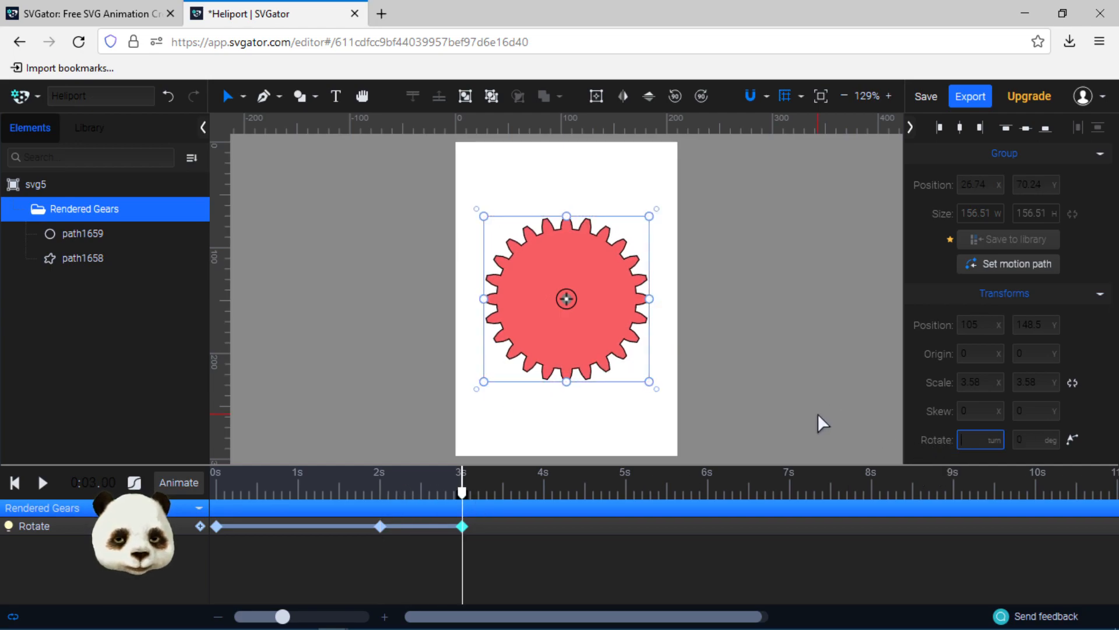
pyautogui.press('Return')
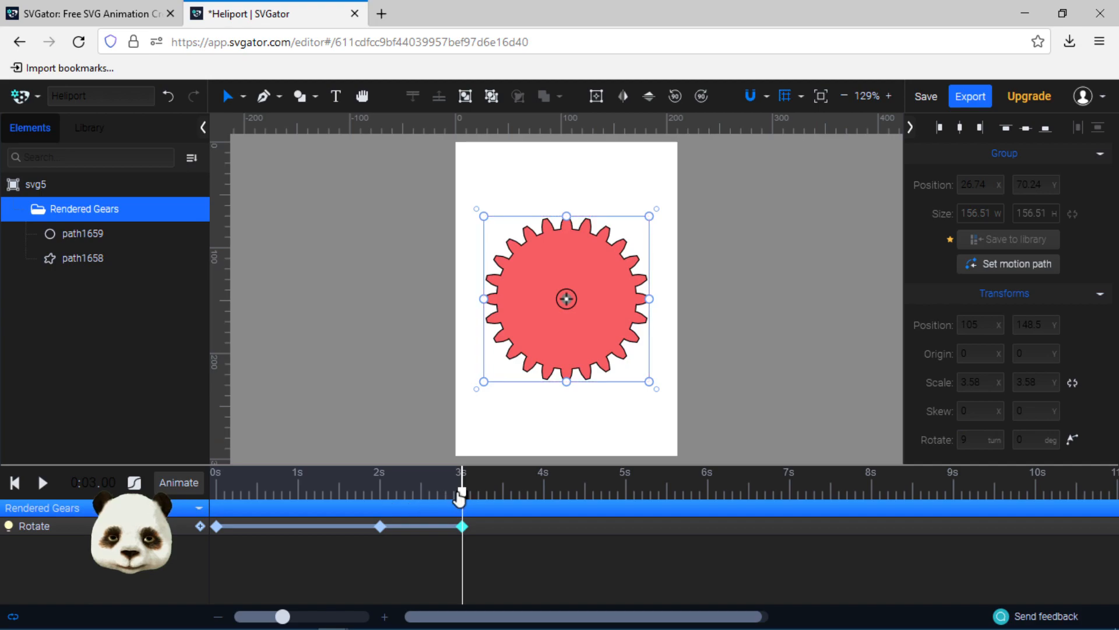
# - Preview the revised gear rotation from 0 seconds and stop the playback
pyautogui.moveTo(463, 496); pyautogui.dragTo(187, 503)
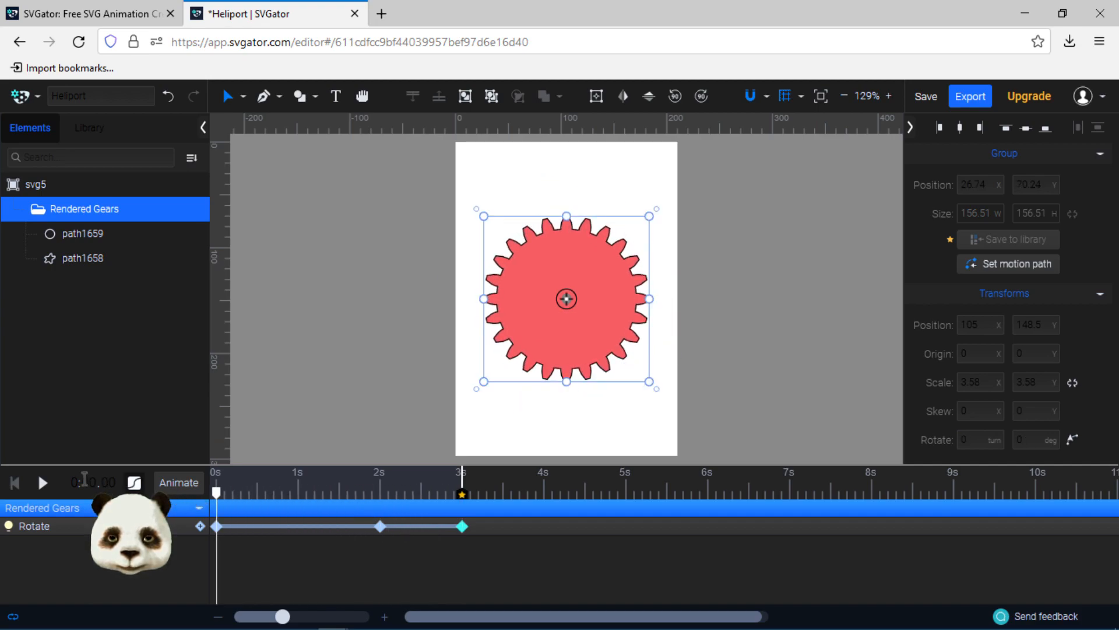
pyautogui.click(44, 484)
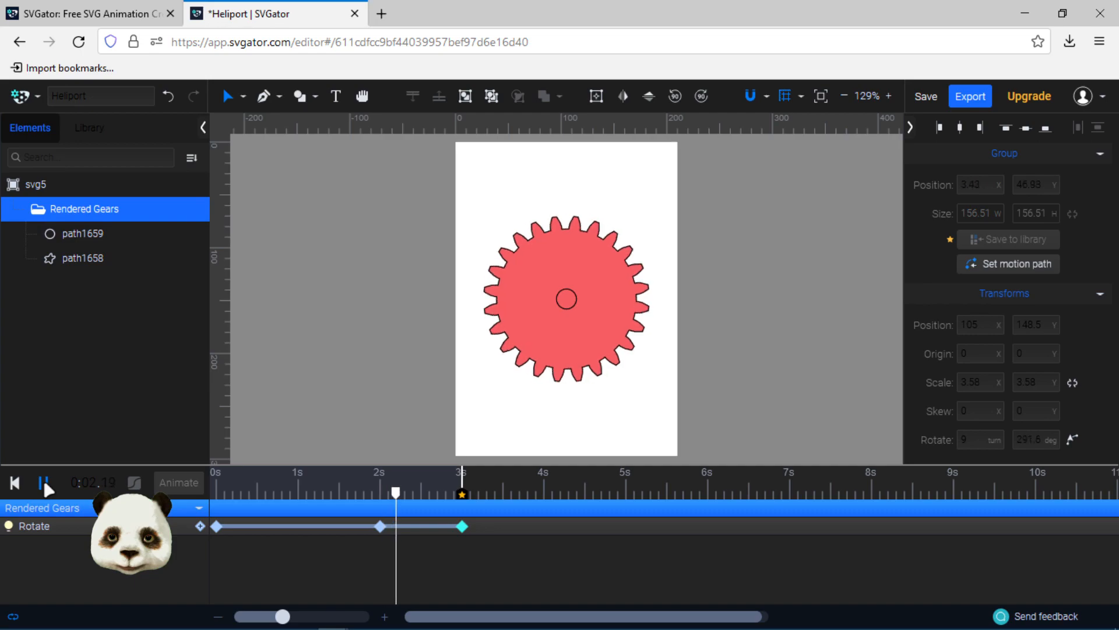
pyautogui.click(44, 484)
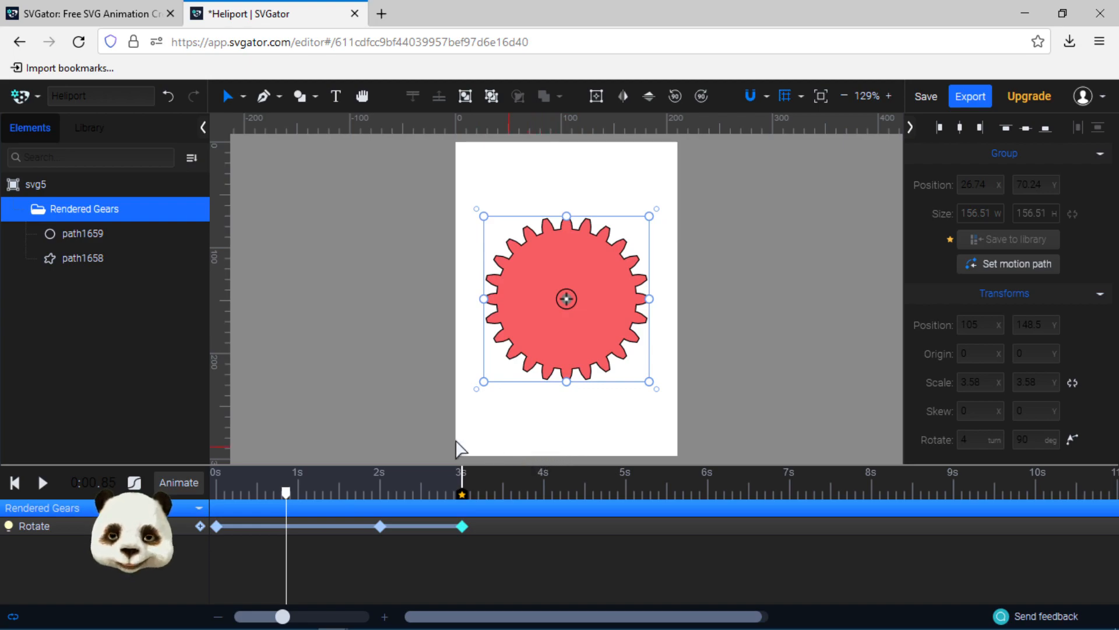
# - Undo the gear's rotation keyframes at 2 and 3 seconds, keeping only the one at 0 seconds
pyautogui.moveTo(287, 493); pyautogui.dragTo(233, 495)
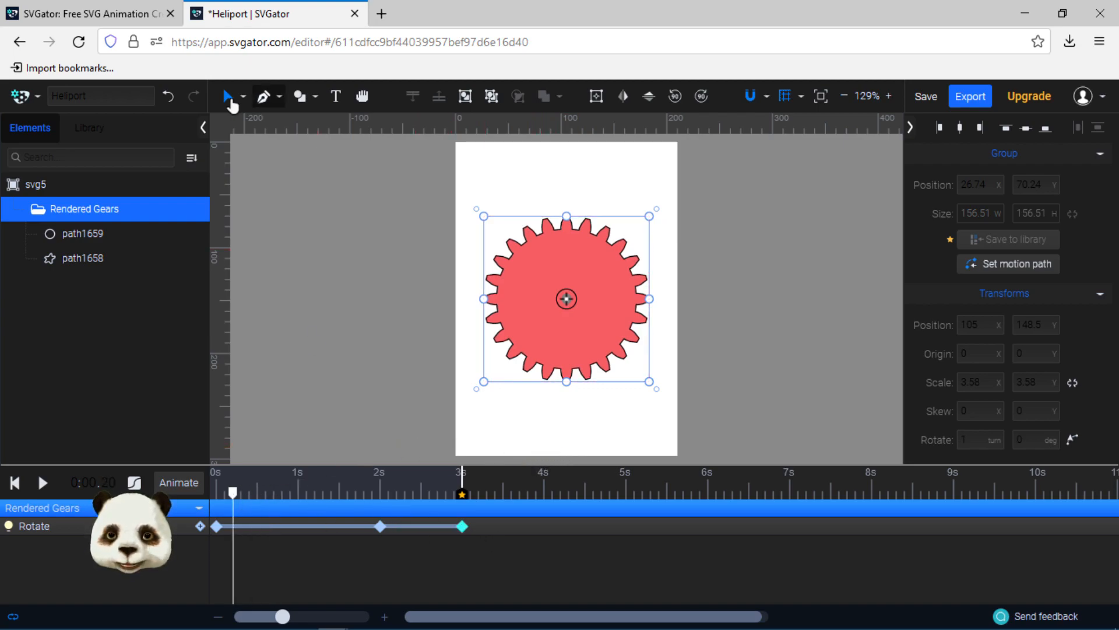
pyautogui.click(169, 98)
pyautogui.click(169, 98)
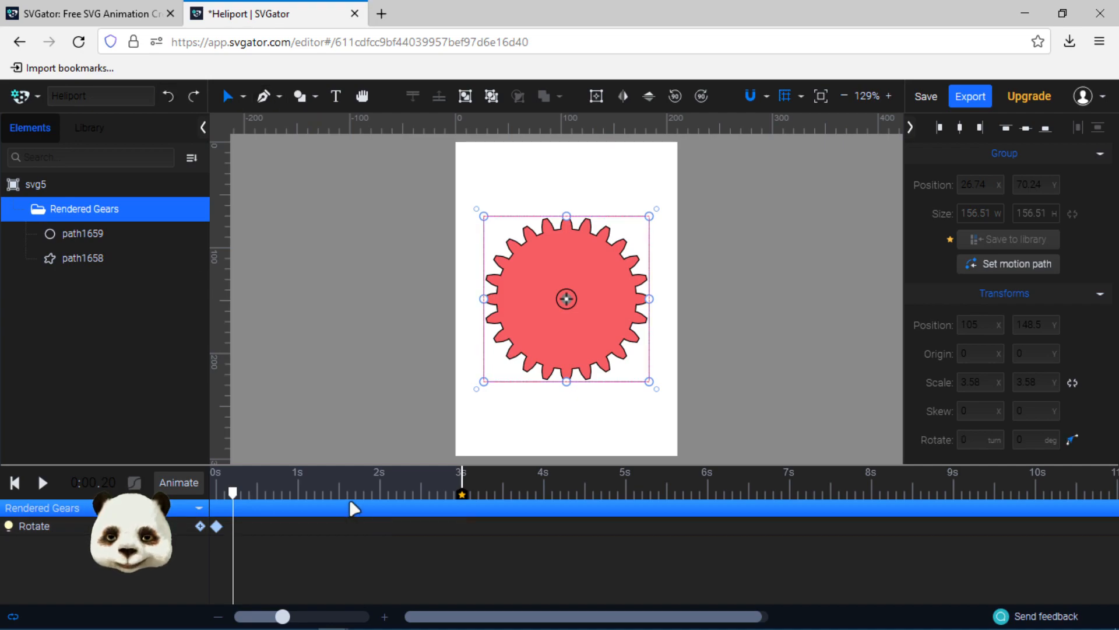
# - Add a rotation keyframe of 1 turn for the gear at 2 seconds
pyautogui.click(382, 496)
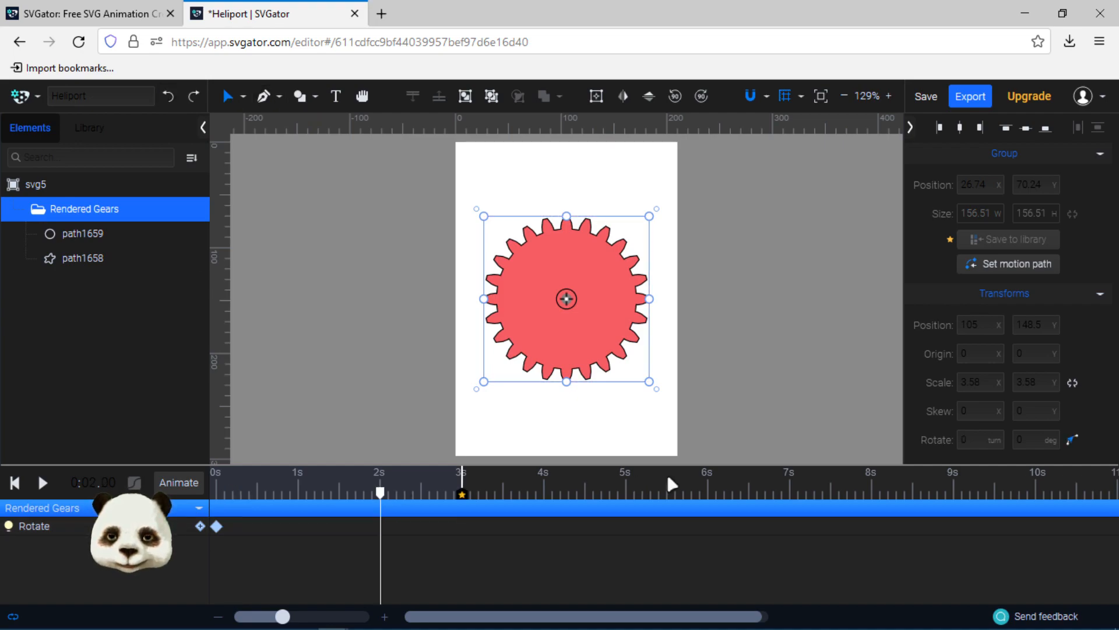
pyautogui.click(963, 440)
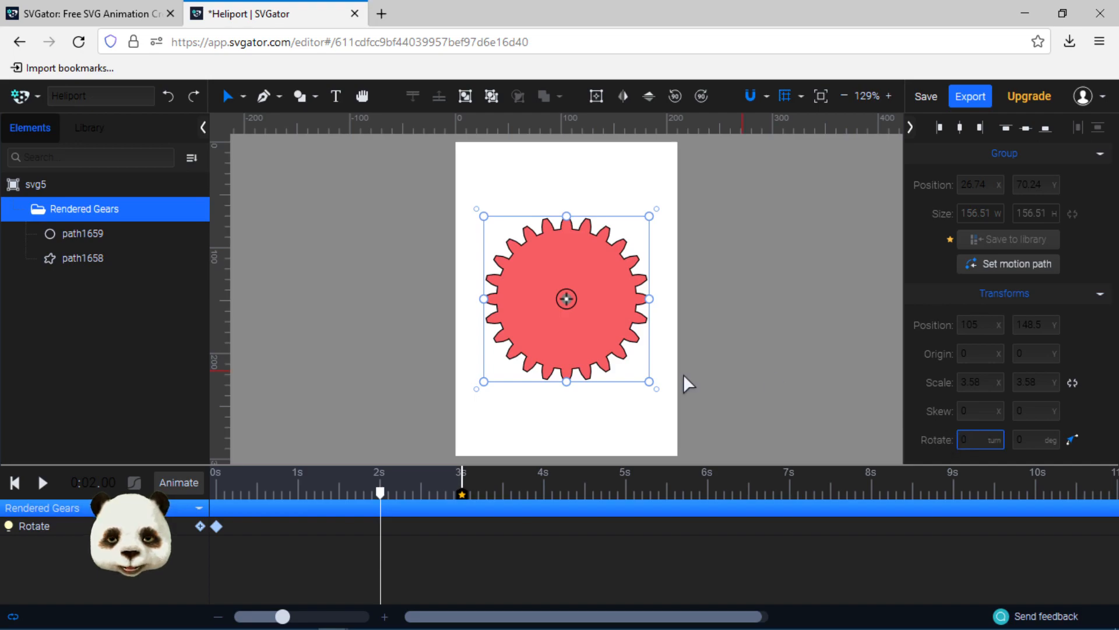
pyautogui.write('1')
pyautogui.press('Return')
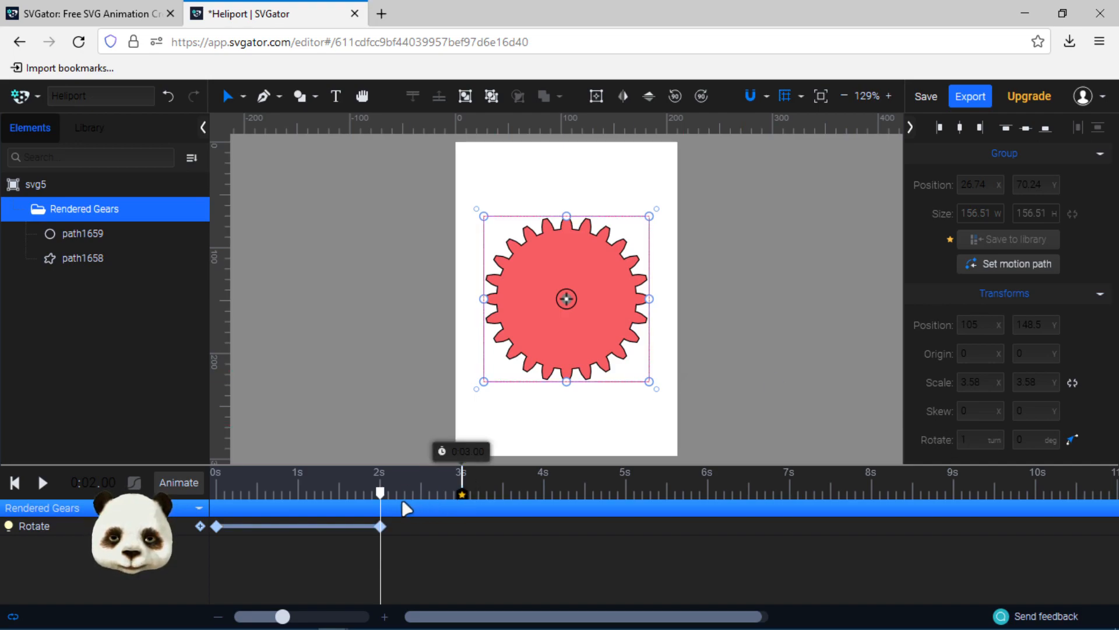
# - Add a rotation keyframe of 10 turns for the gear at 3 seconds and preview the animation
pyautogui.moveTo(383, 489); pyautogui.dragTo(462, 489)
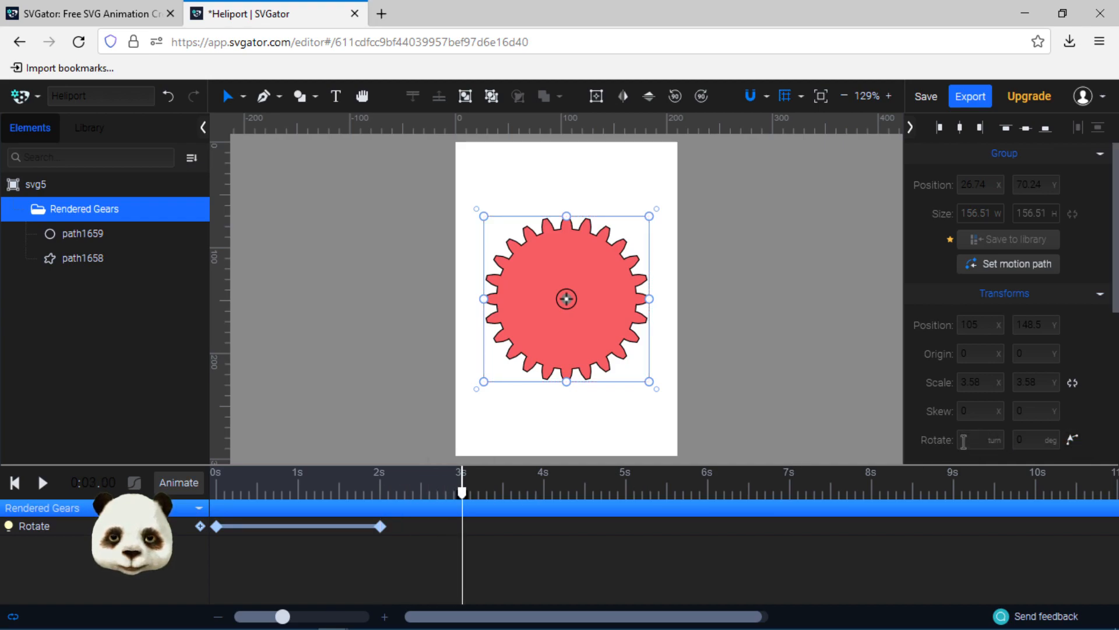
pyautogui.press('Return')
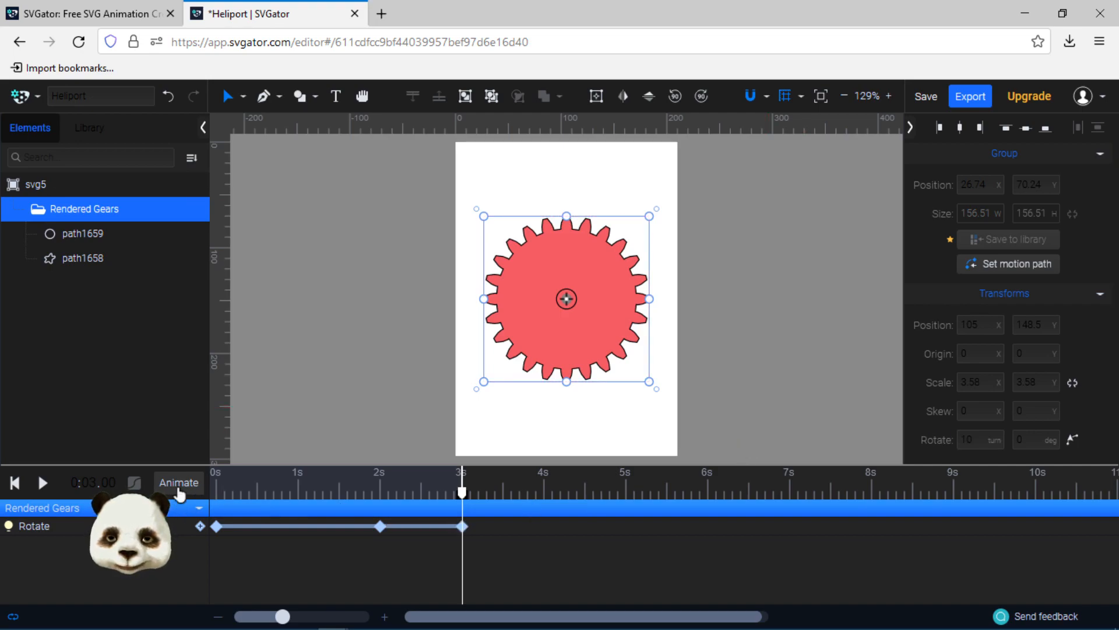
pyautogui.click(43, 482)
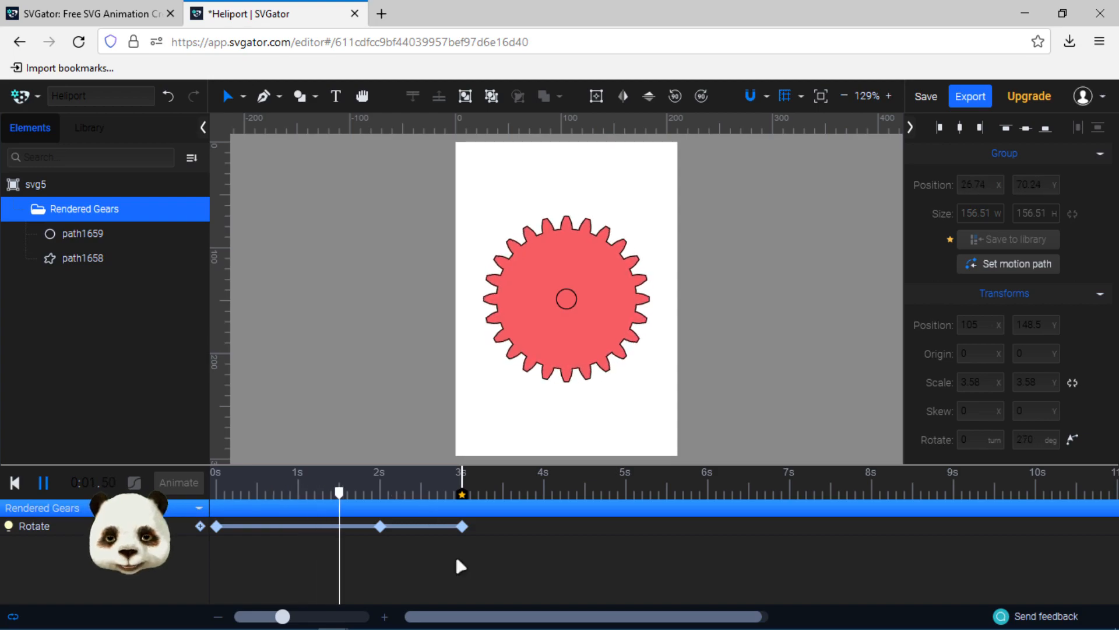
pyautogui.click(42, 483)
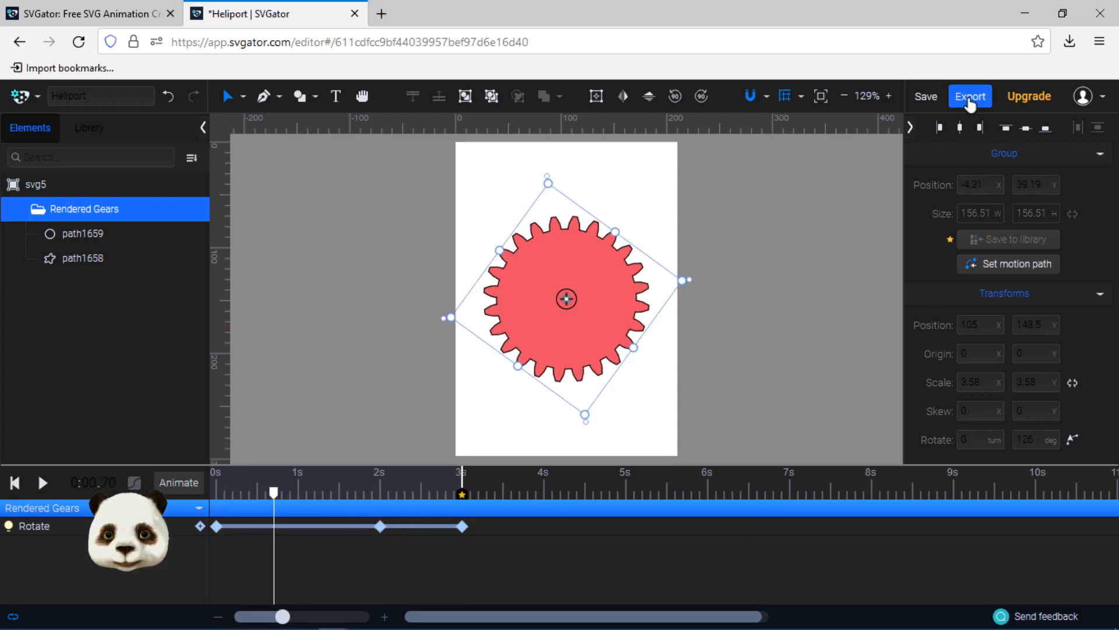
# - Open the export options for SVG (web) and examine the file, animation and document settings
pyautogui.click(970, 100)
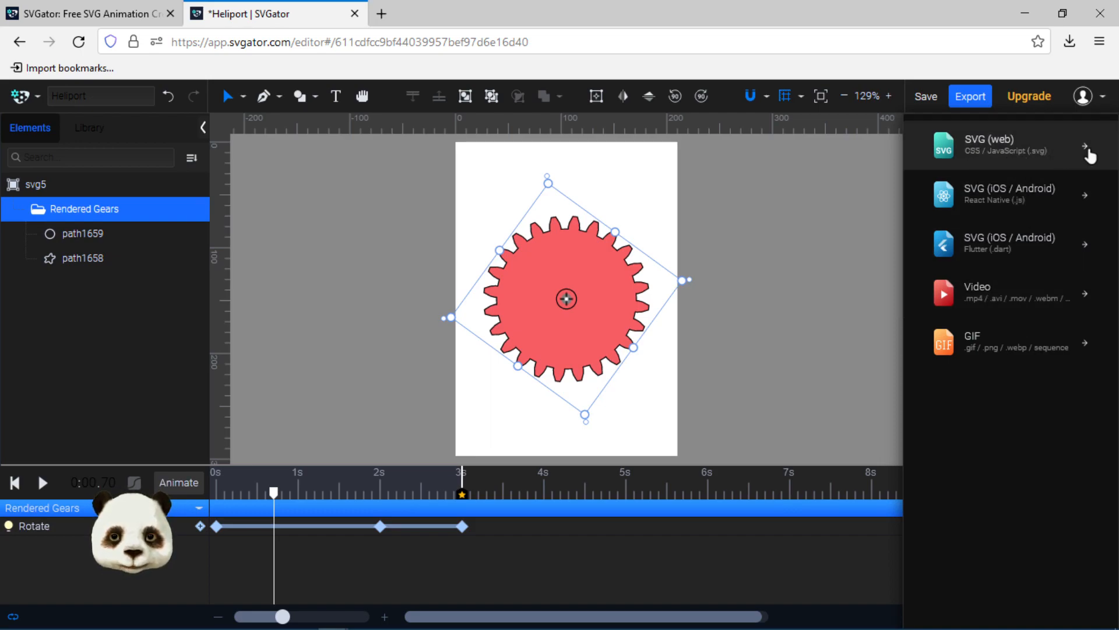
pyautogui.click(1024, 153)
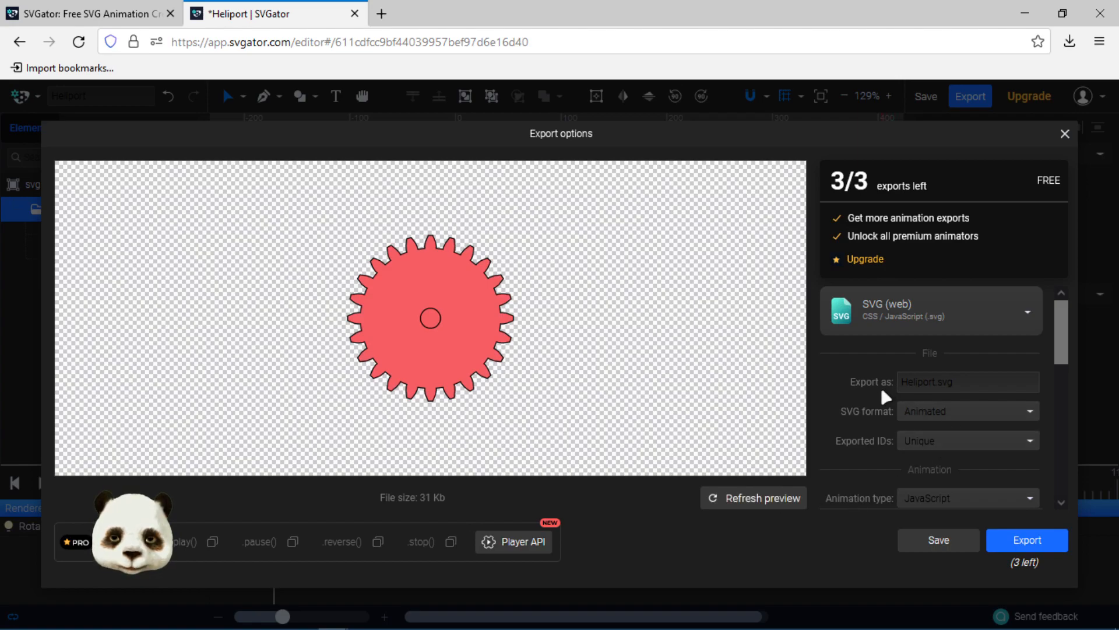
pyautogui.scroll(-2, 880, 386)
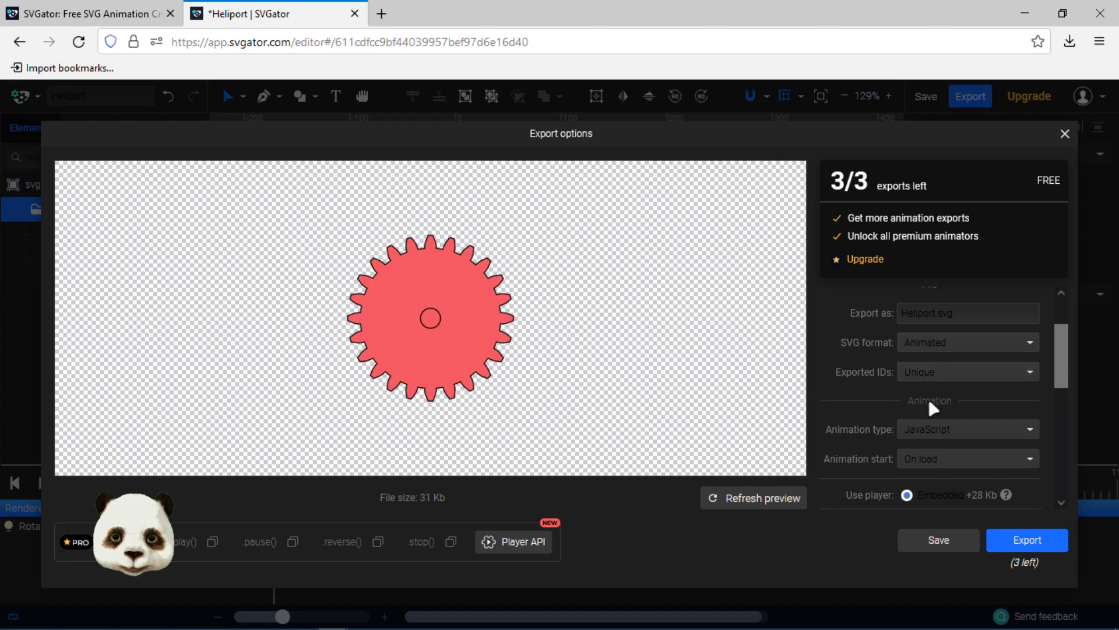
pyautogui.scroll(-2, 871, 379)
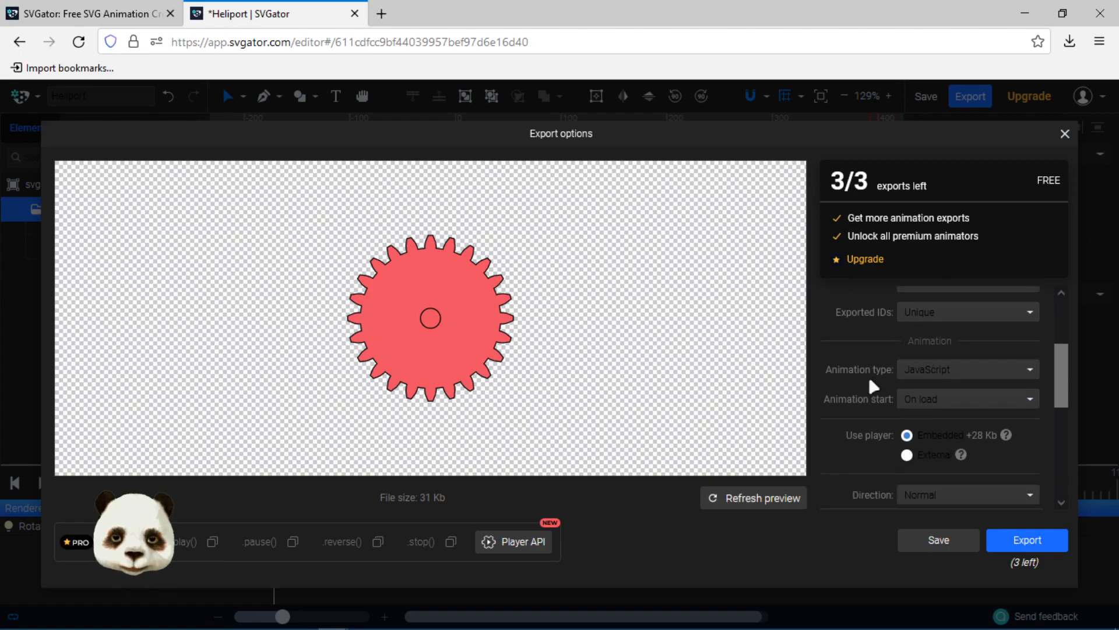
pyautogui.scroll(-2, 866, 367)
pyautogui.scroll(-2, 863, 367)
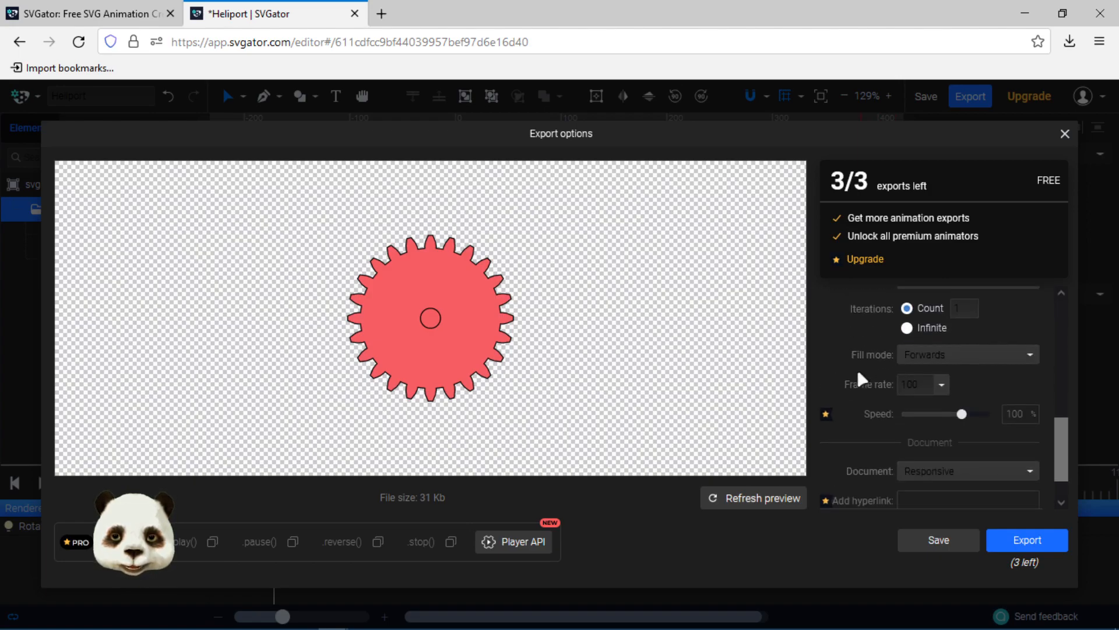
pyautogui.scroll(-1, 854, 370)
pyautogui.scroll(7, 855, 384)
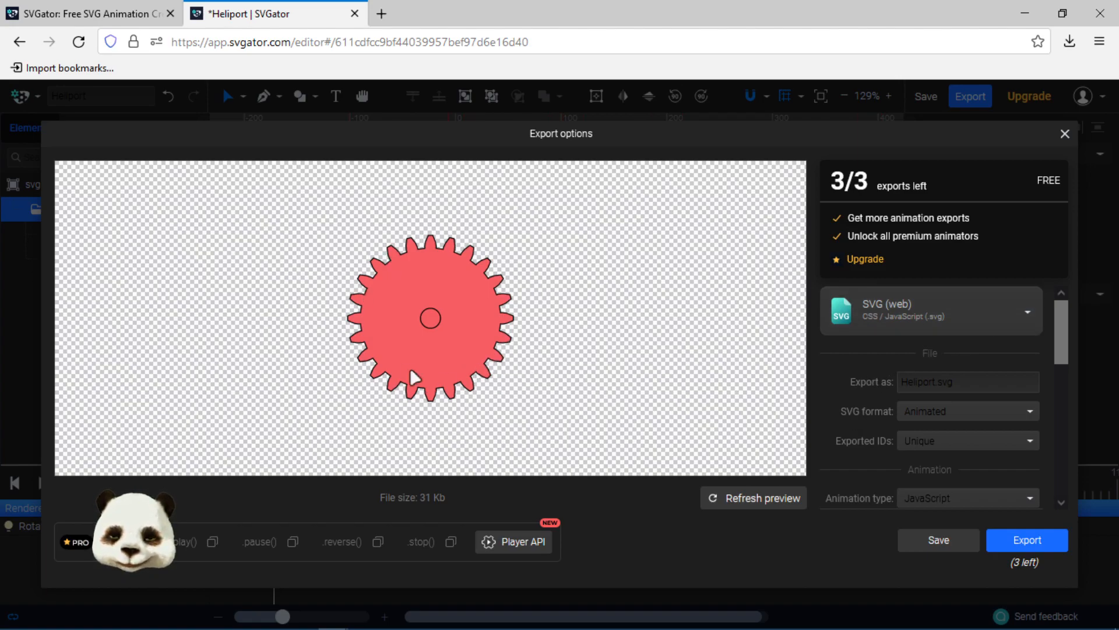
# - Switch the export type to SVG (iOS / Android) Flutter (.dart) and refresh the gear preview
pyautogui.click(955, 326)
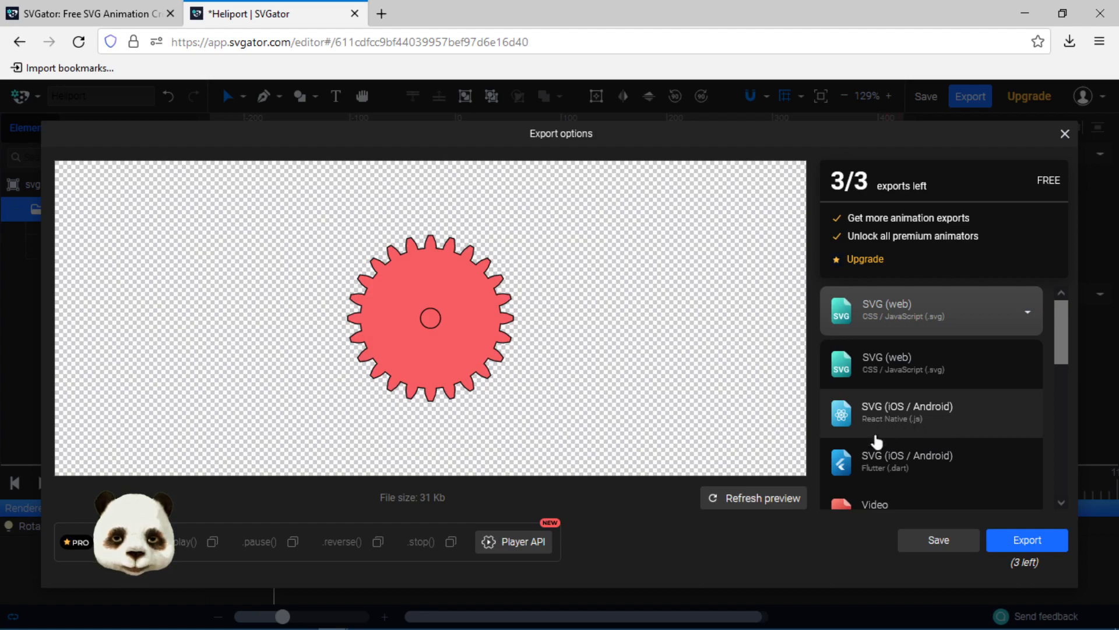
pyautogui.click(878, 474)
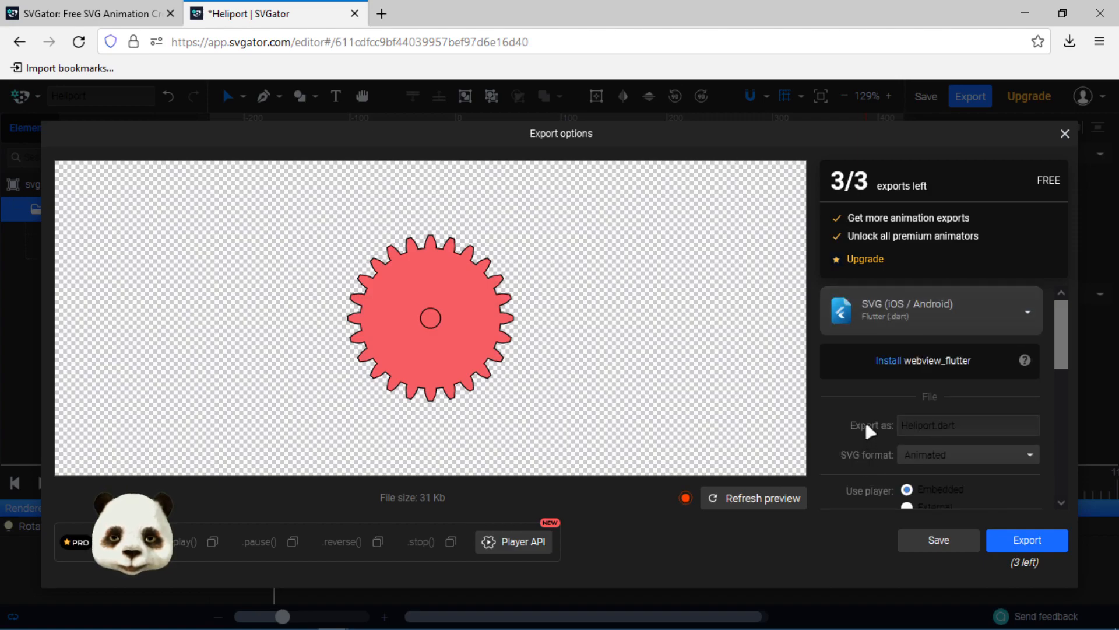
pyautogui.click(782, 498)
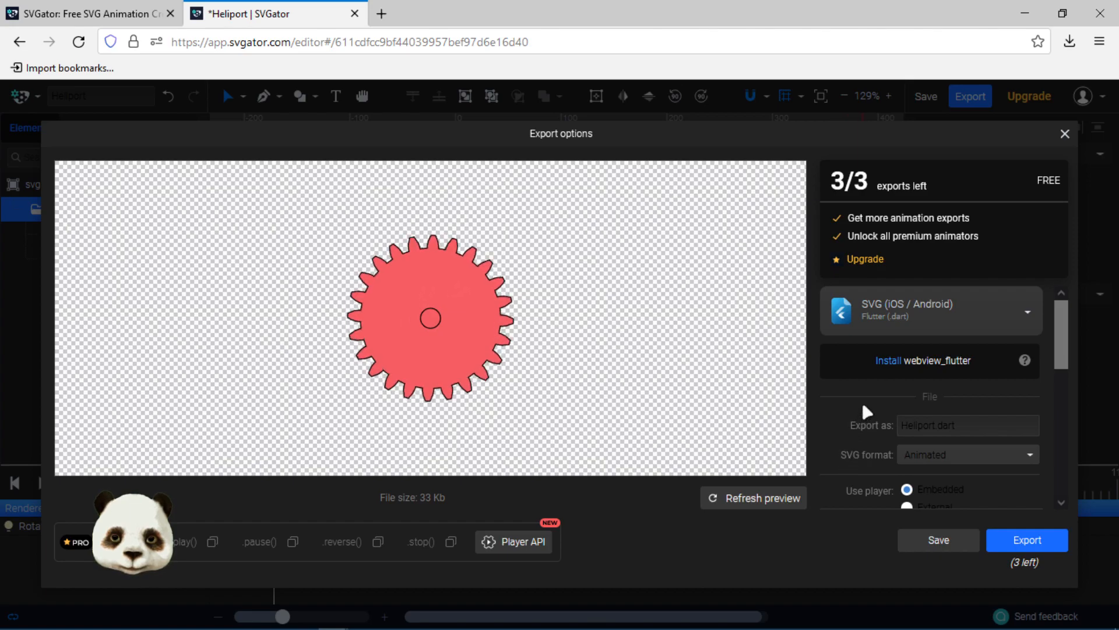
# - Examine the player, animation and document settings offered for the Flutter export
pyautogui.scroll(-1, 862, 400)
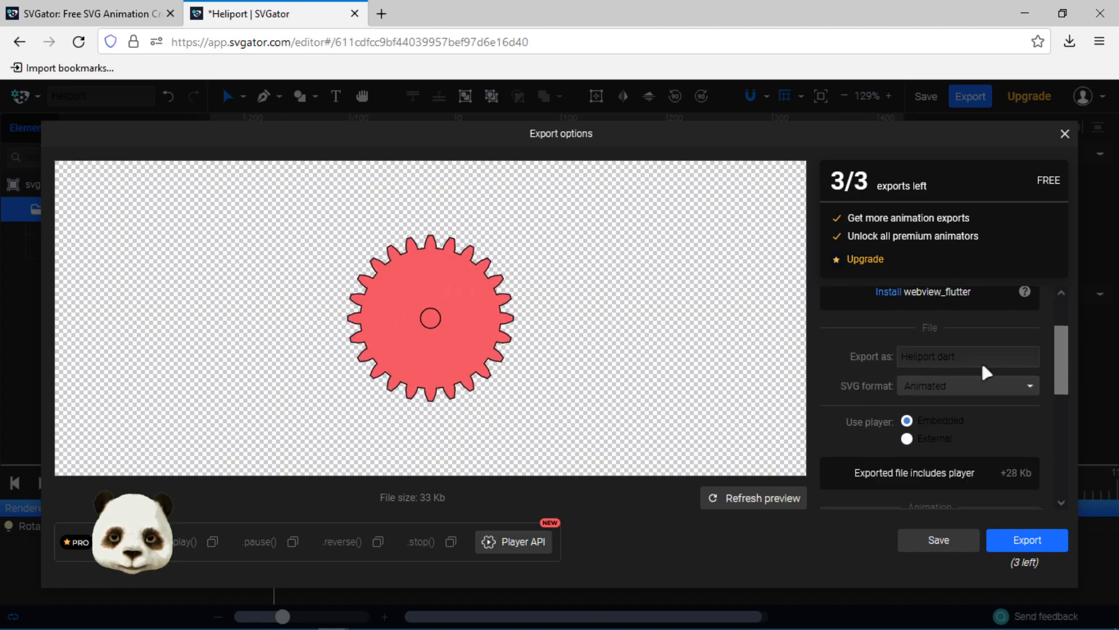
pyautogui.scroll(-2, 838, 402)
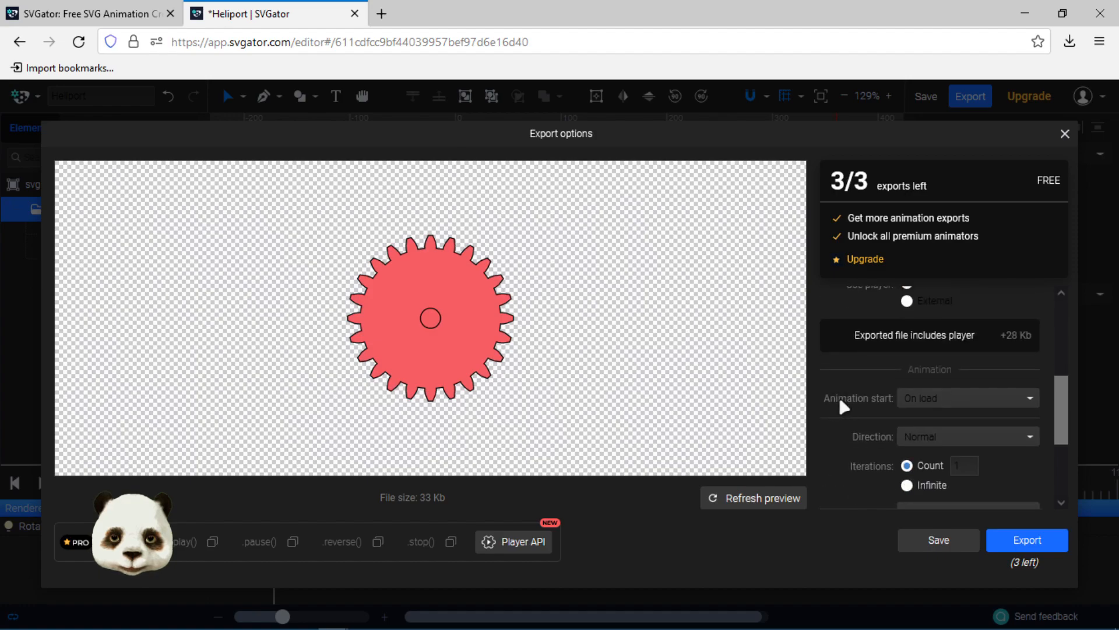
pyautogui.scroll(-2, 866, 436)
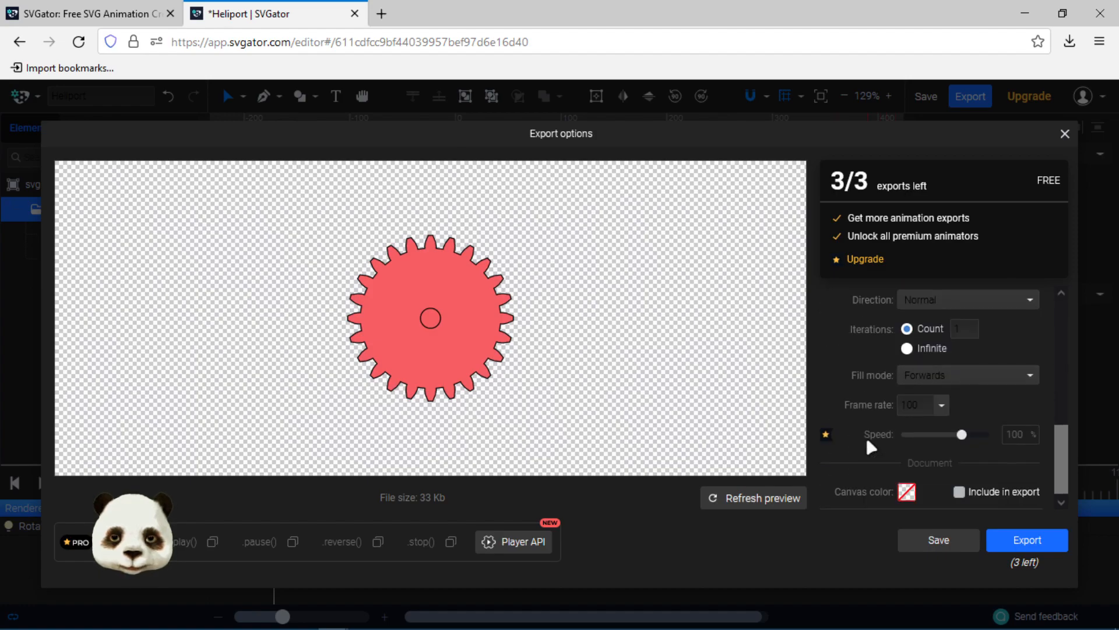
pyautogui.scroll(5, 845, 418)
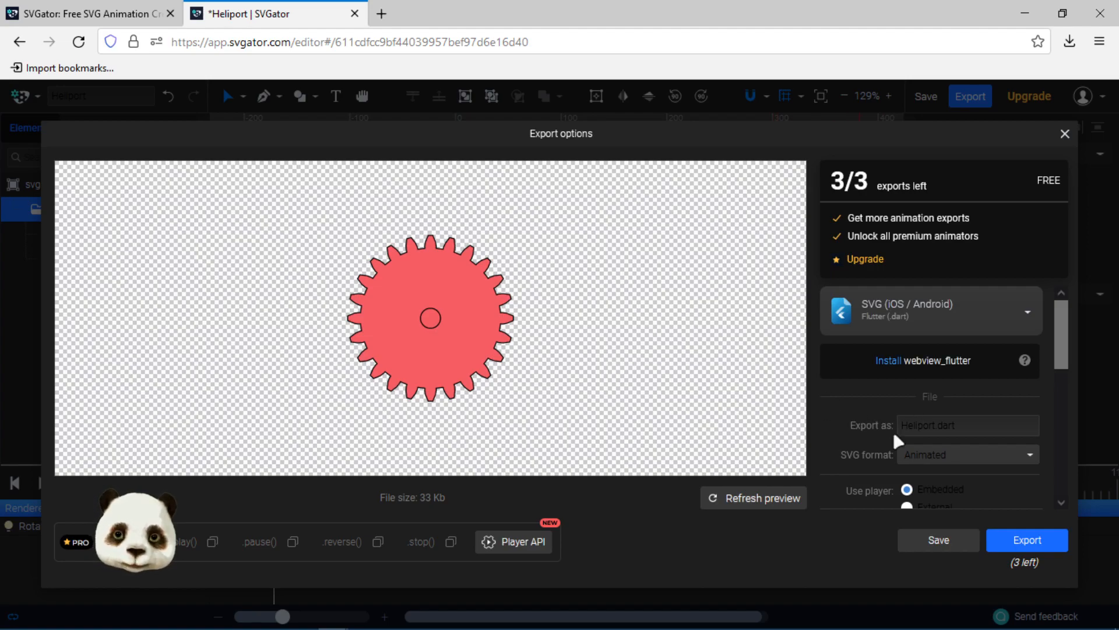
pyautogui.scroll(-5, 831, 422)
pyautogui.scroll(5, 854, 401)
pyautogui.scroll(-5, 855, 401)
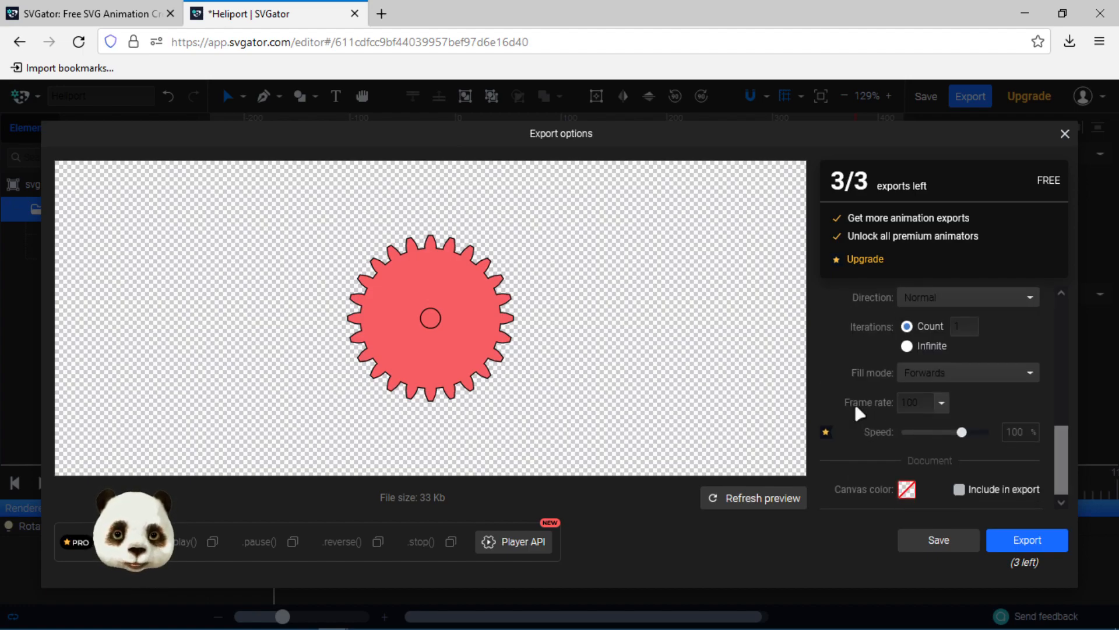
# - Switch the export type to GIF and play the gear animation preview
pyautogui.scroll(5, 854, 401)
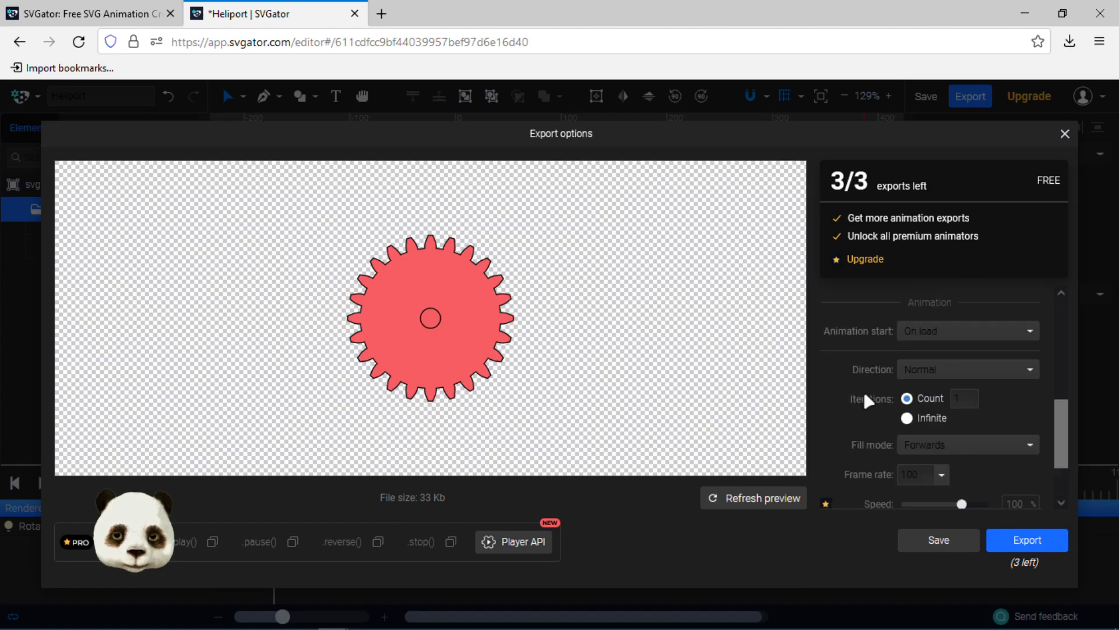
pyautogui.click(1010, 325)
pyautogui.scroll(-3, 912, 466)
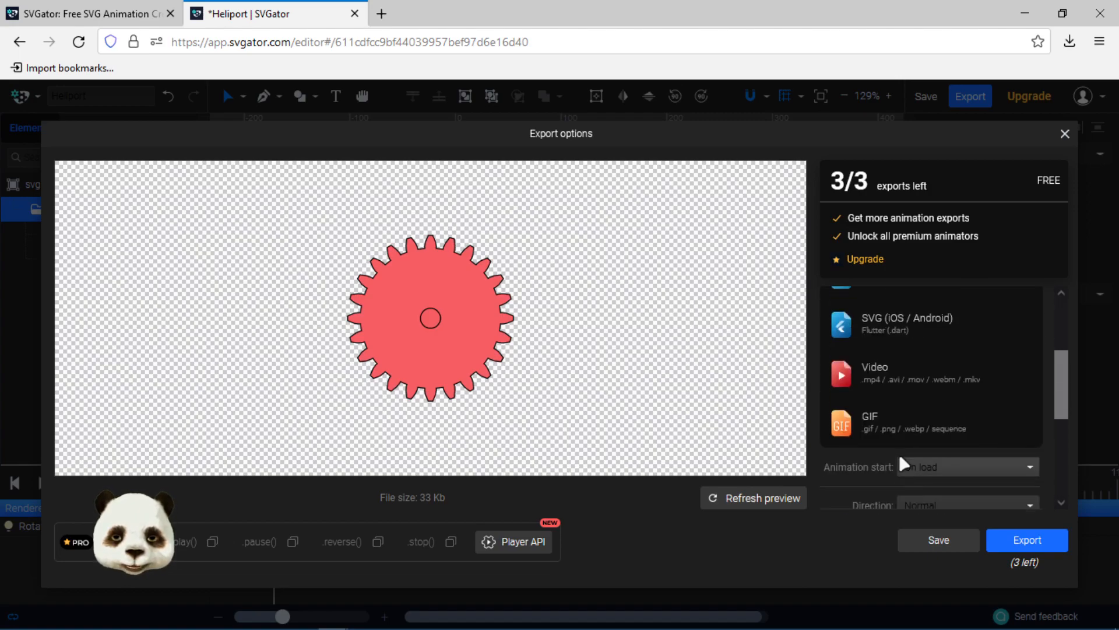
pyautogui.click(892, 431)
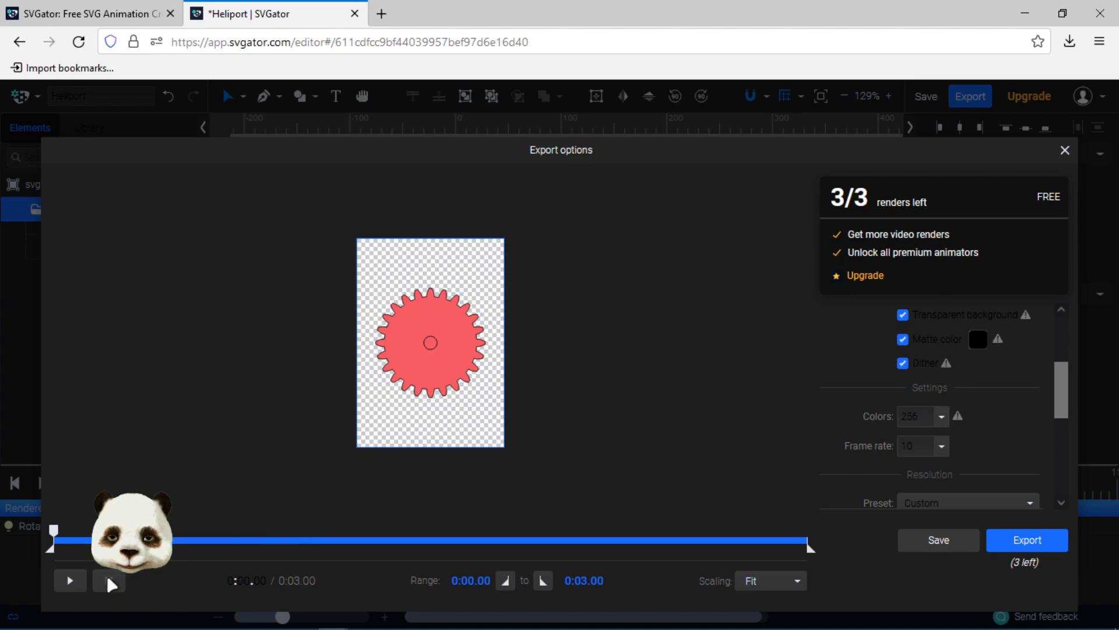
pyautogui.click(66, 581)
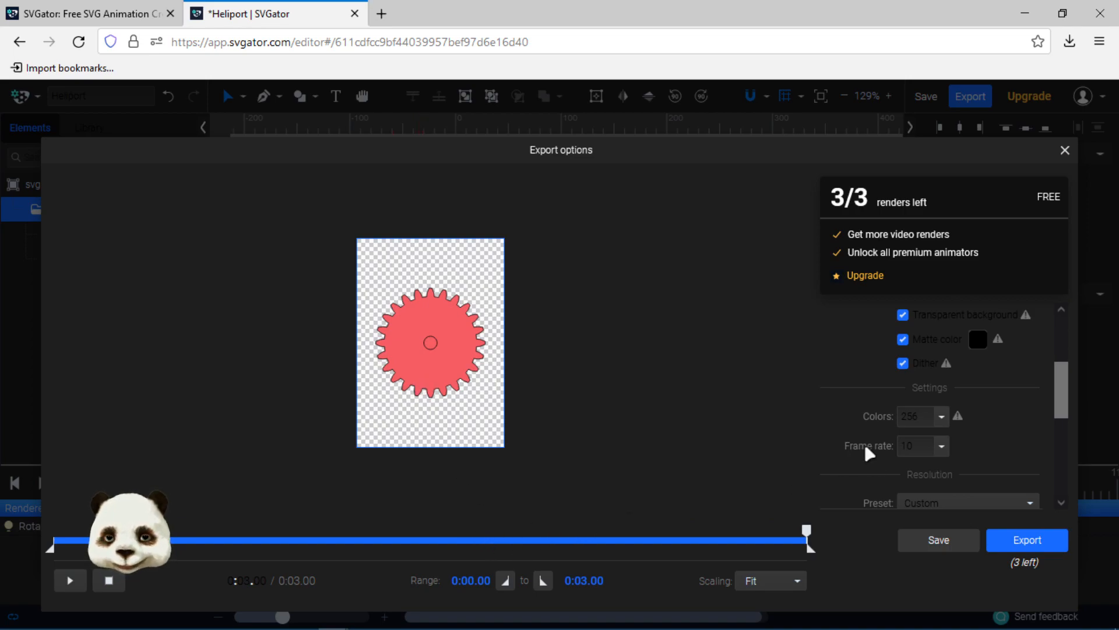
# - Examine the GIF export's file, color, frame rate, resolution and animation settings
pyautogui.scroll(-5, 860, 420)
pyautogui.scroll(8, 860, 420)
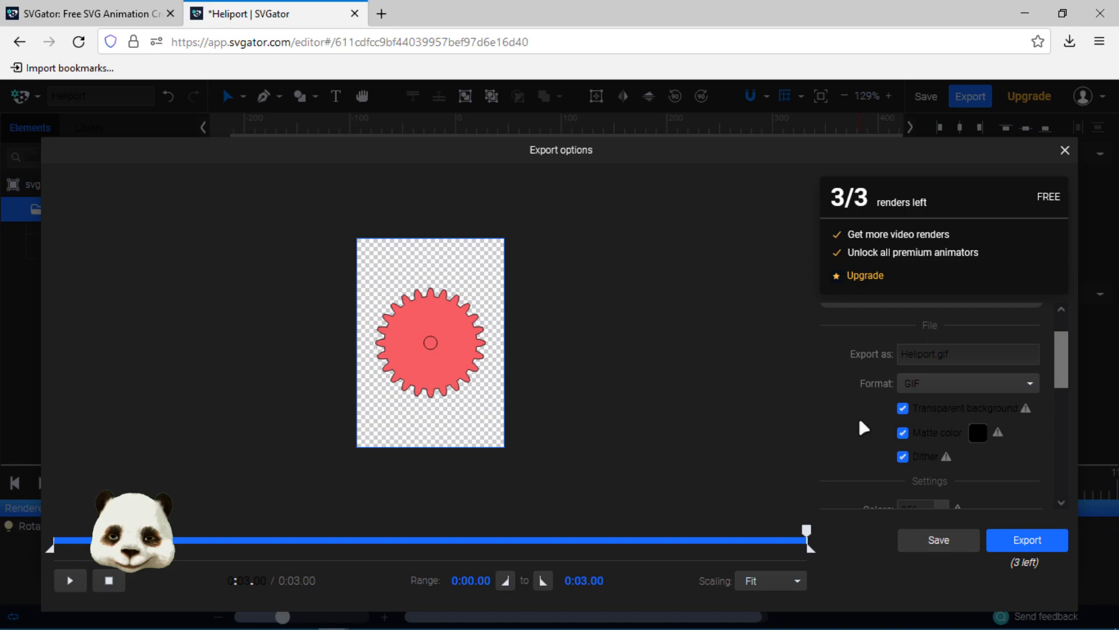
pyautogui.scroll(1, 862, 423)
pyautogui.scroll(-3, 994, 458)
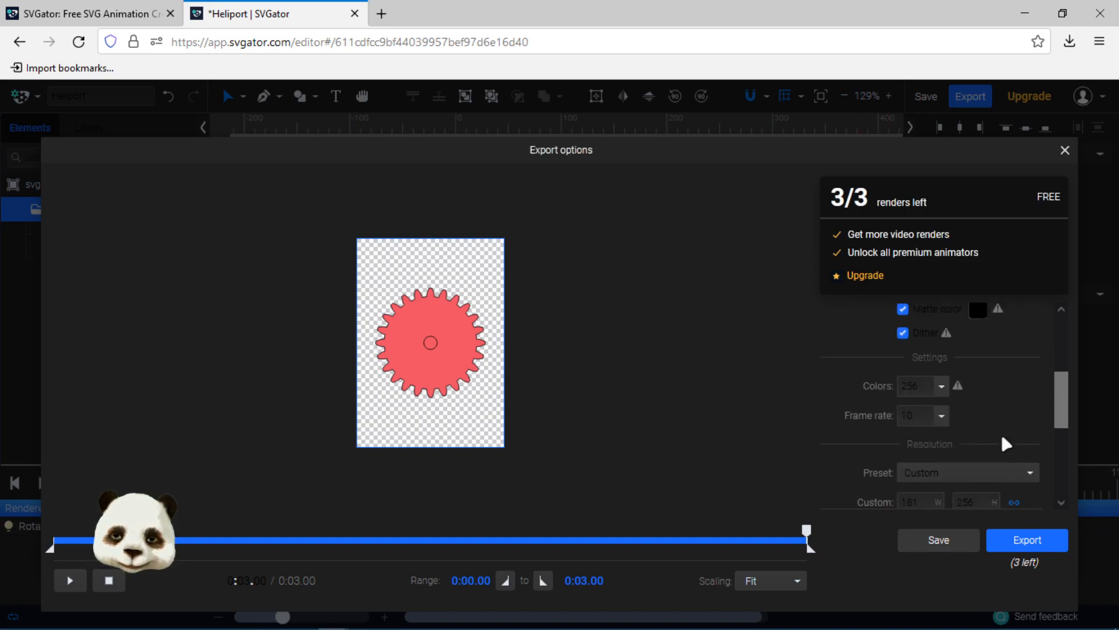
pyautogui.scroll(-4, 998, 405)
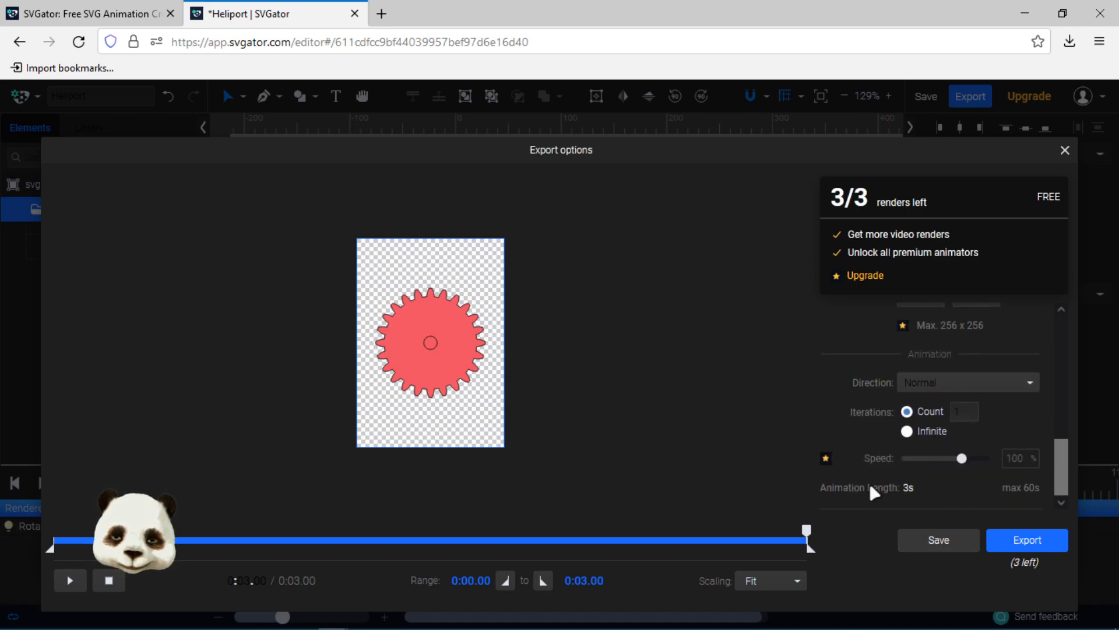
pyautogui.scroll(7, 851, 446)
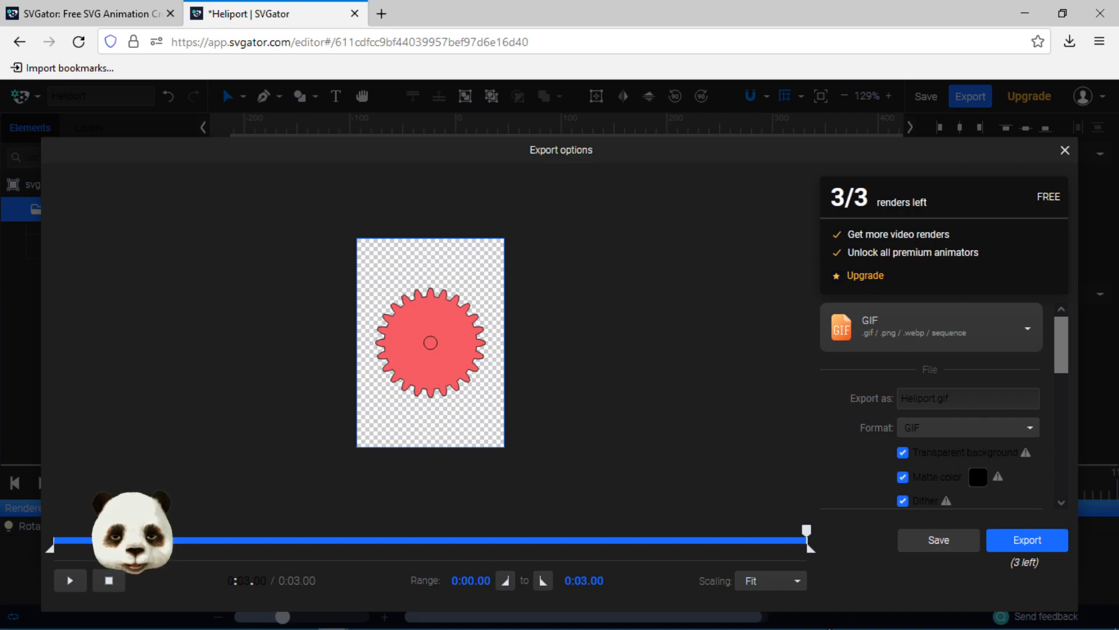
pyautogui.moveTo(394, 622)
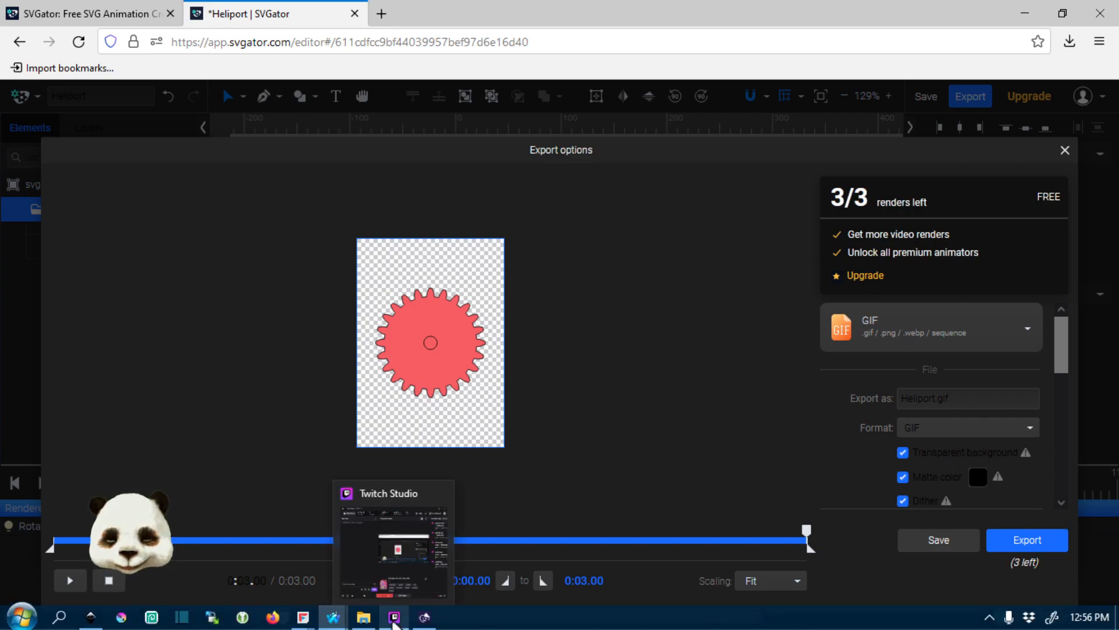